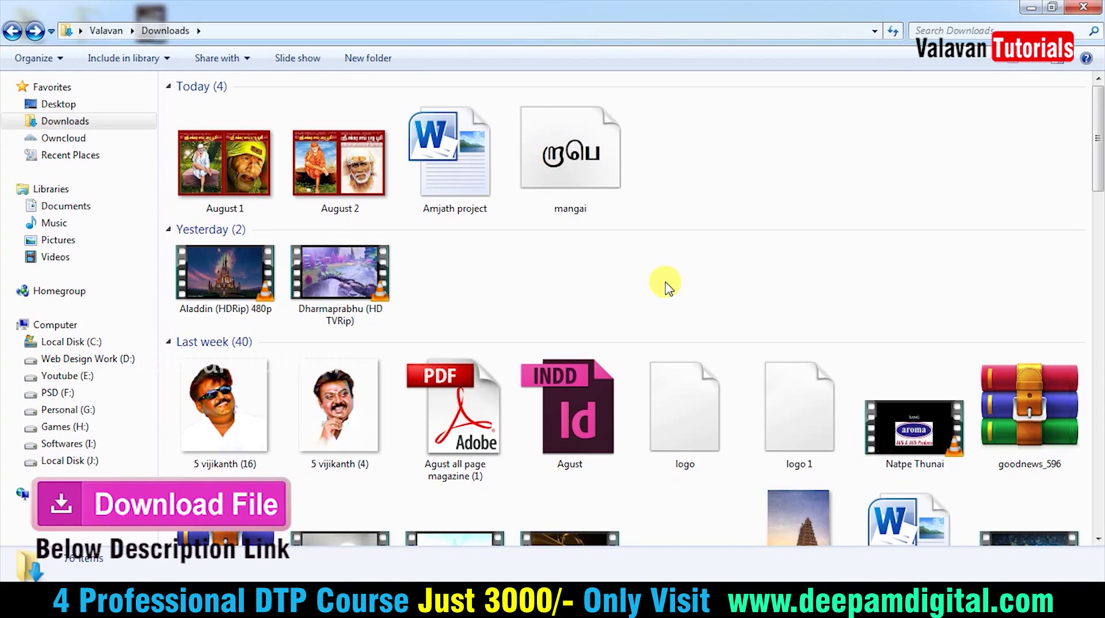
- Select the vijikanth photos in Downloads and open one from the bottom row
left_click(360, 418)
left_click(244, 421)
left_click(537, 303)
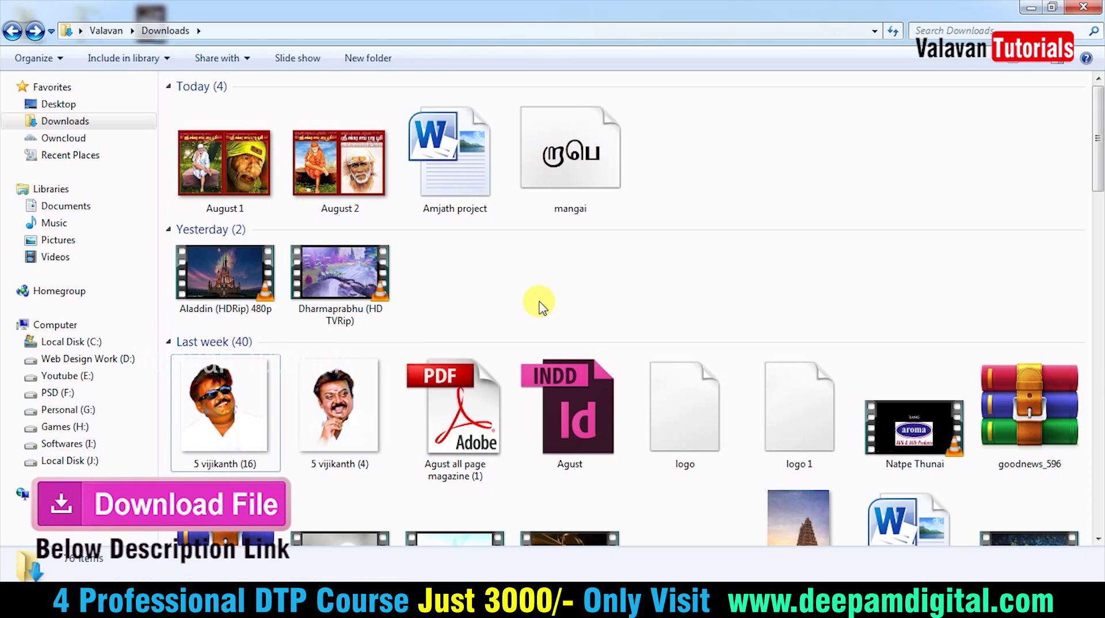
double_click(338, 503)
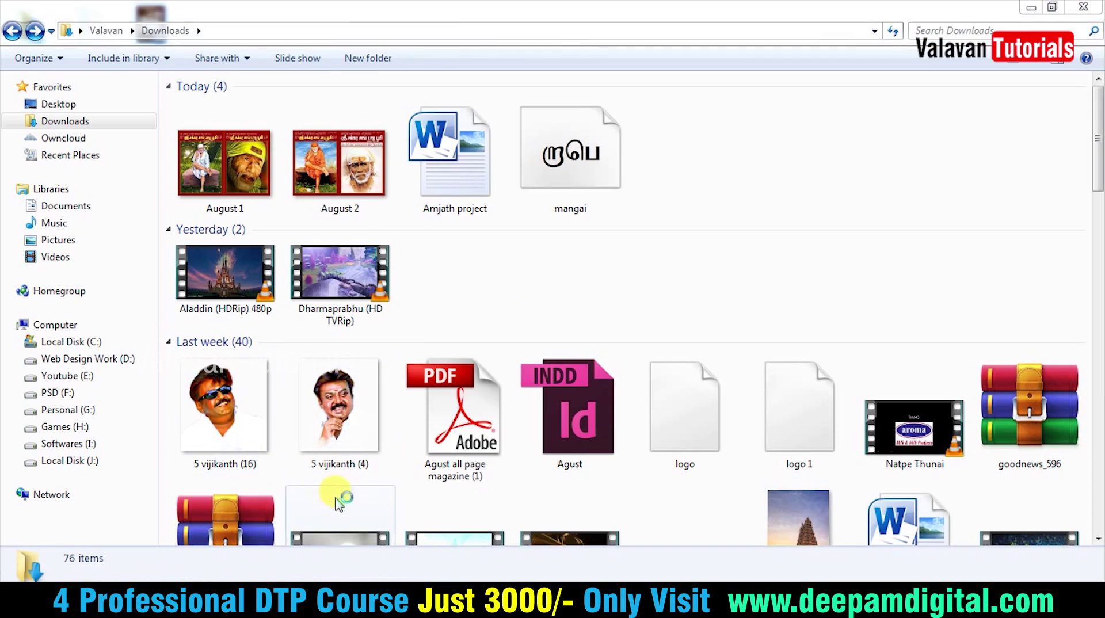
left_click(568, 22)
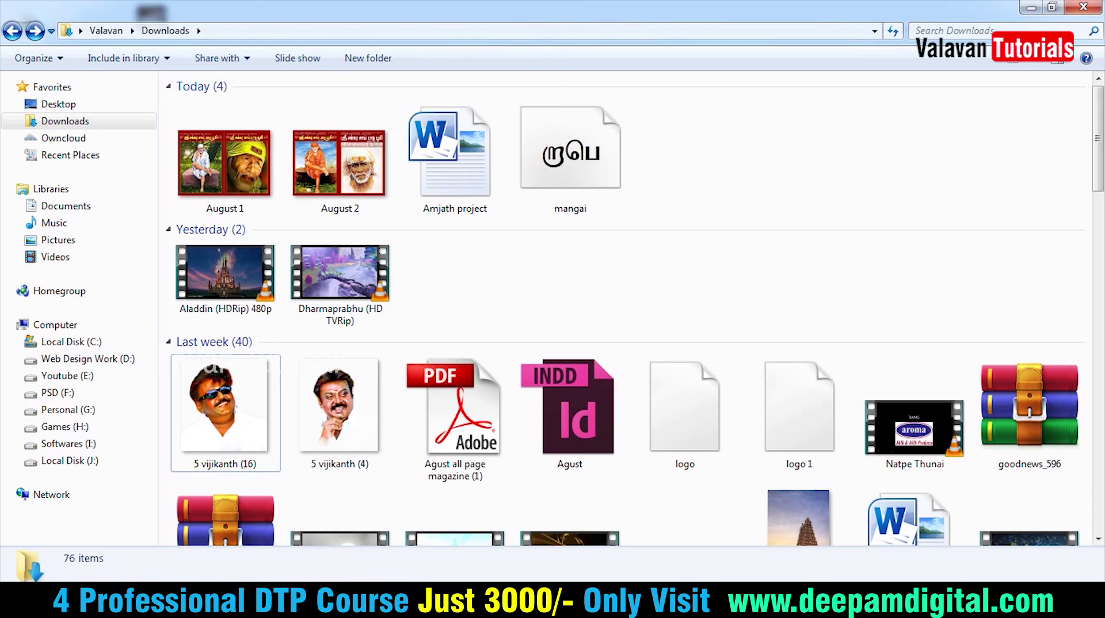
- Search the Start menu for 'cc', then show the desktop and launch Photoshop
left_click(17, 602)
type("cc")
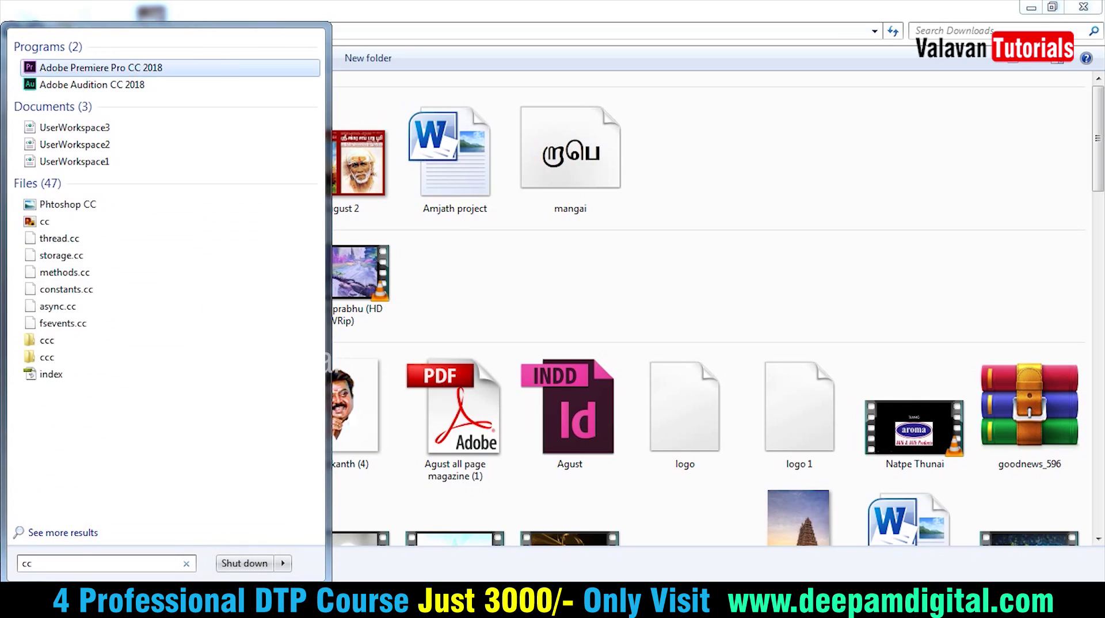
key("Return")
left_click(1035, 9)
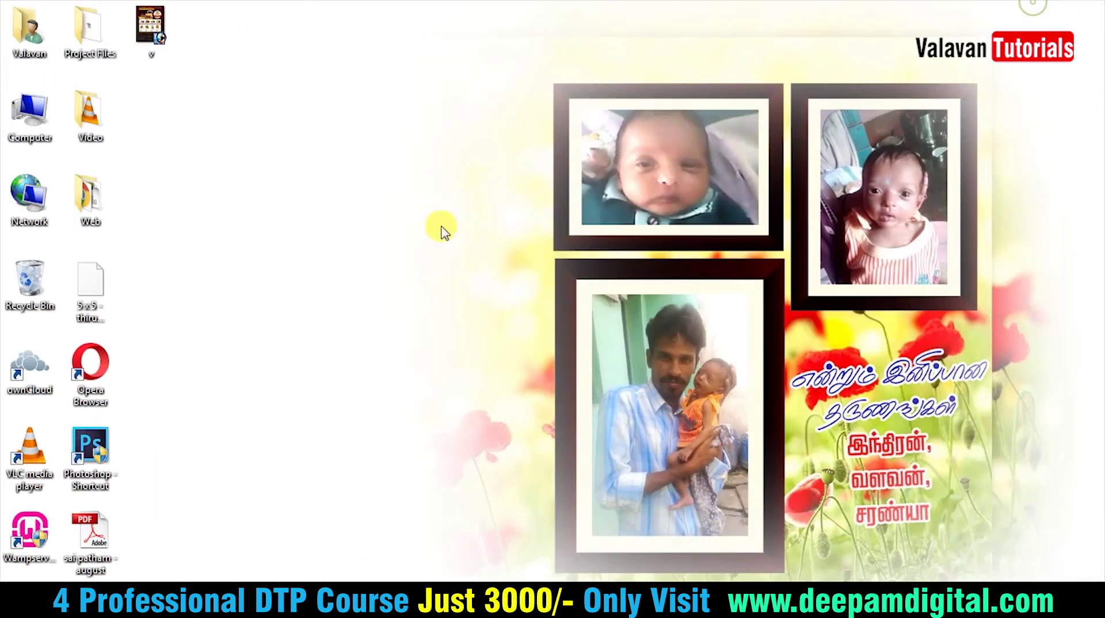
double_click(92, 444)
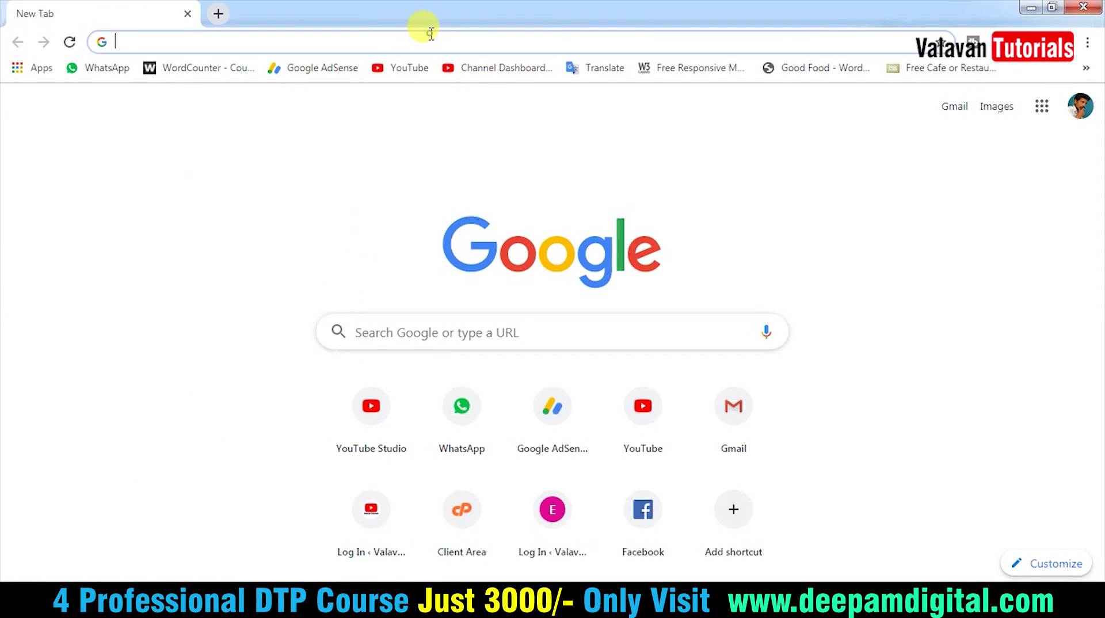
- Search Google for 'vijayakanth birthday' from the address bar
left_click(741, 197)
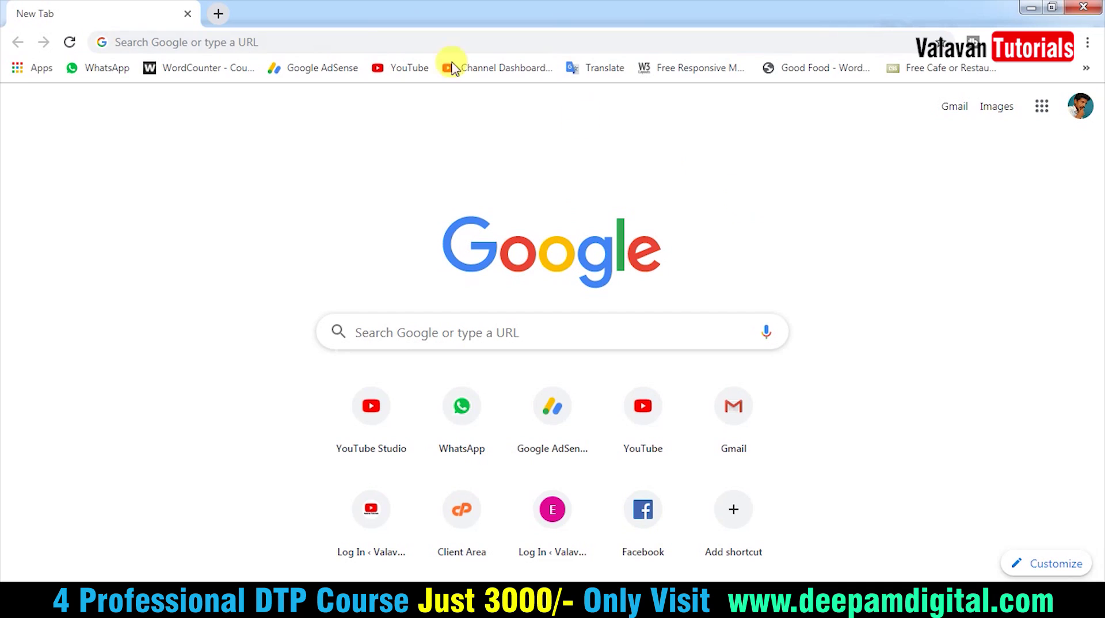
left_click(341, 48)
type("vija")
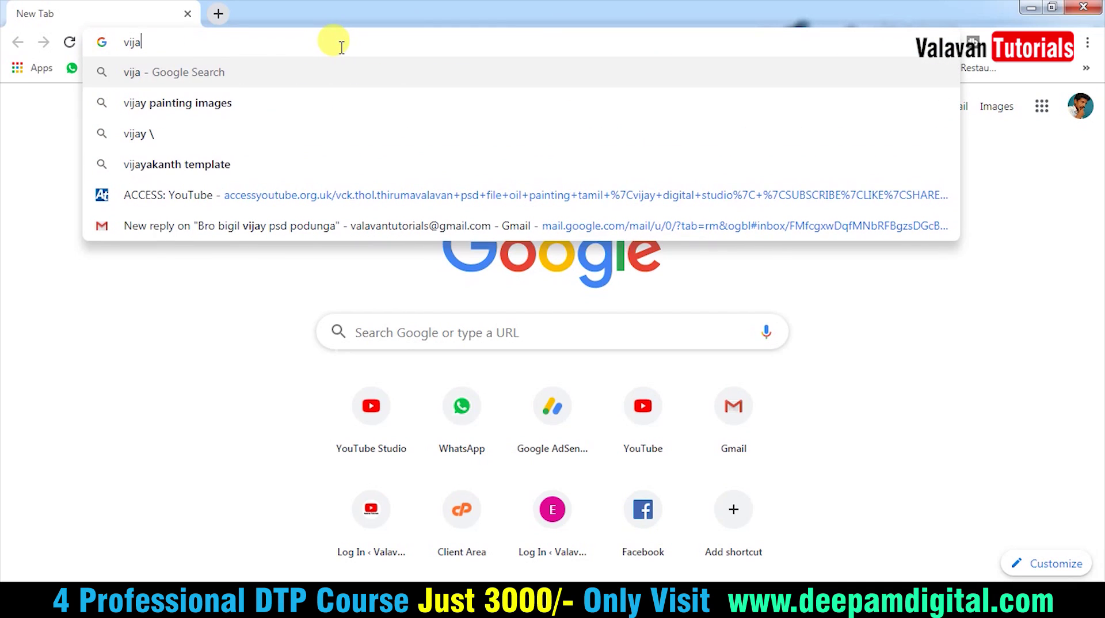
type("kanth")
key("Left")
key("Left")
key("Left")
type("y")
key("End")
type("b")
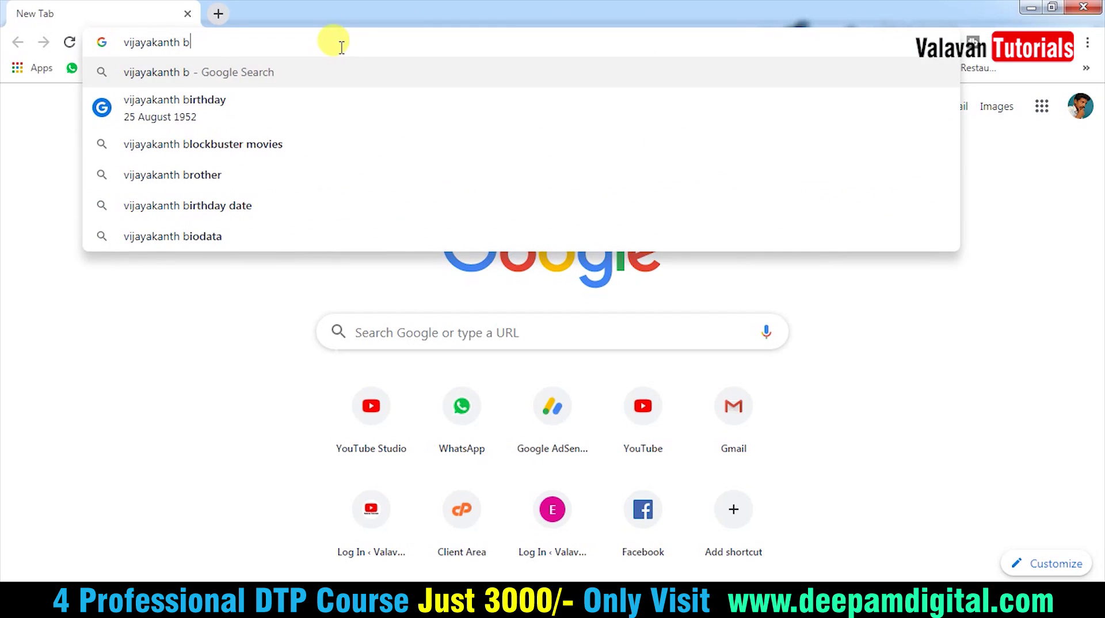
key("Down")
key("Return")
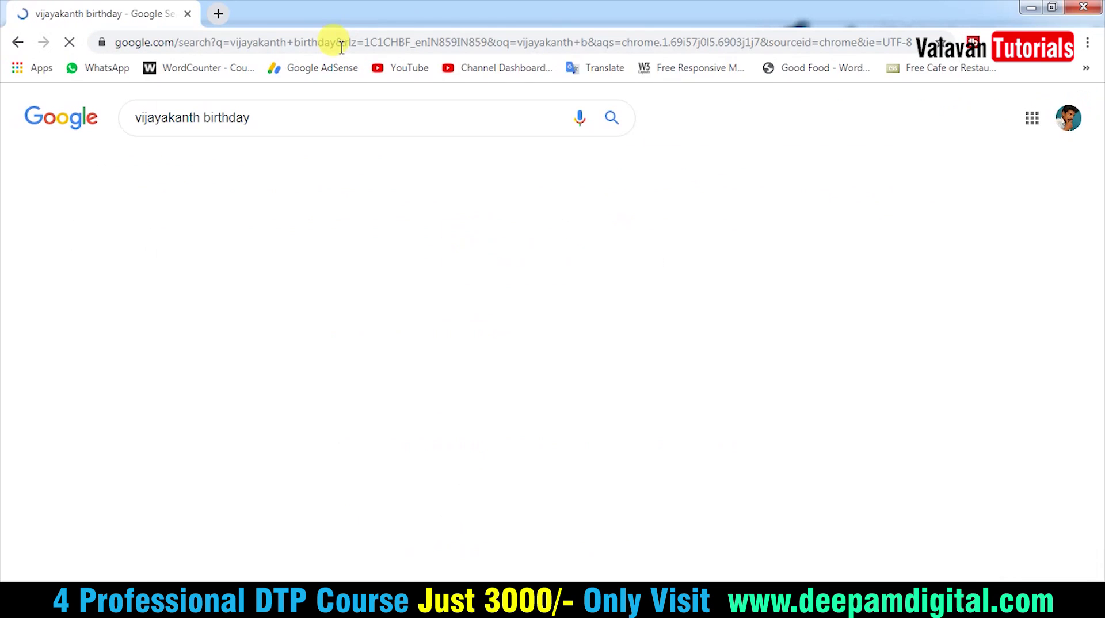
- Scroll the image results and preview the 'Advance happy birthday captain' banner
scroll(279, 192, "down", 1)
scroll(231, 173, "up", 1)
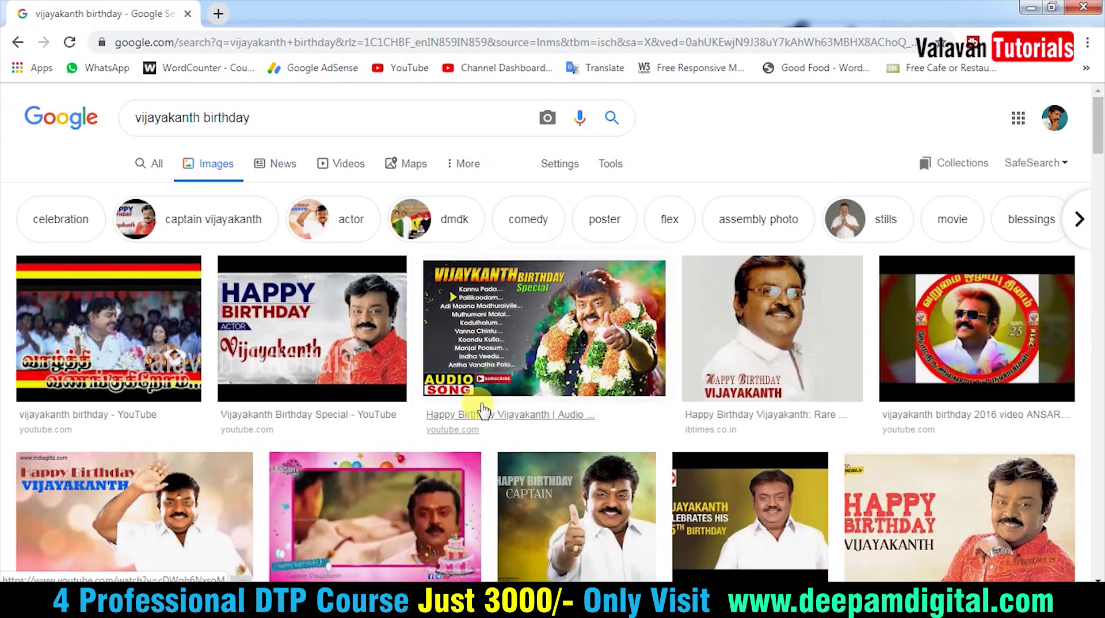
scroll(490, 403, "down", 1)
scroll(556, 253, "down", 2)
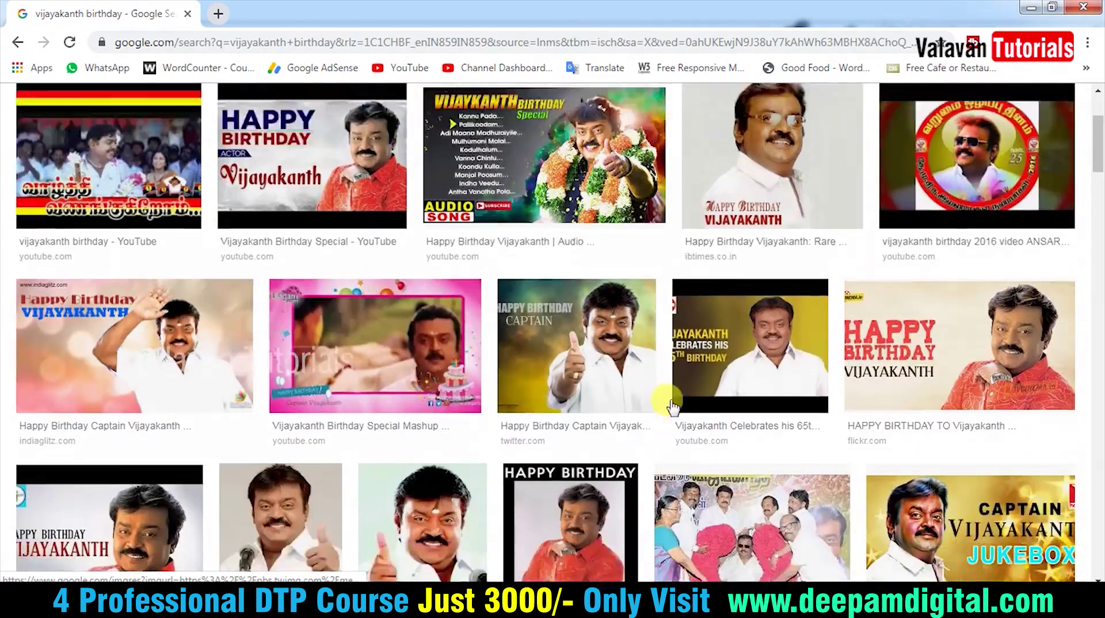
scroll(518, 345, "down", 1)
scroll(460, 432, "down", 2)
scroll(453, 443, "down", 2)
scroll(452, 443, "down", 2)
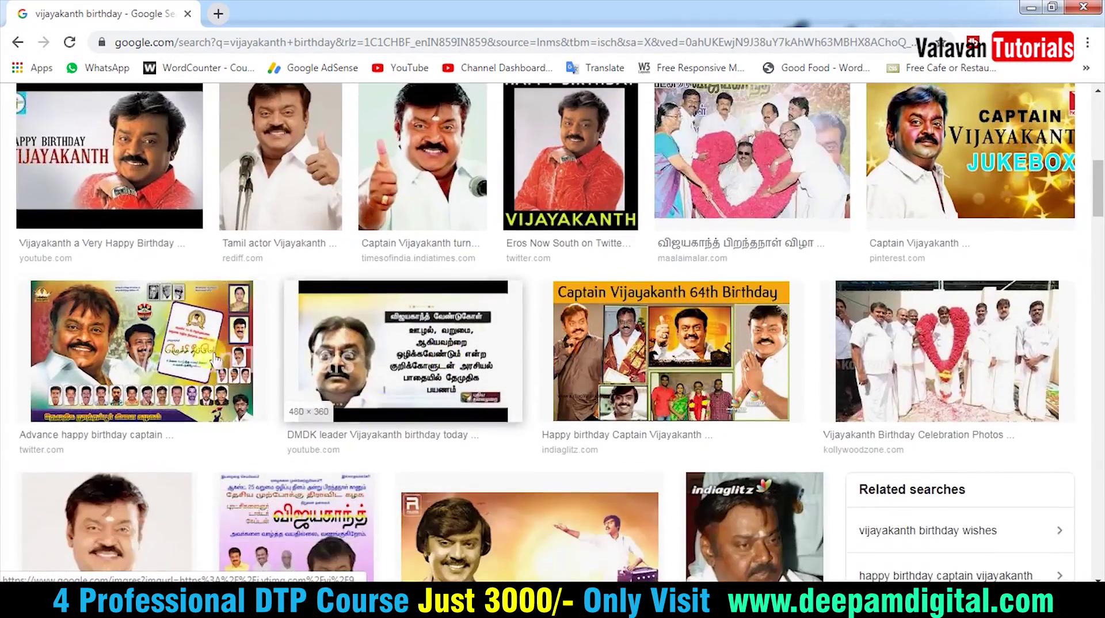
left_click(144, 357)
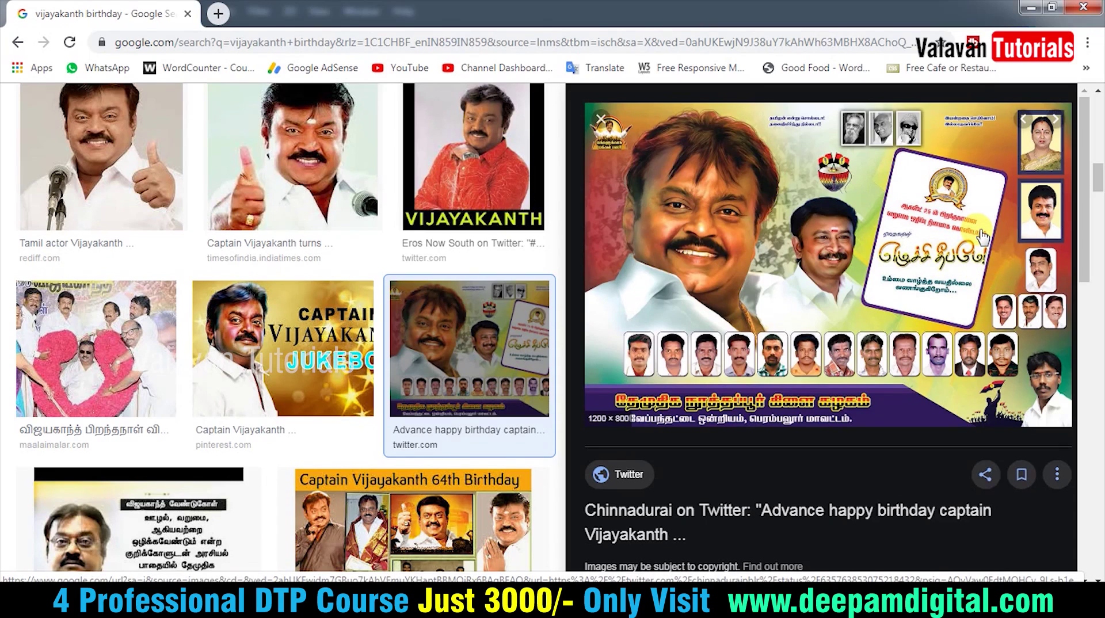
- Copy the banner image and save it to Downloads as CNKv2r0UEAIEeIC.jpg
right_click(918, 206)
left_click(952, 367)
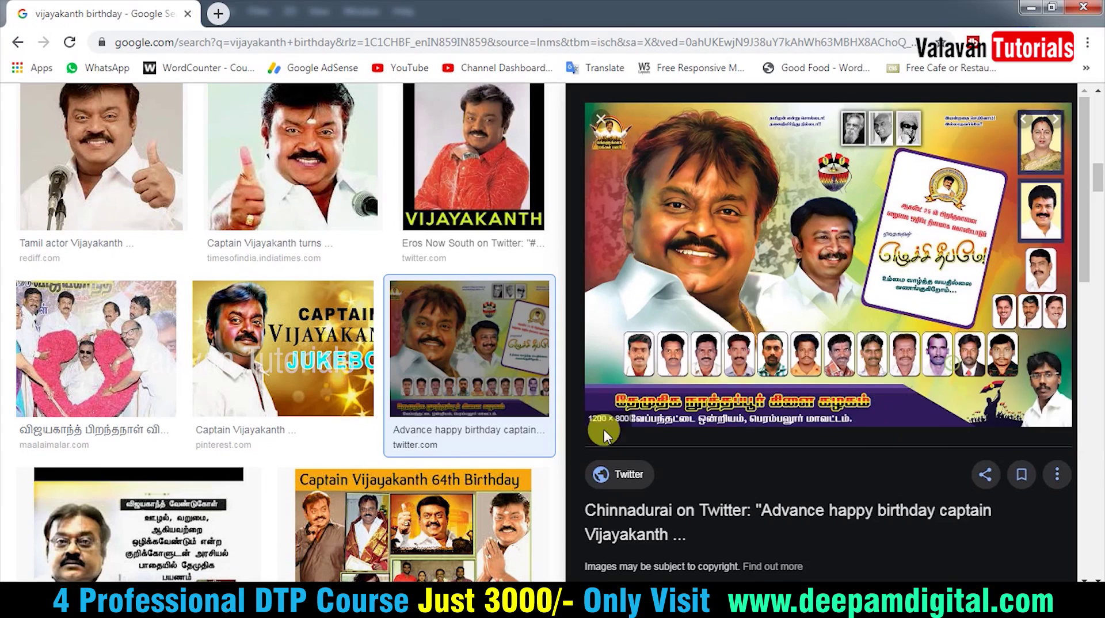
right_click(926, 319)
left_click(970, 361)
key("Return")
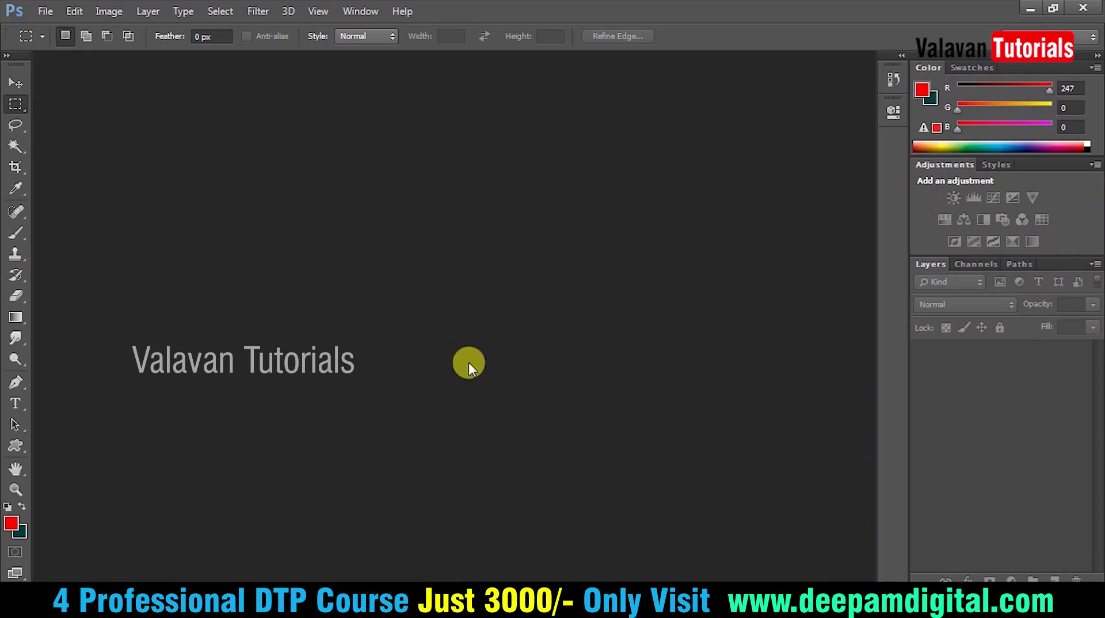
- Start a new document with width and height units set to inches
left_click(45, 11)
left_click(55, 26)
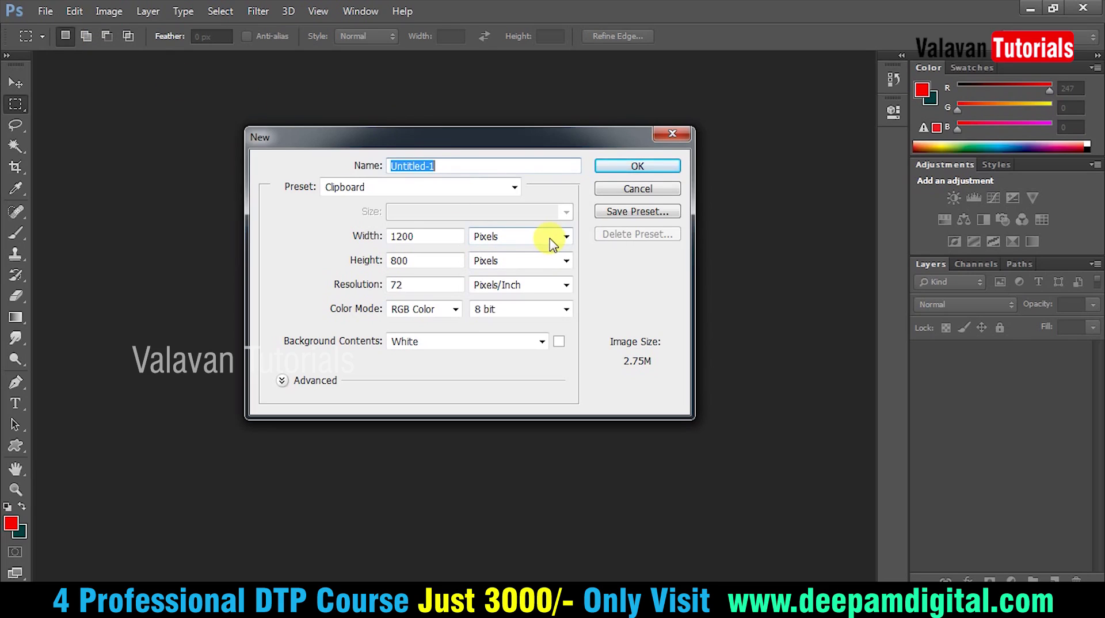
left_click(660, 190)
key("ctrl+n")
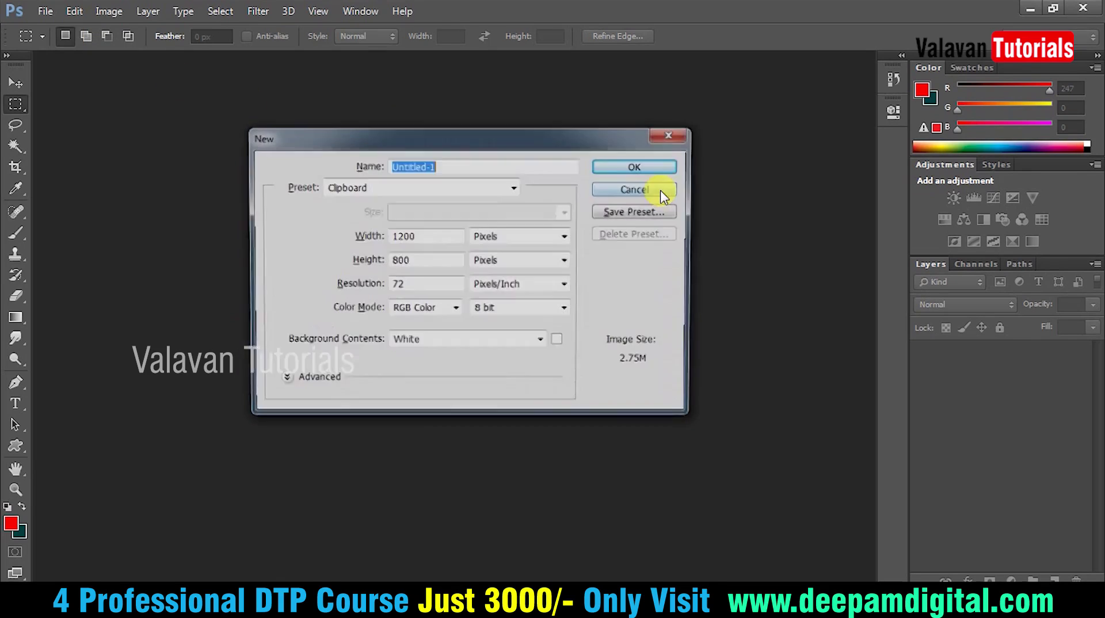
left_click_drag(365, 140, 392, 117)
left_click(574, 220)
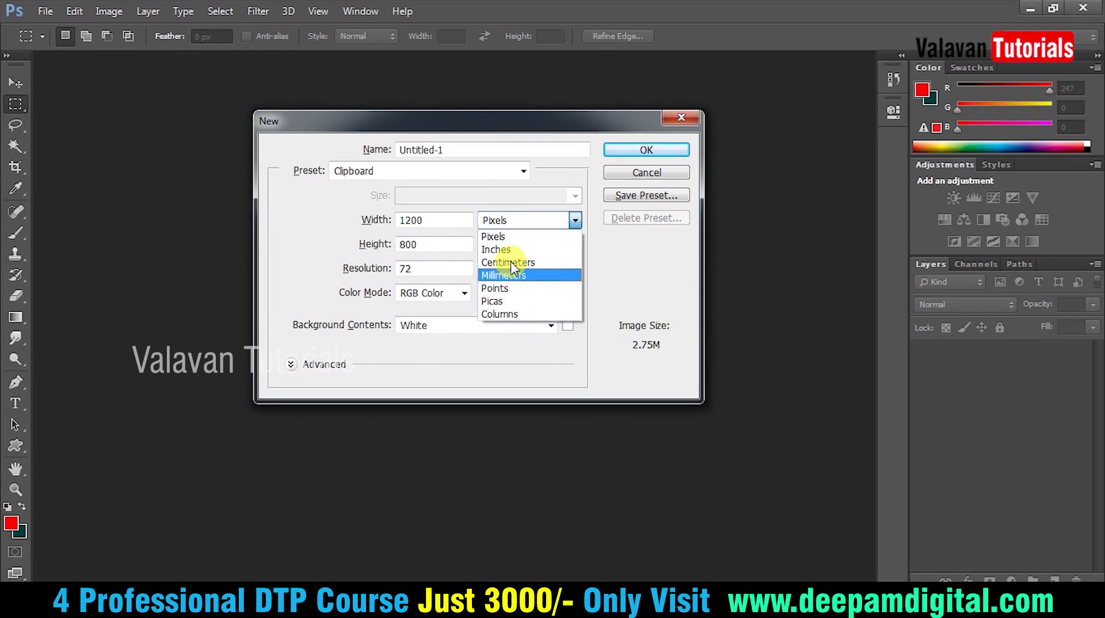
left_click(495, 249)
left_click(575, 245)
left_click(498, 274)
- Make it 6 × 6 inches at 300 ppi, named 'Vijayakanth Birthday design', and create it
left_click(365, 229)
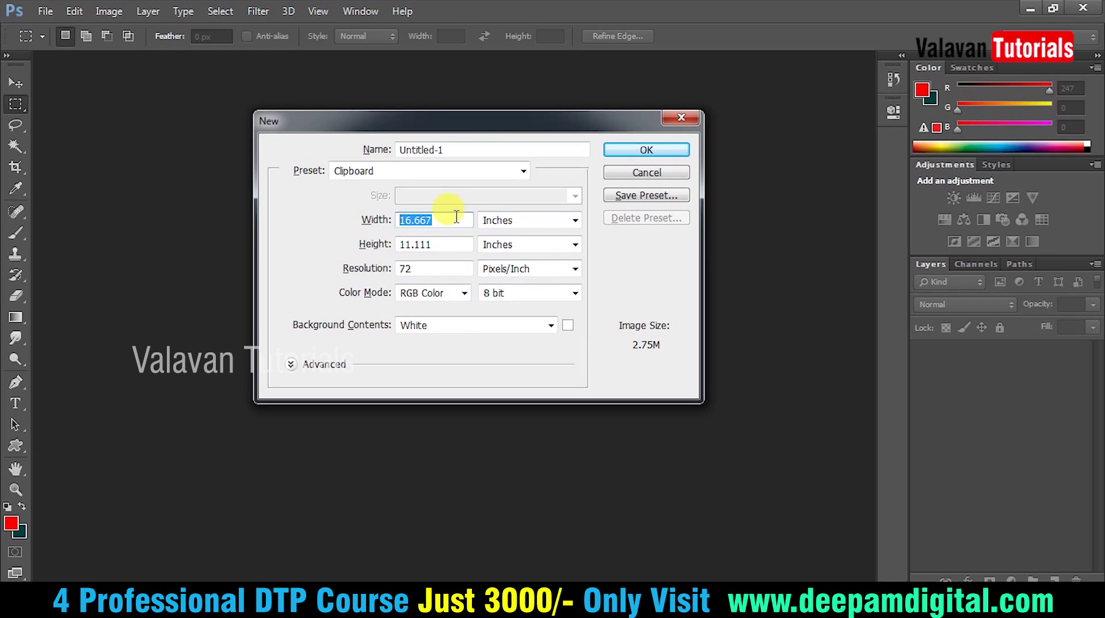
type("60")
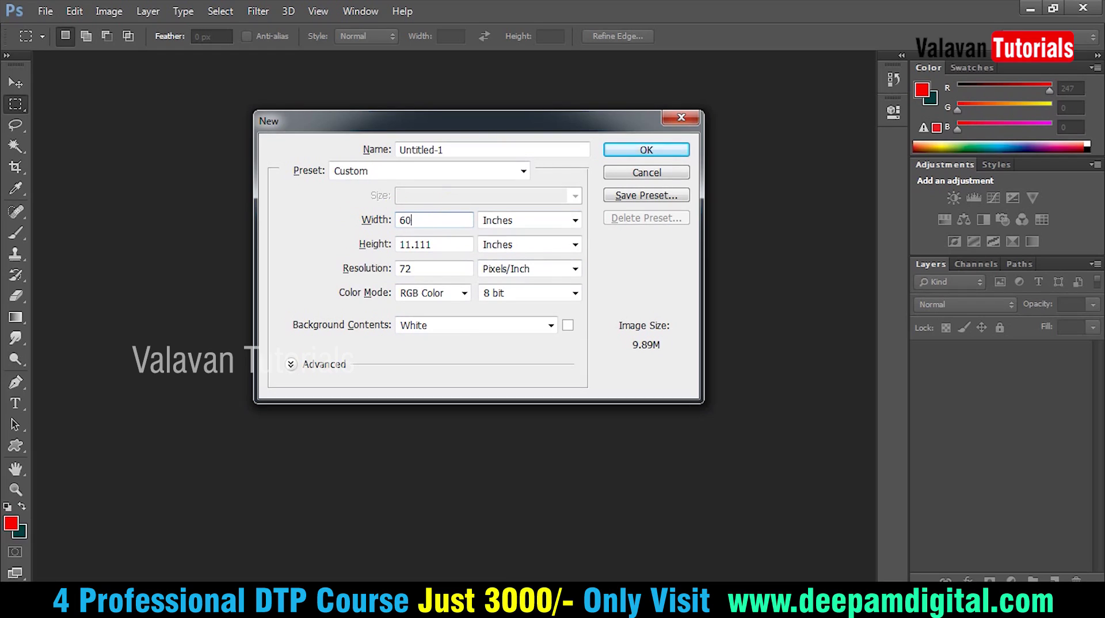
key("BackSpace")
key("Tab")
key("Tab")
type("6")
key("Tab")
key("Tab")
type("300")
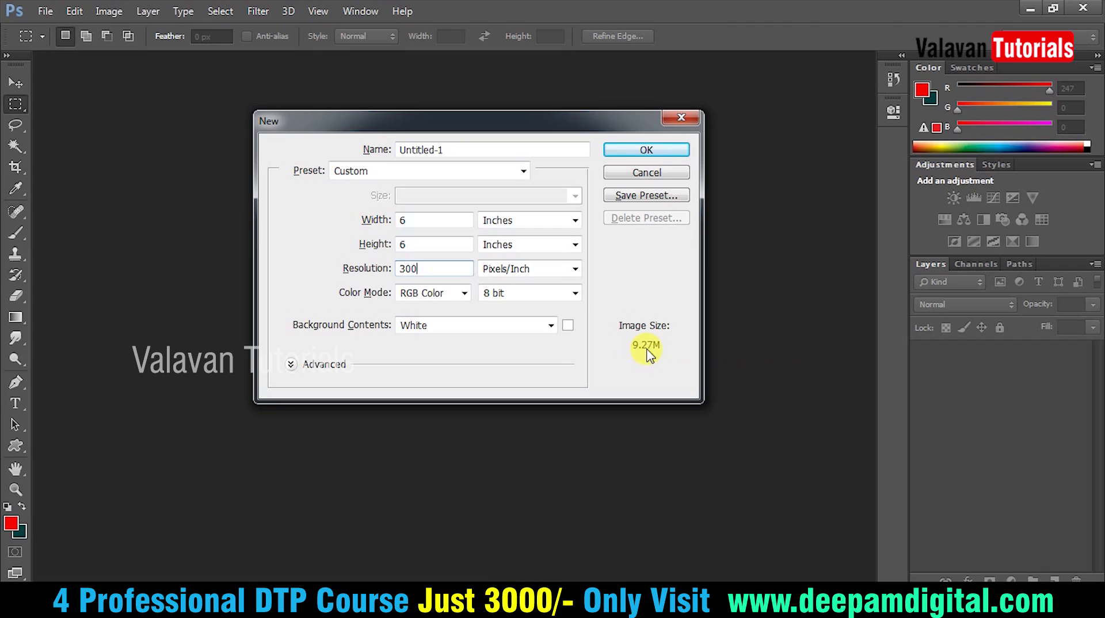
left_click_drag(495, 149, 225, 126)
type("Vijayakanth Birthday design")
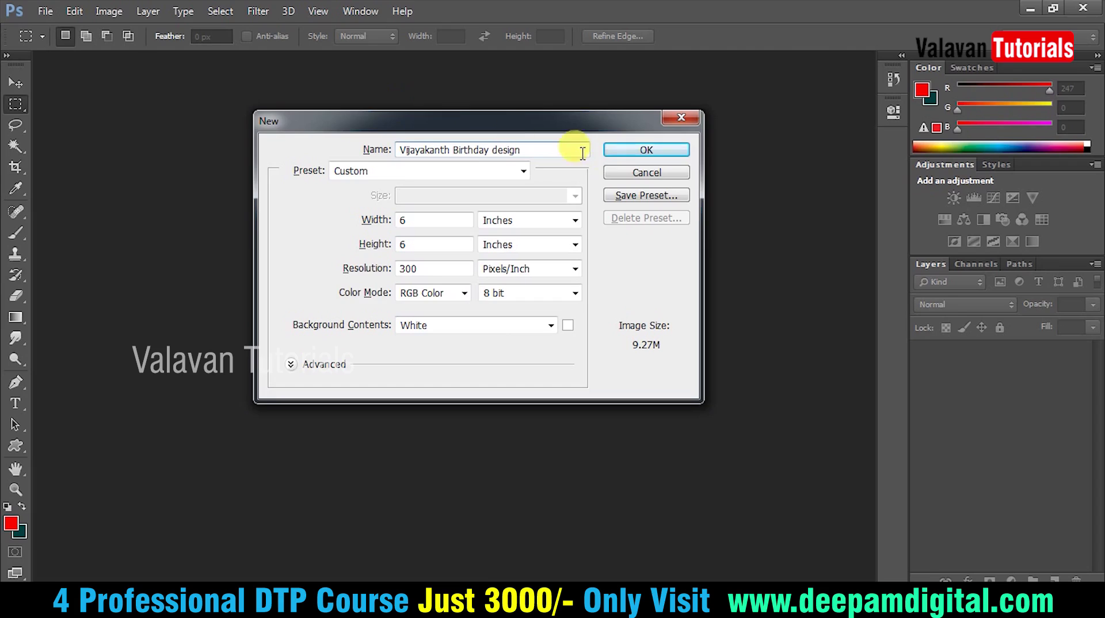
left_click(630, 151)
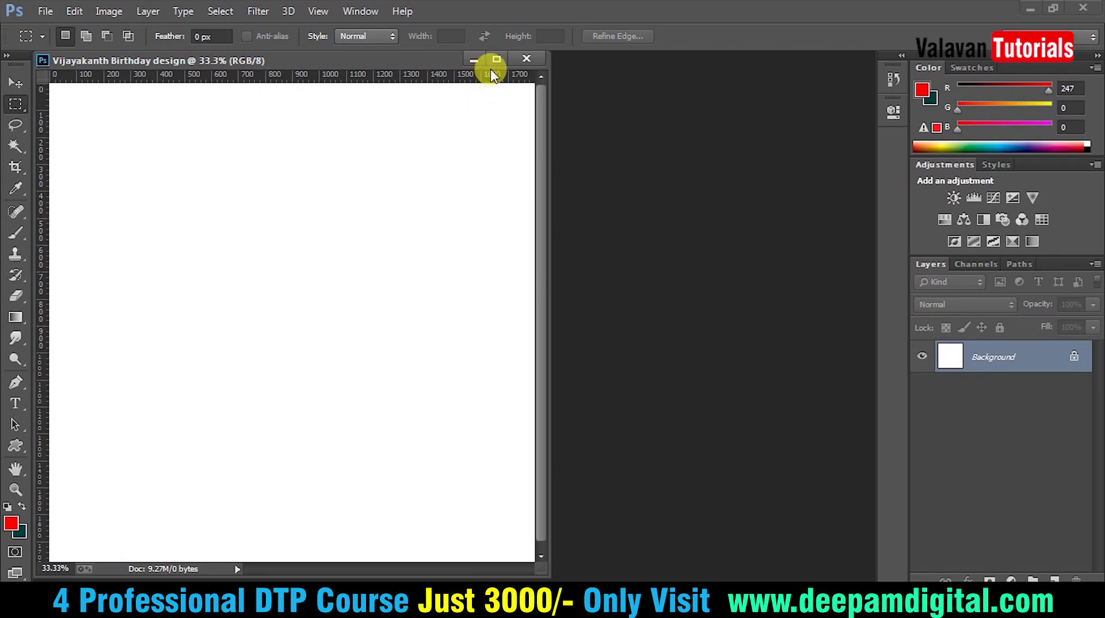
- Float the document window and dock it back into the workspace
left_click_drag(491, 68, 496, 57)
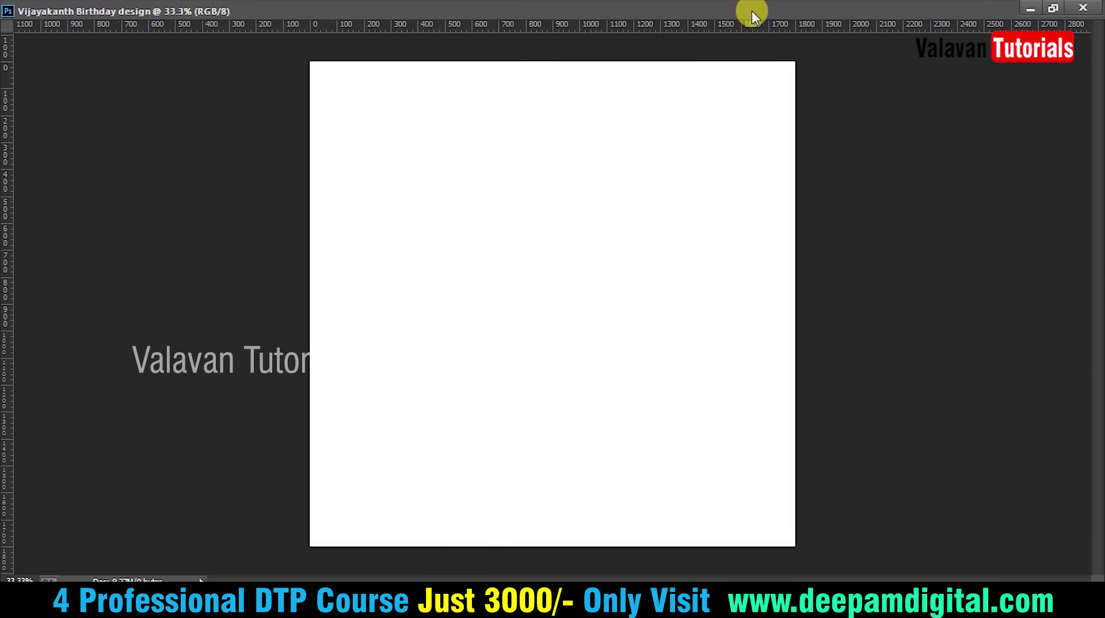
left_click(1053, 9)
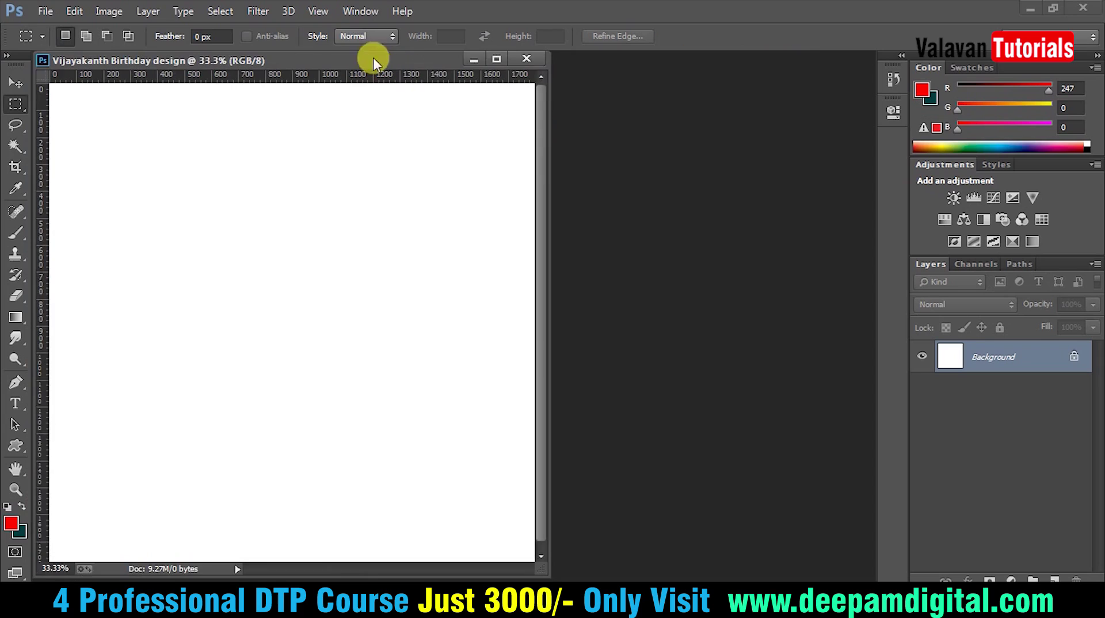
left_click_drag(355, 53, 609, 56)
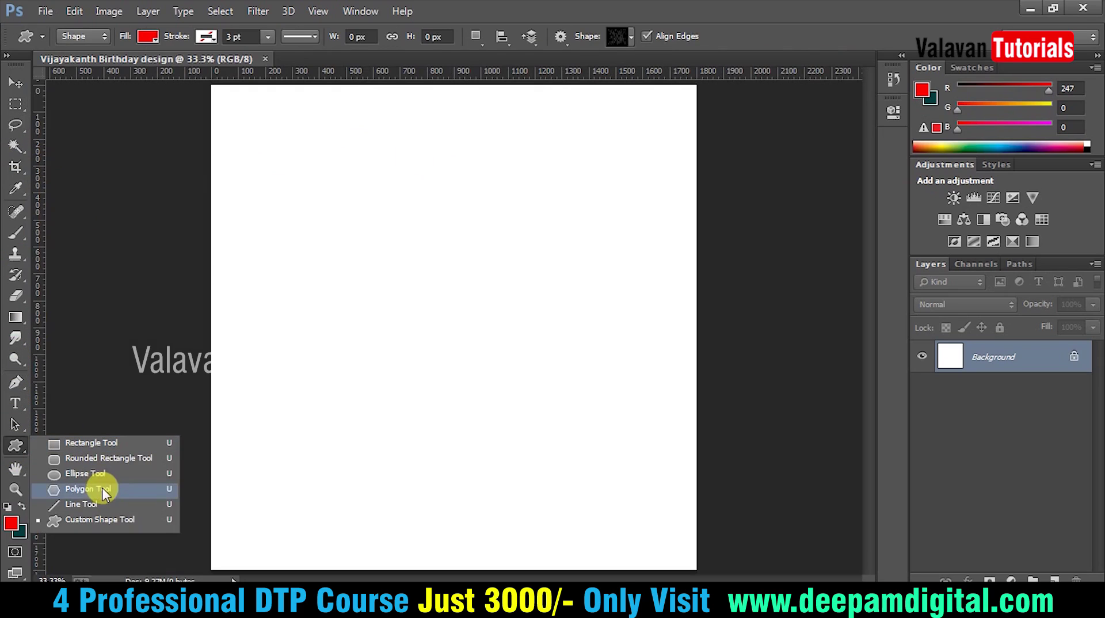
- Set the Ellipse tool to Shape mode with red fill and 3 pt stroke, undoing a test circle
left_click_drag(16, 449, 103, 490)
left_click_drag(15, 447, 86, 475)
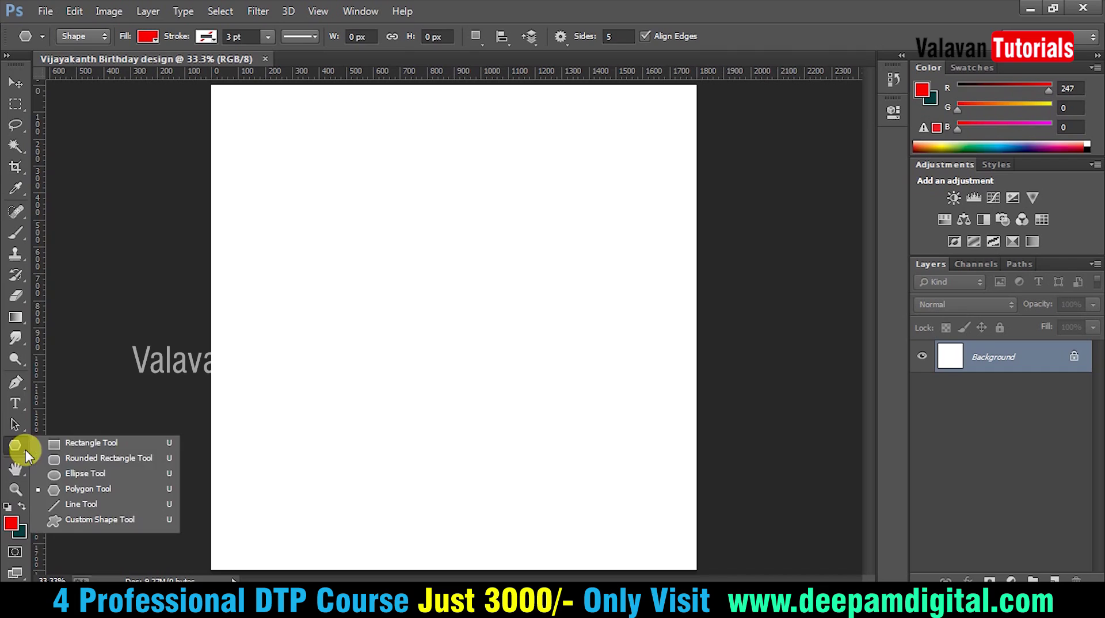
left_click_drag(296, 120, 471, 399)
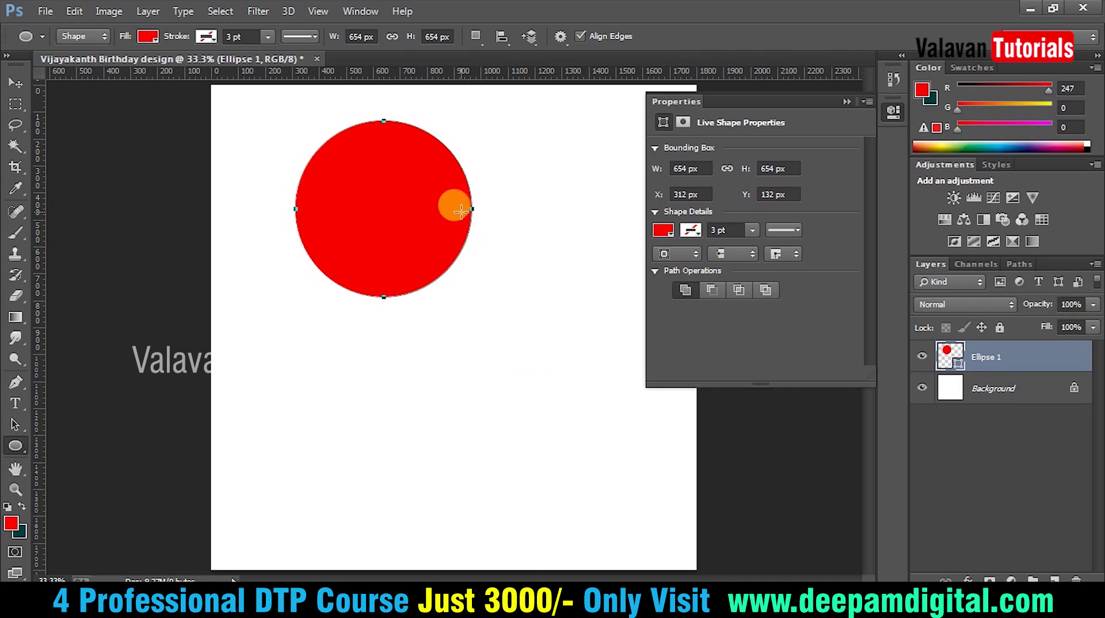
key("ctrl+z")
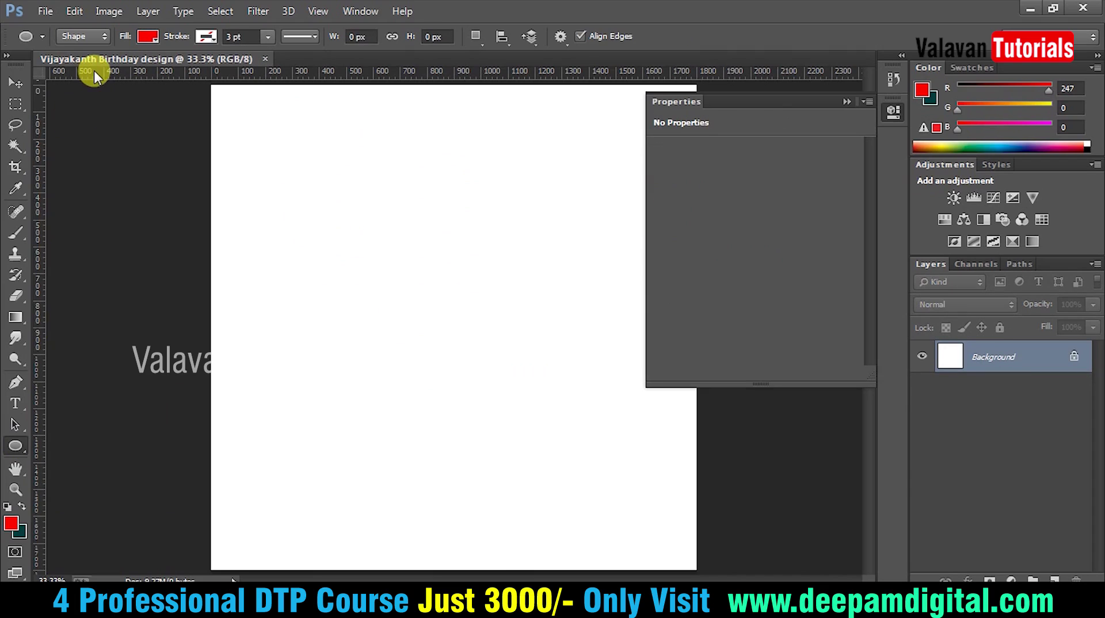
left_click(85, 36)
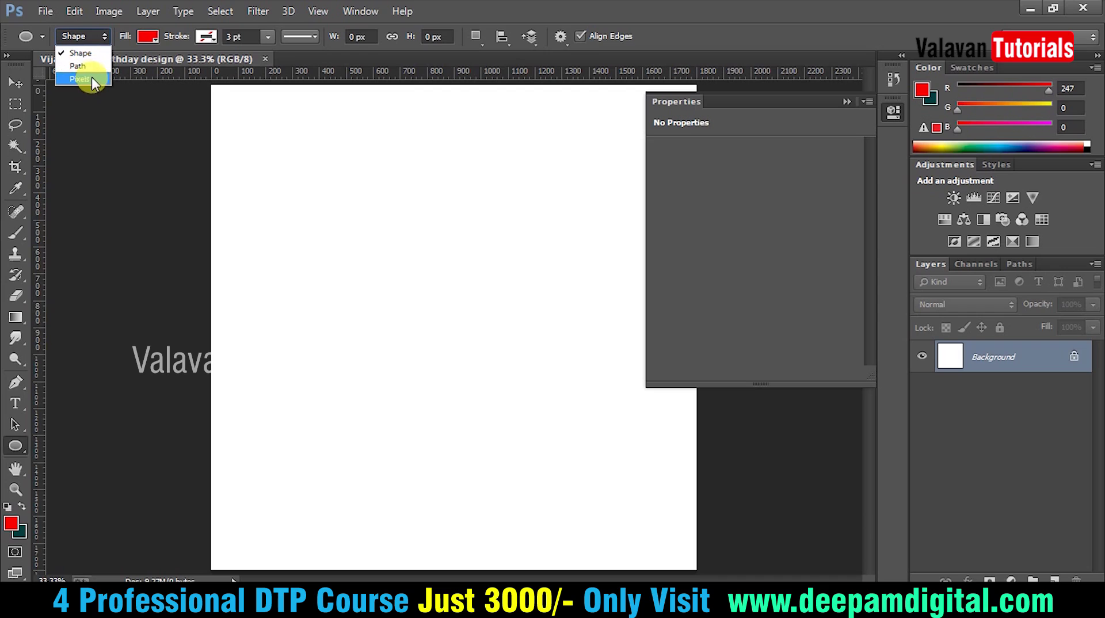
left_click(94, 53)
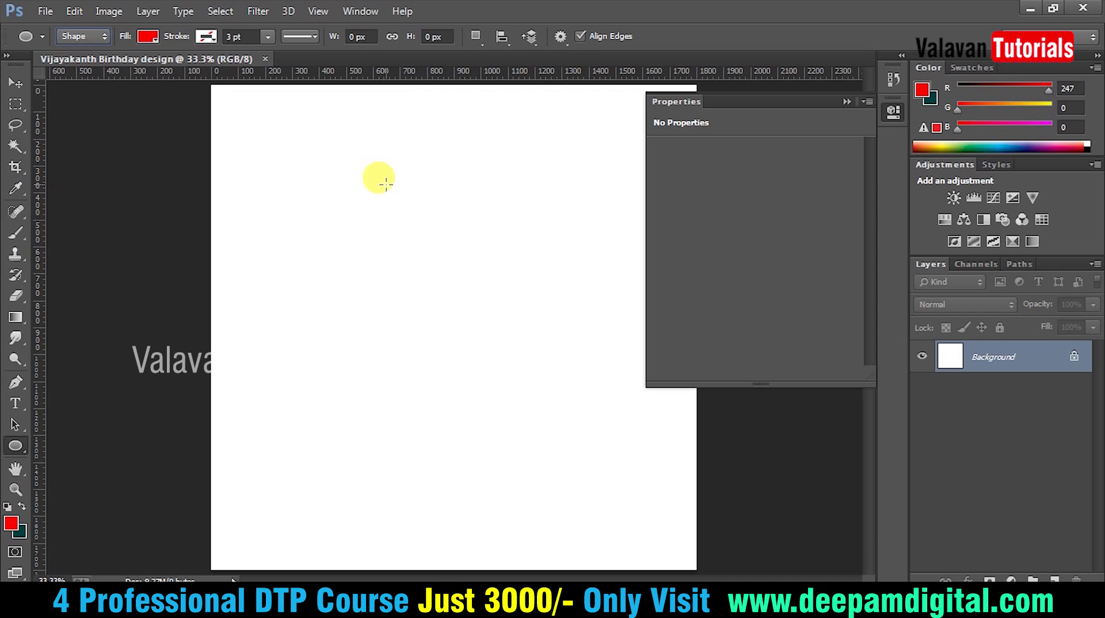
- Switch the ruler units to inches
left_click(321, 16)
left_click(345, 380)
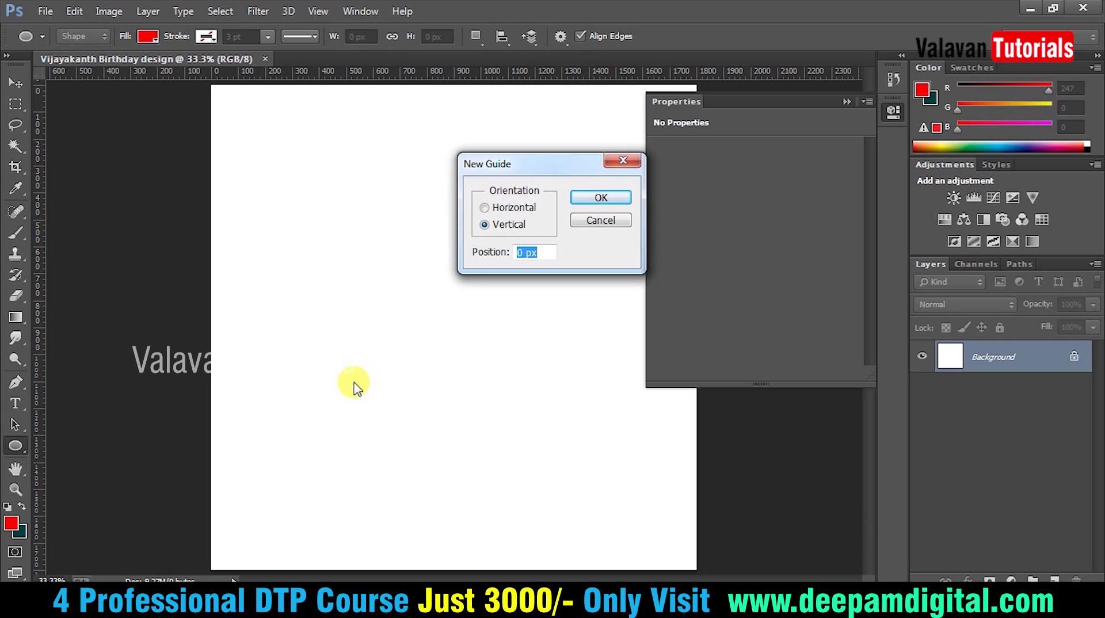
key("Escape")
right_click(568, 66)
left_click(540, 76)
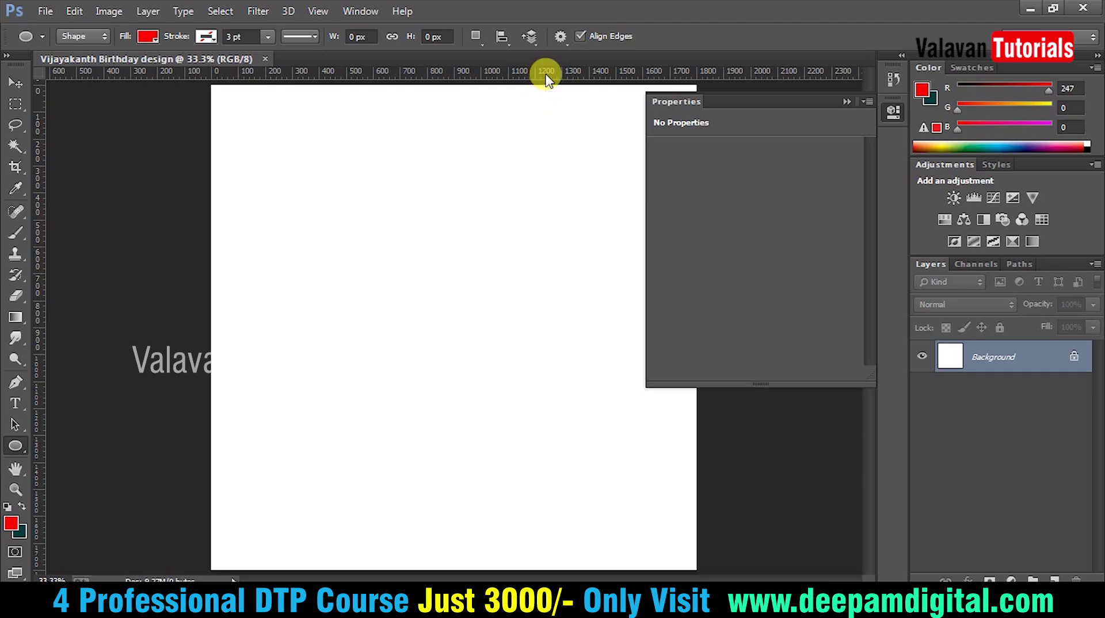
right_click(544, 73)
left_click(586, 103)
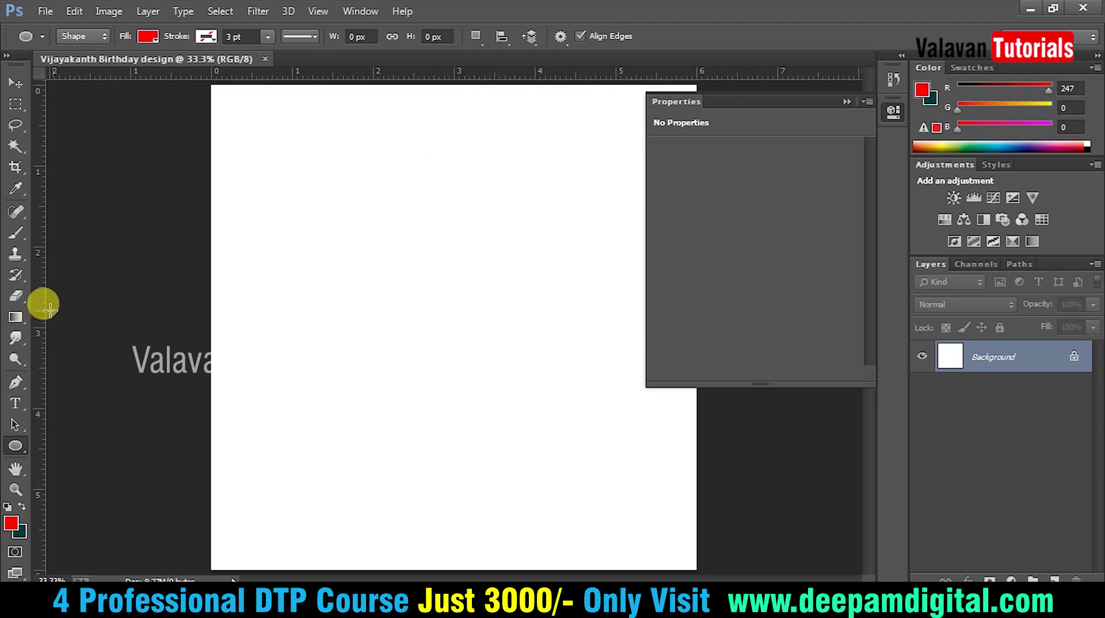
- Add vertical and horizontal guides at 0.5 in
left_click(319, 11)
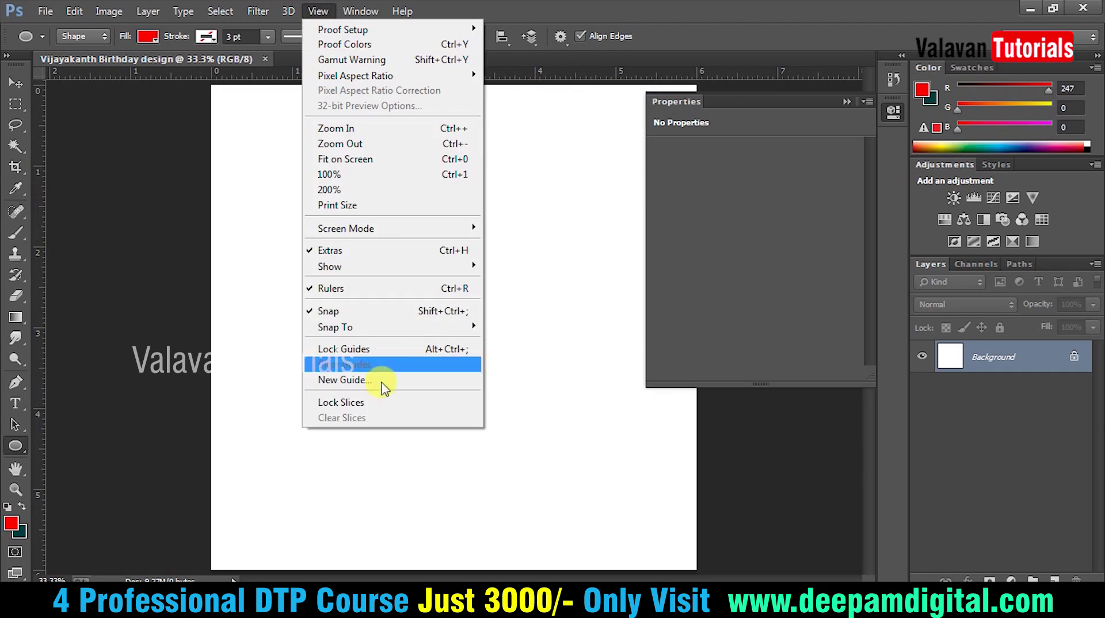
left_click(380, 383)
type(".5")
key("Return")
key("ctrl+minus")
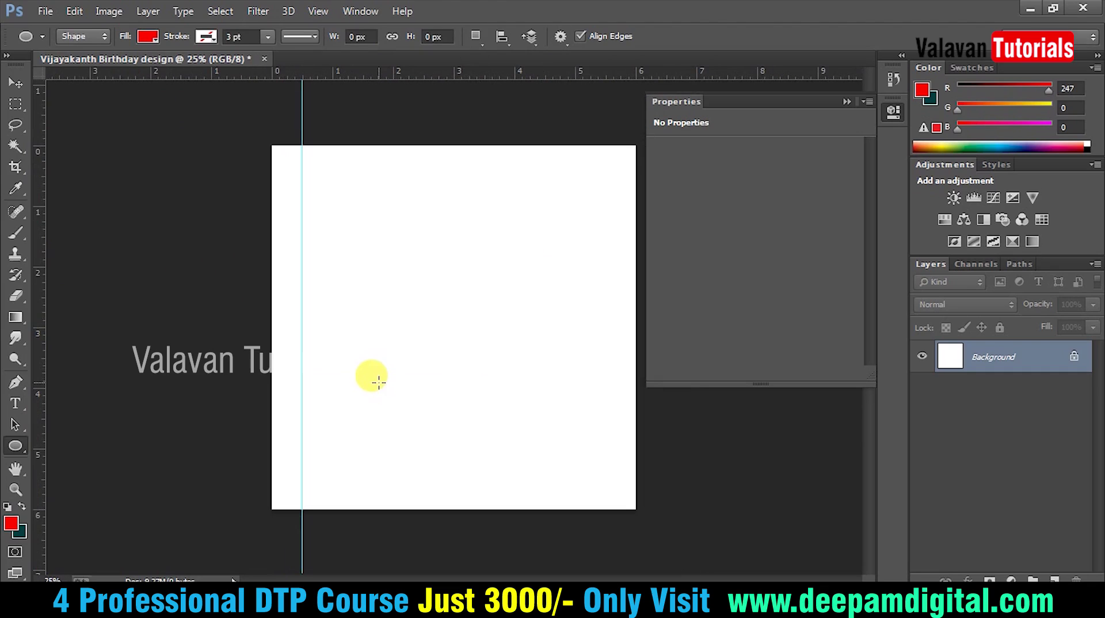
left_click(848, 102)
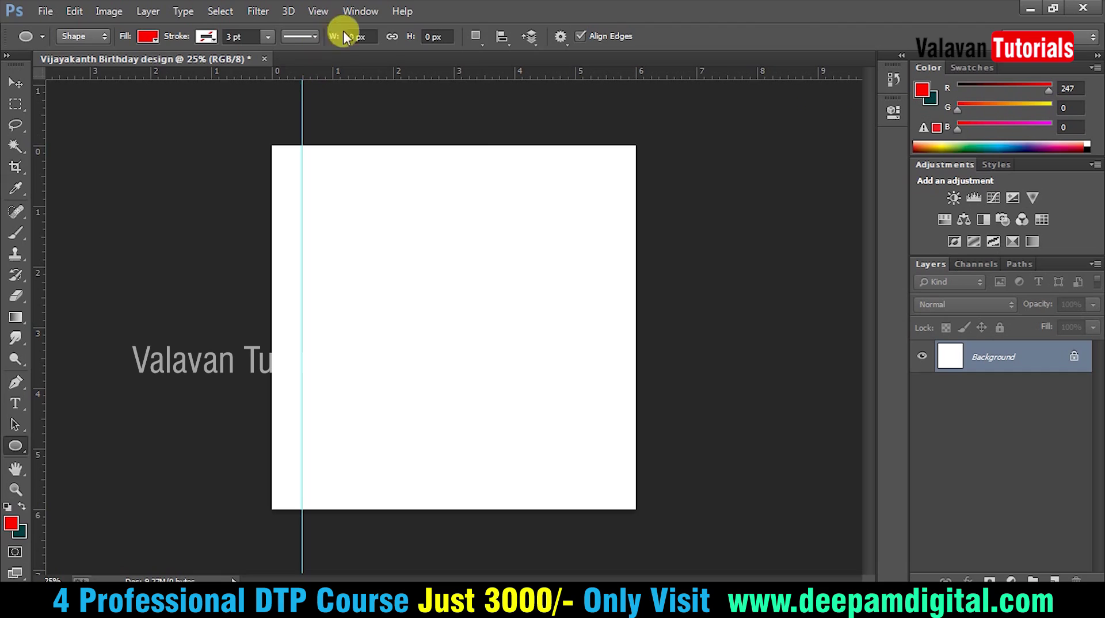
left_click(318, 11)
left_click(345, 380)
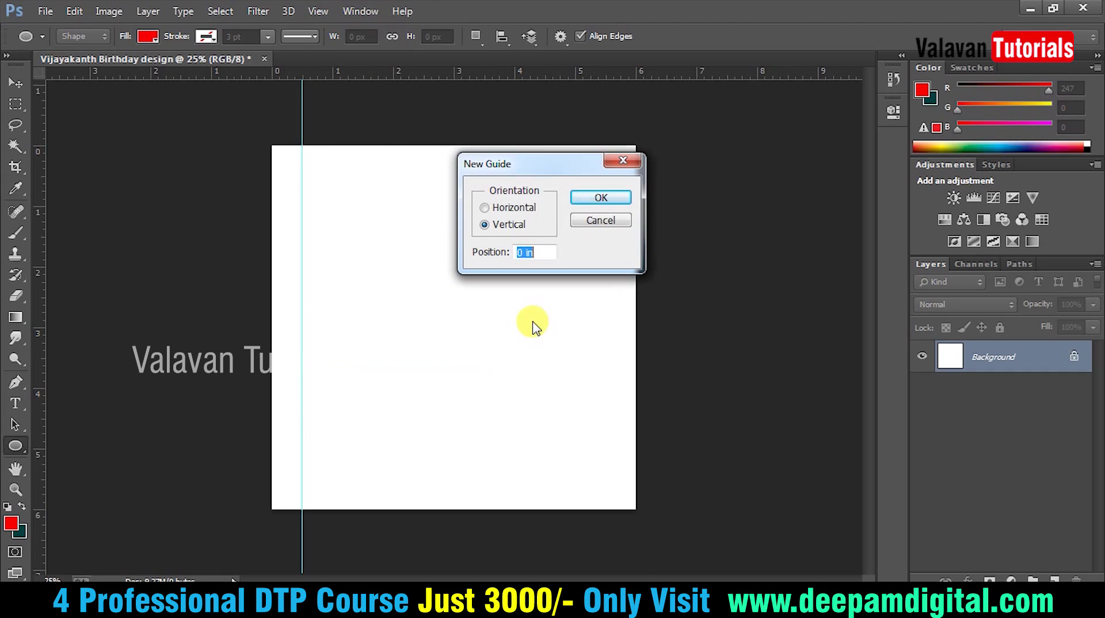
type(".5")
left_click(600, 198)
- Add horizontal and vertical guides at 5.5 in
left_click(318, 11)
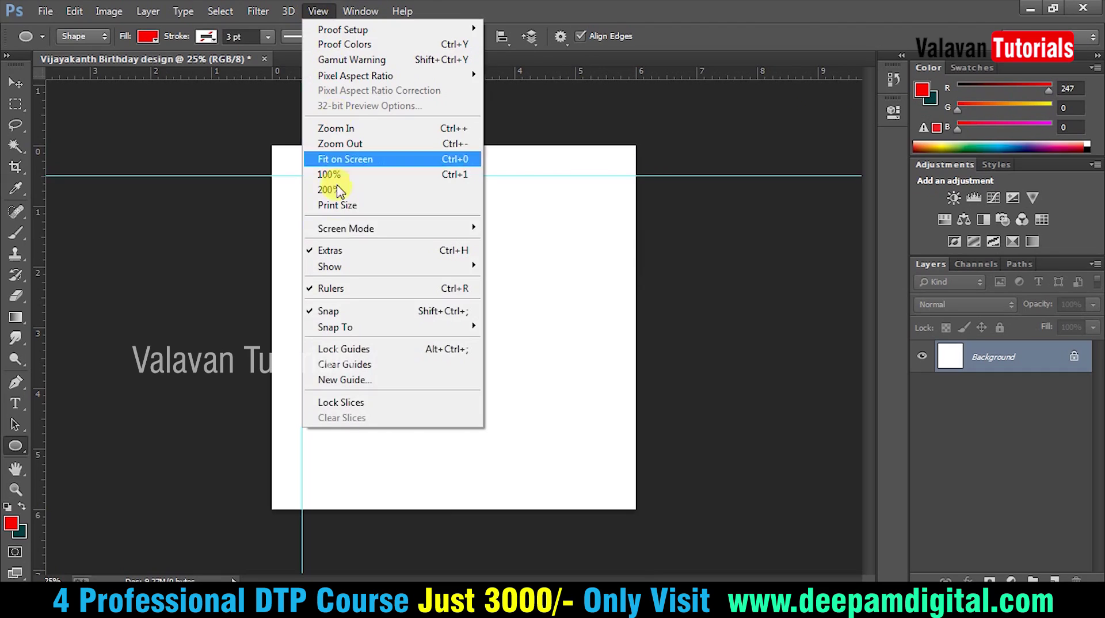
left_click(352, 379)
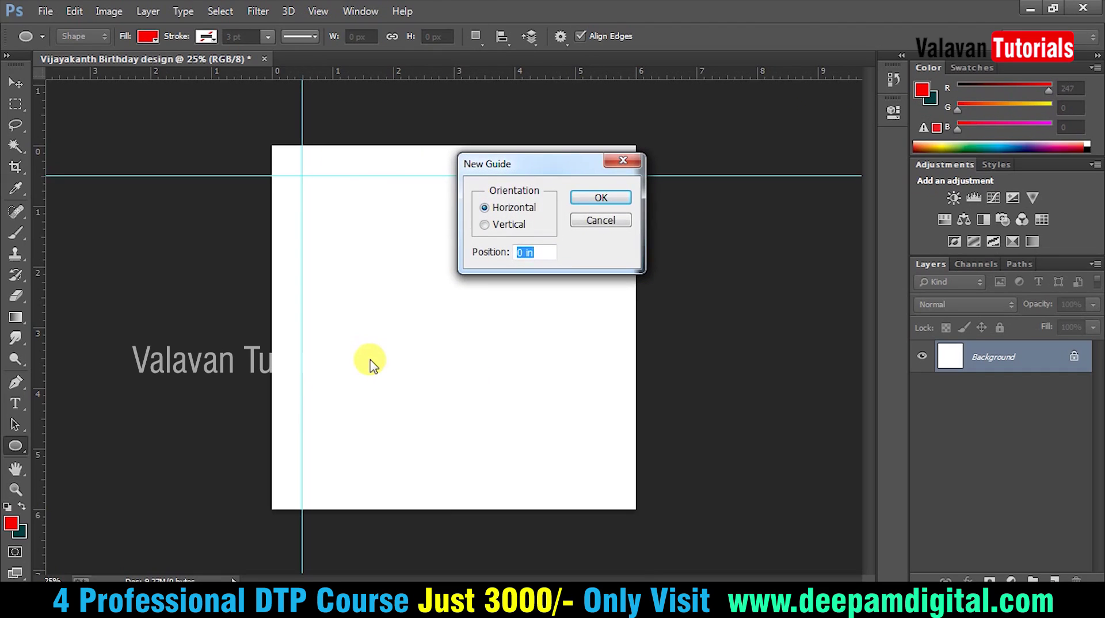
type("5.5")
left_click(593, 197)
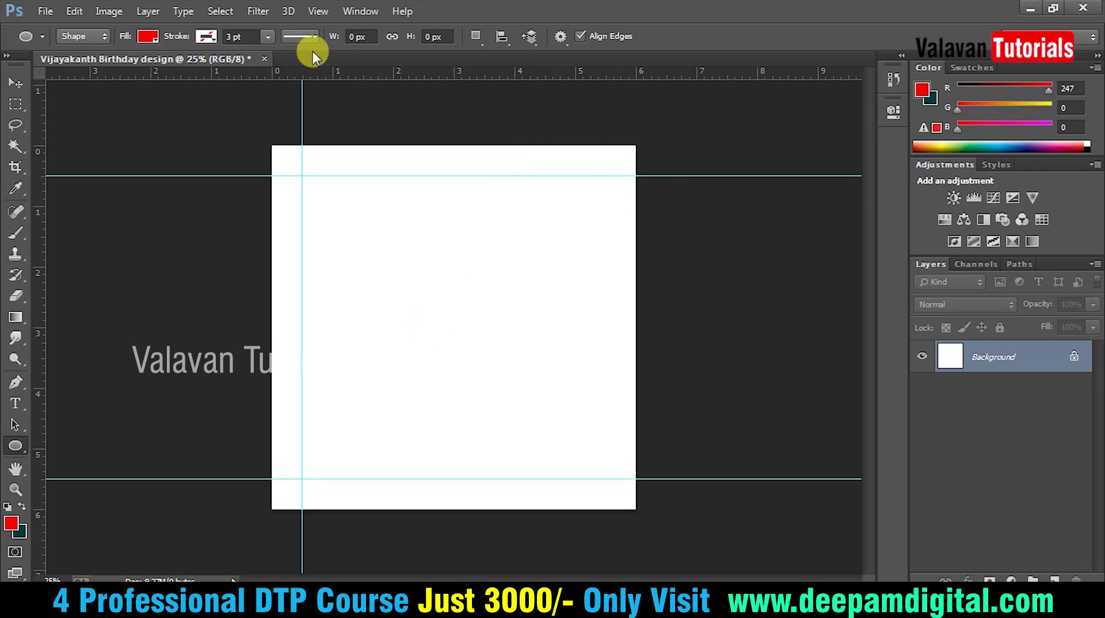
left_click(323, 11)
left_click(352, 380)
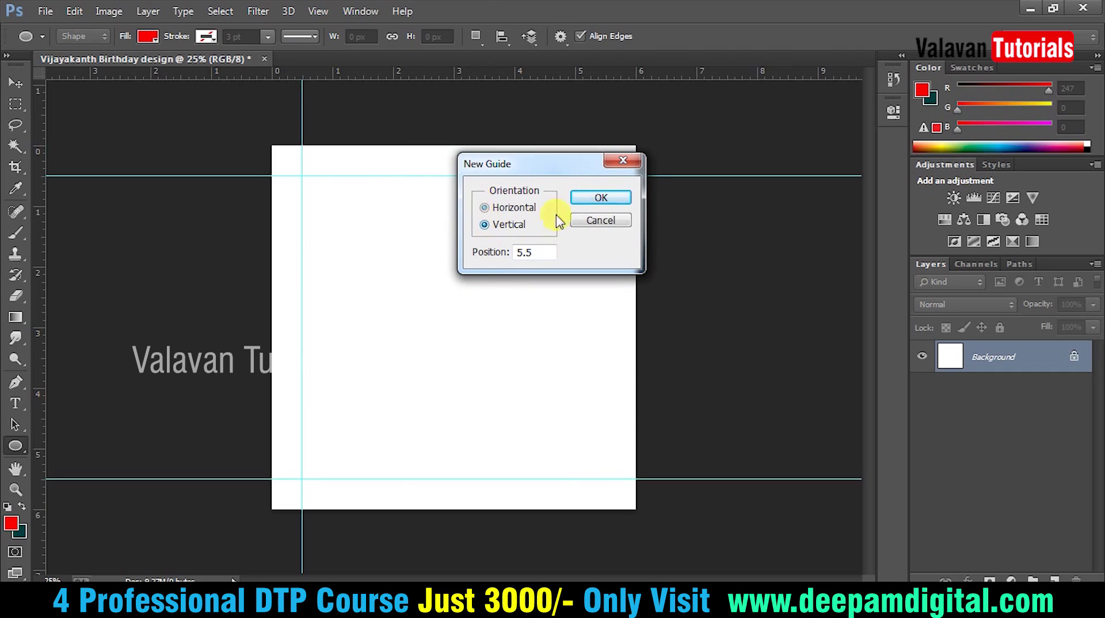
left_click(600, 198)
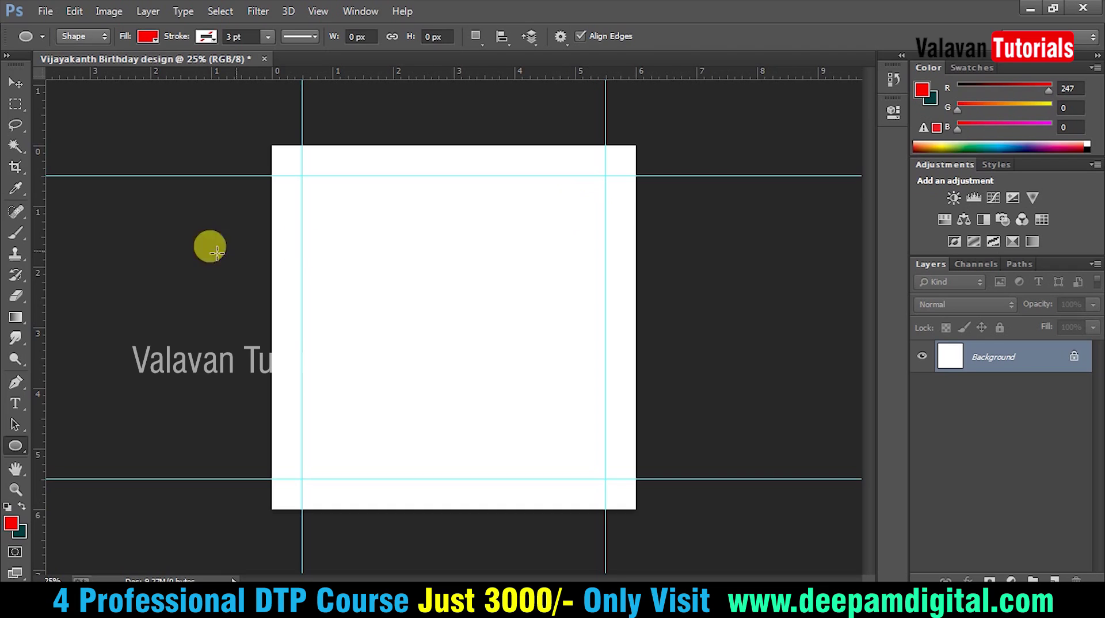
- Draw a circle inside the guides, nudge it left and scale it toward them
left_click_drag(319, 183, 611, 486)
key("v")
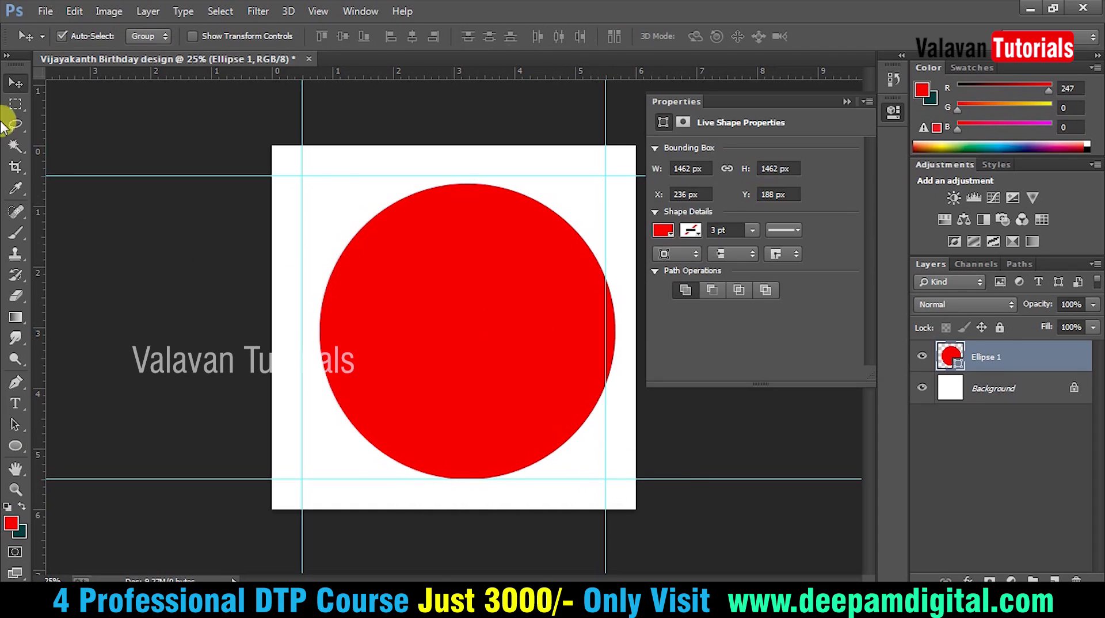
left_click_drag(477, 308, 459, 309)
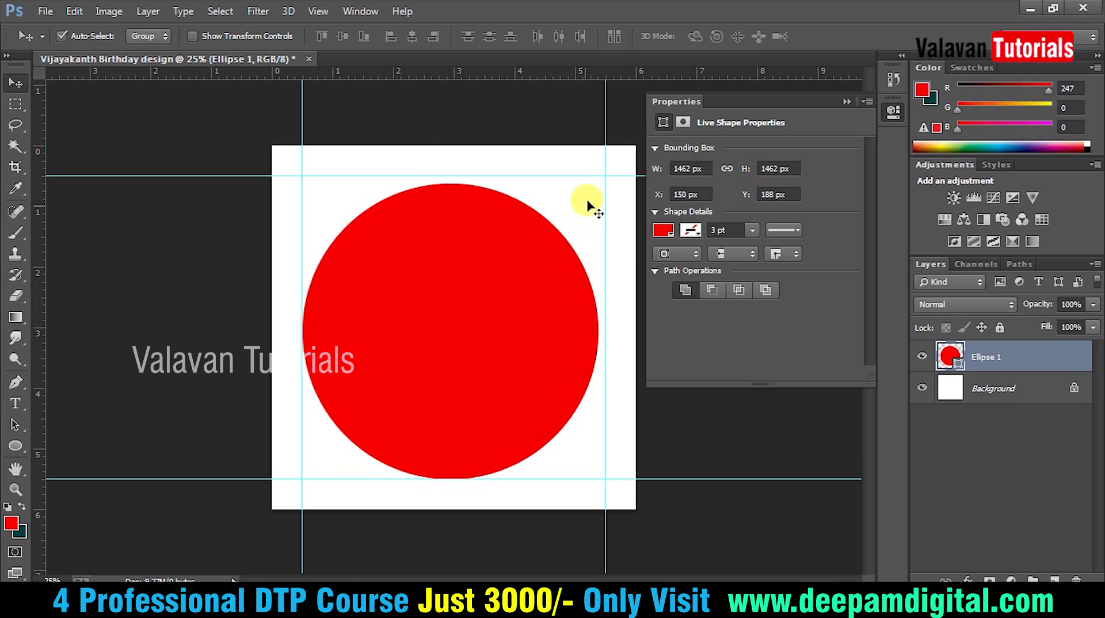
key("ctrl+t")
left_click_drag(599, 184, 604, 178)
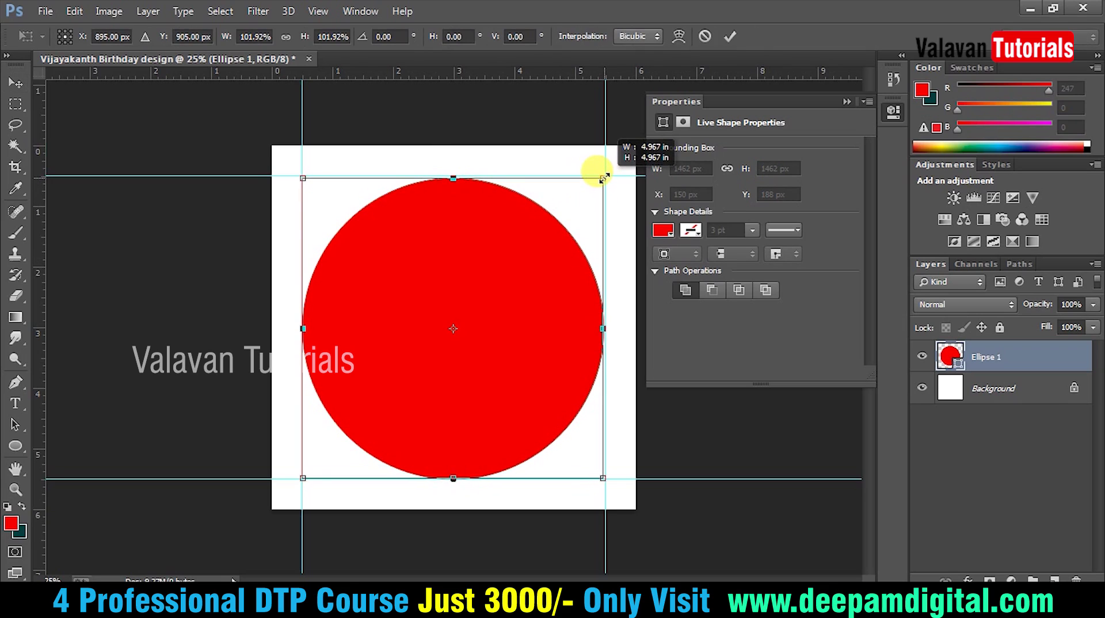
key("Return")
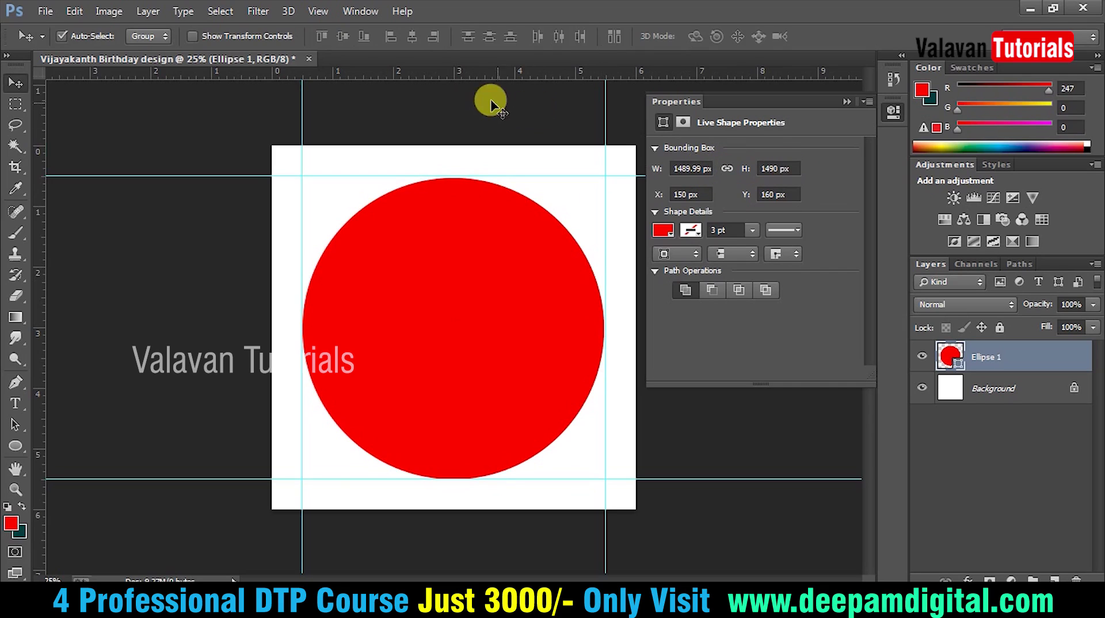
- Show the Info panel and enlarge the circle slightly to meet the guides
right_click(501, 72)
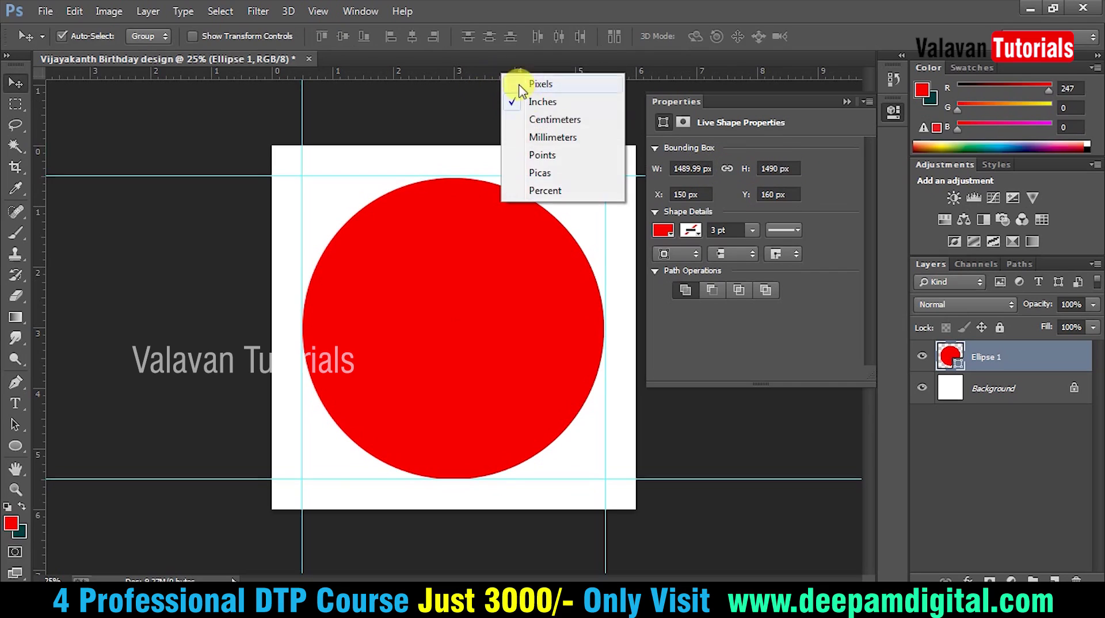
left_click(643, 73)
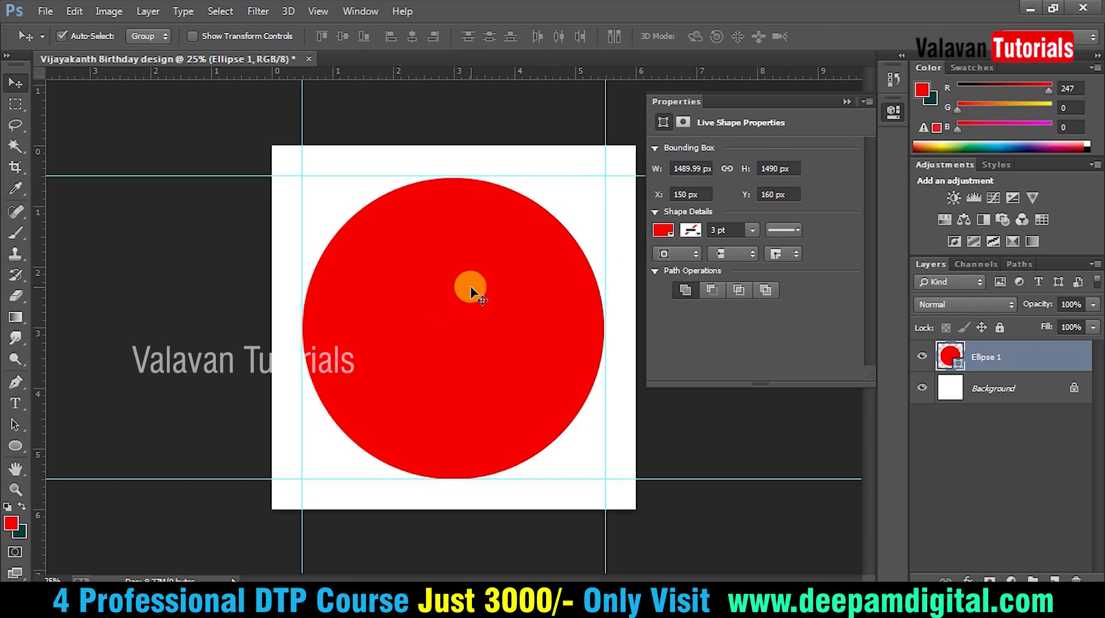
left_click_drag(470, 290, 449, 296)
key("ctrl+z")
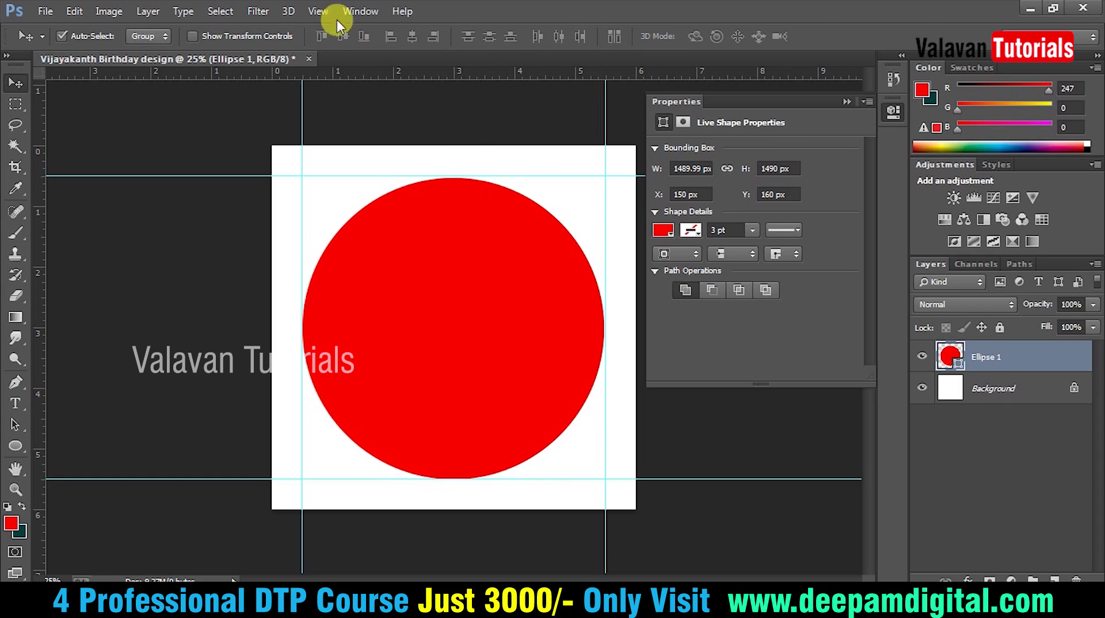
left_click(320, 13)
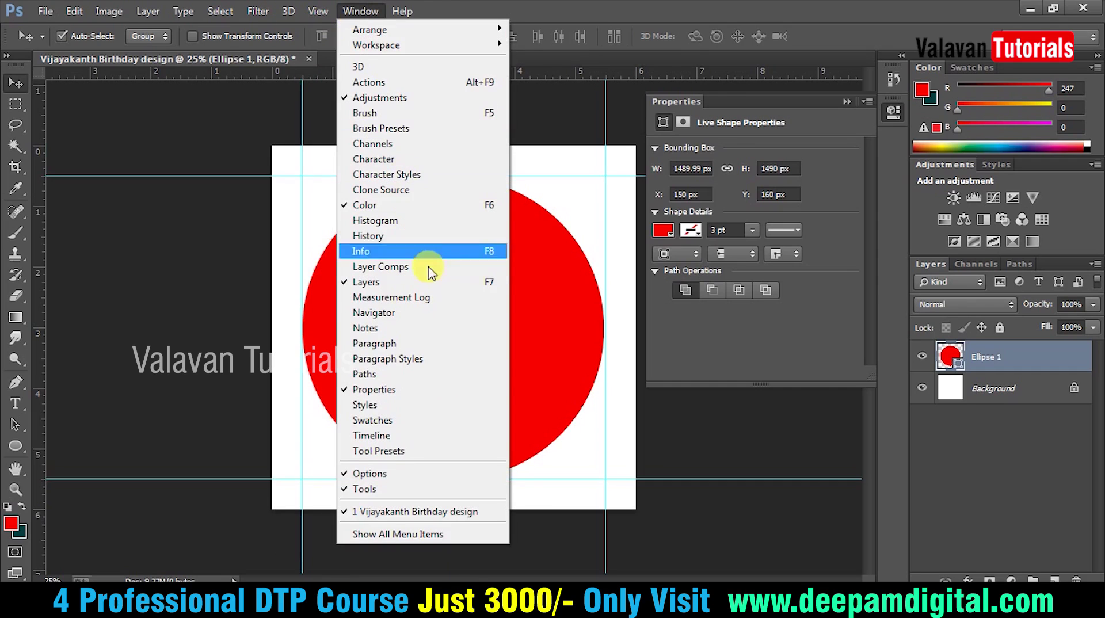
left_click(438, 257)
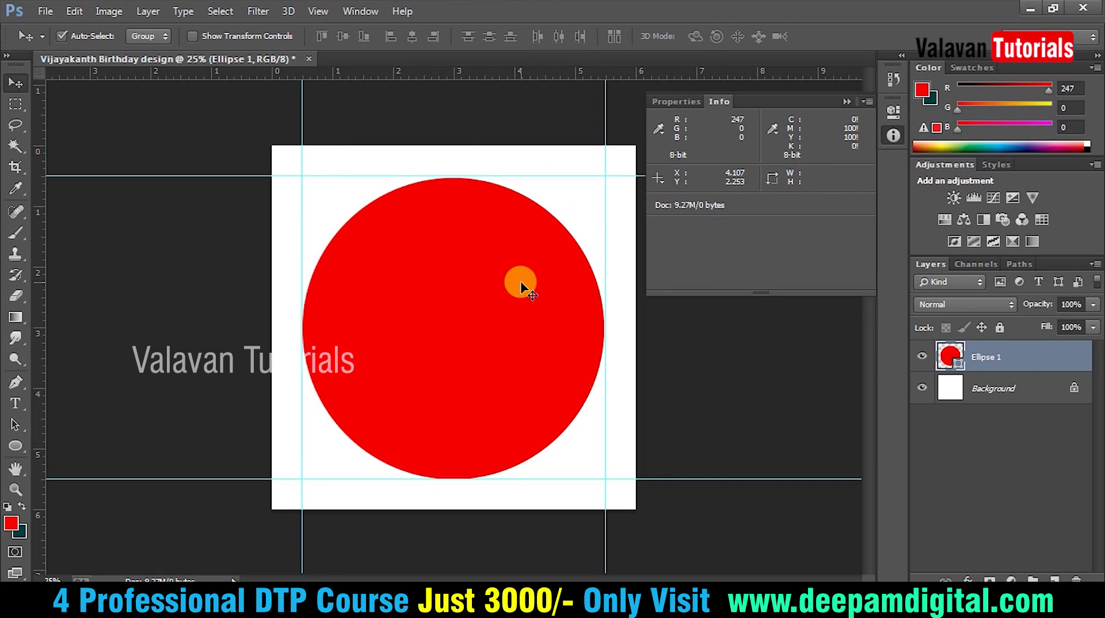
key("ctrl+t")
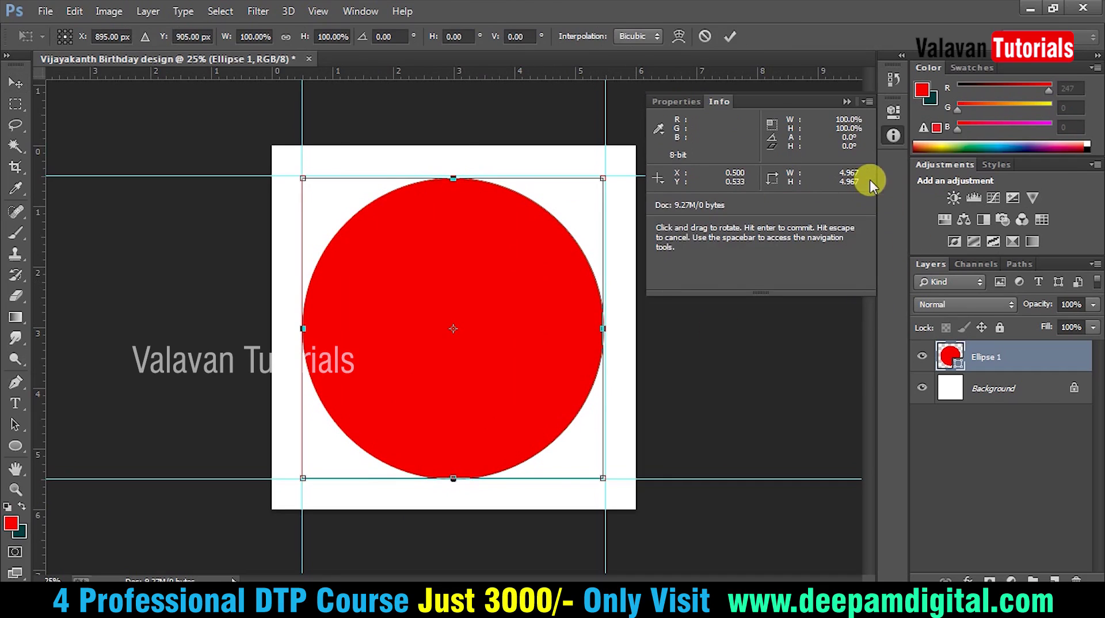
left_click_drag(603, 479, 604, 480)
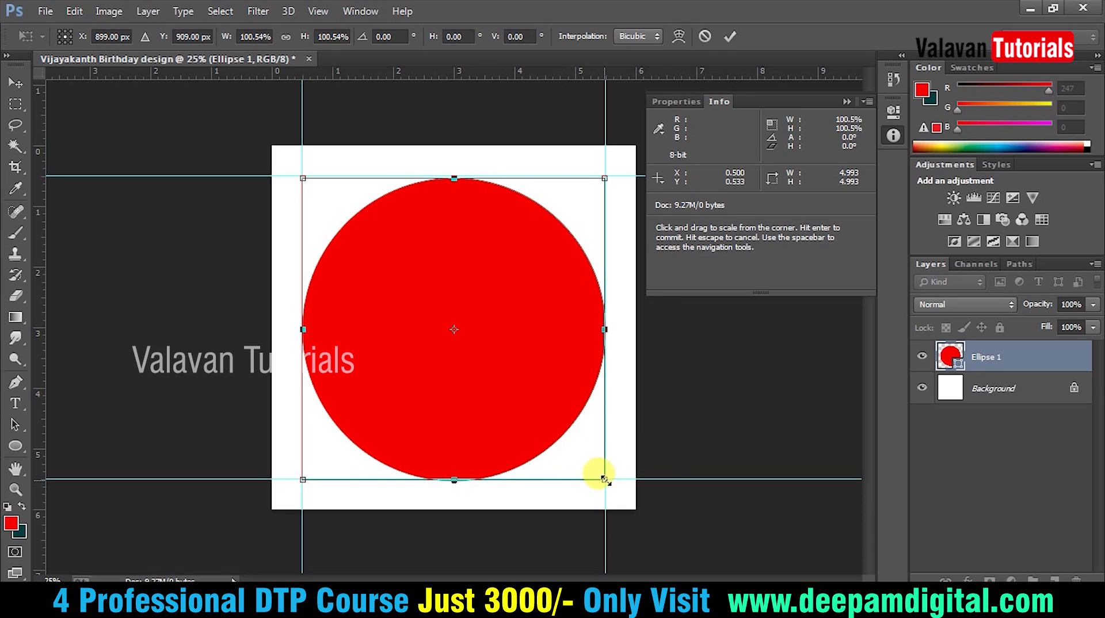
double_click(572, 418)
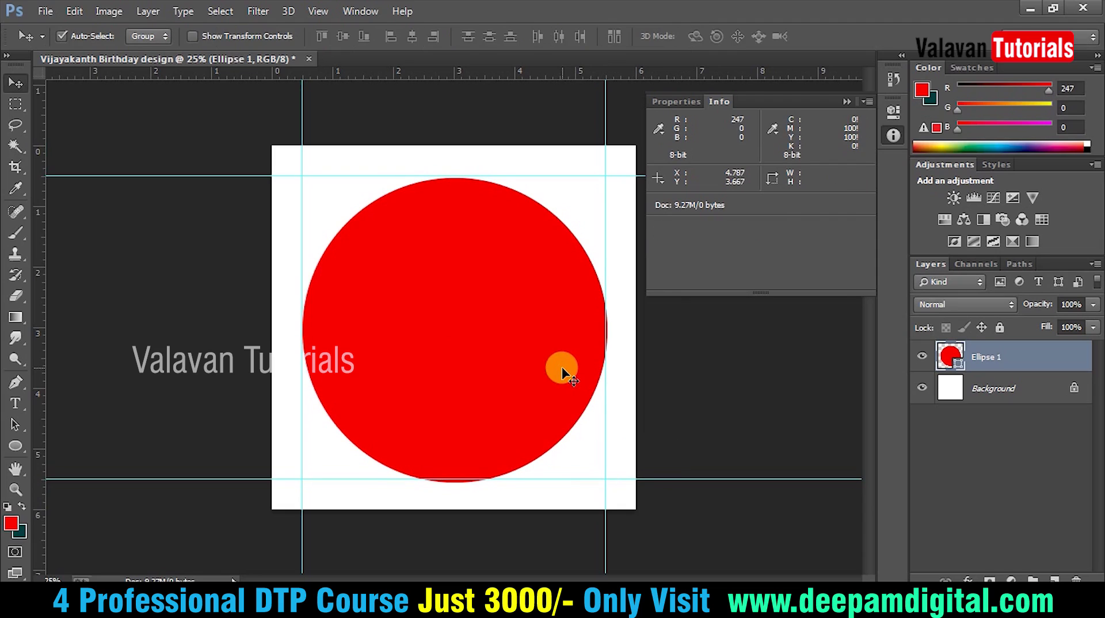
- Centre the circle horizontally and vertically on the canvas
key("ctrl+a")
left_click(344, 36)
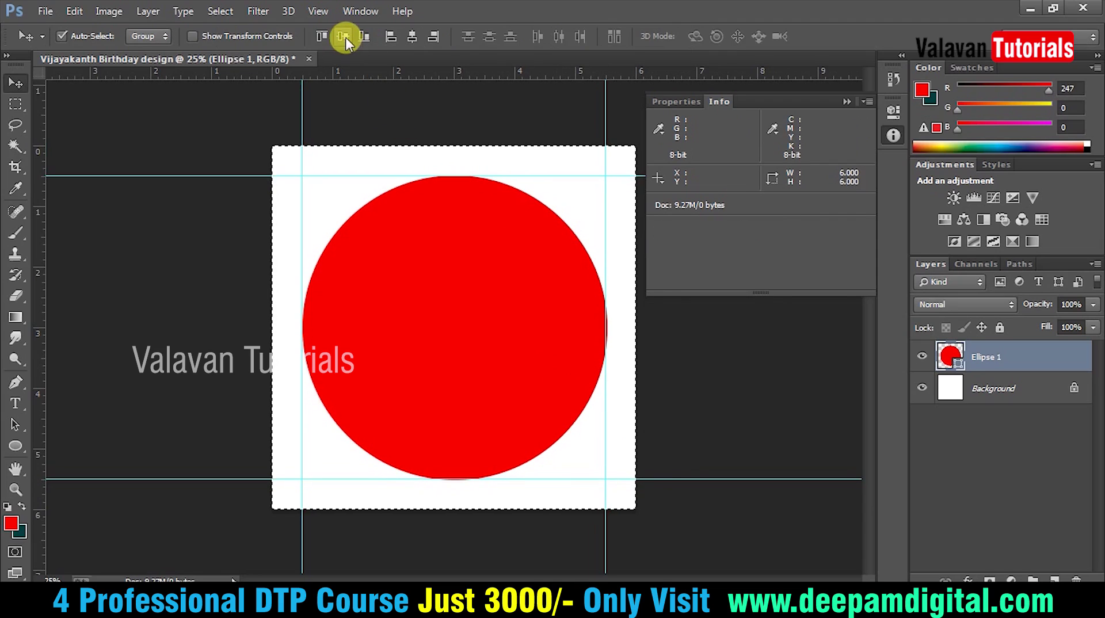
left_click(411, 38)
key("ctrl+d")
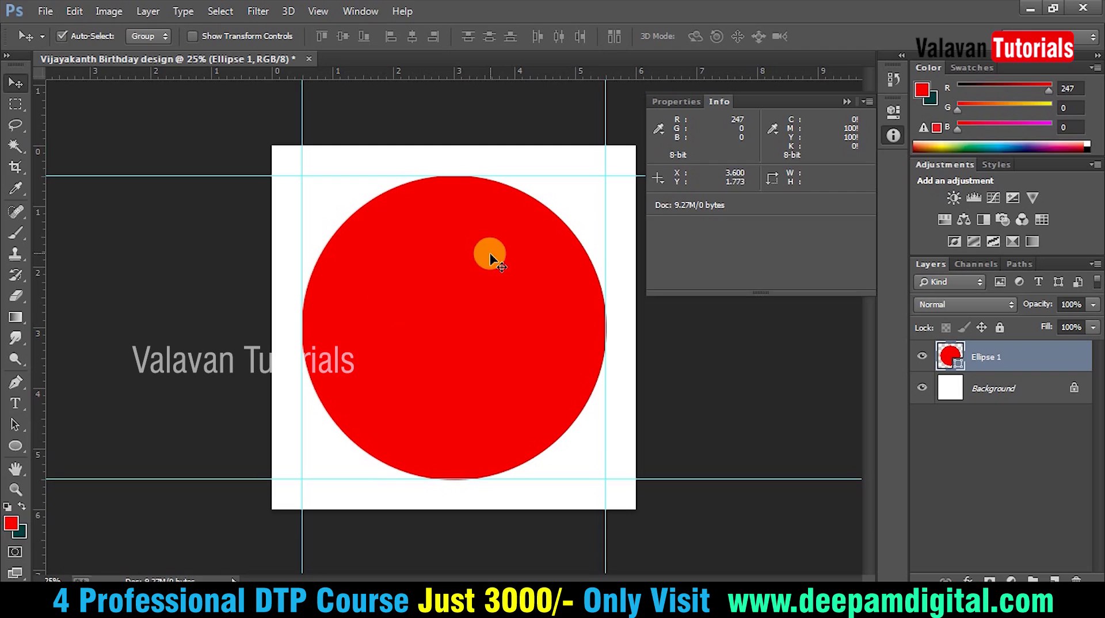
- Fill the circle with white #ffffff and the Background layer with dark teal
left_click(11, 523)
type("ffffff")
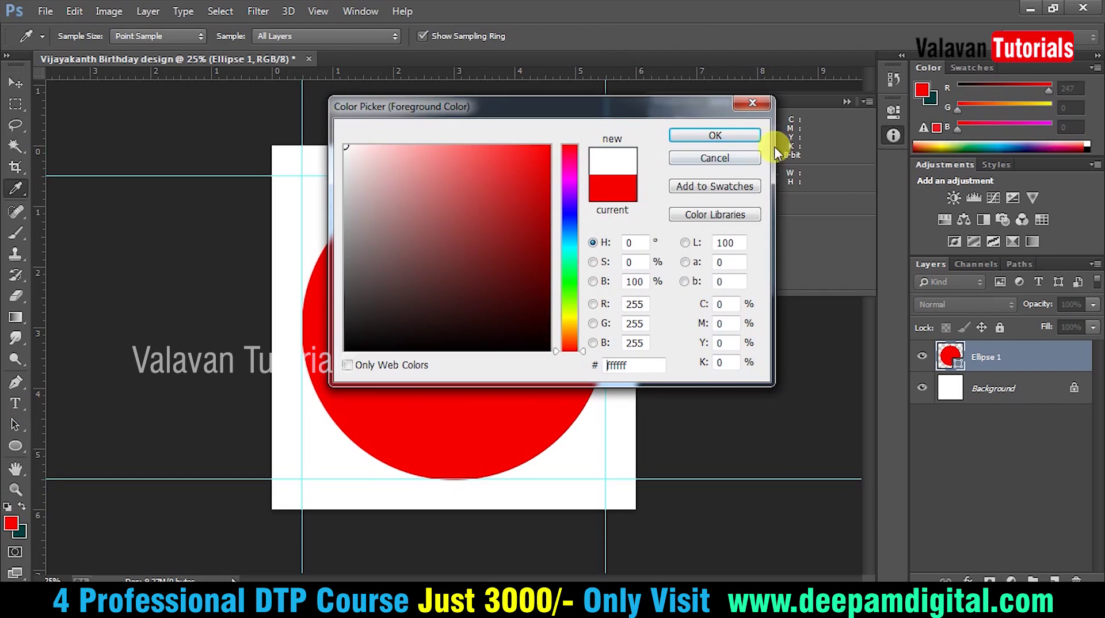
left_click(735, 136)
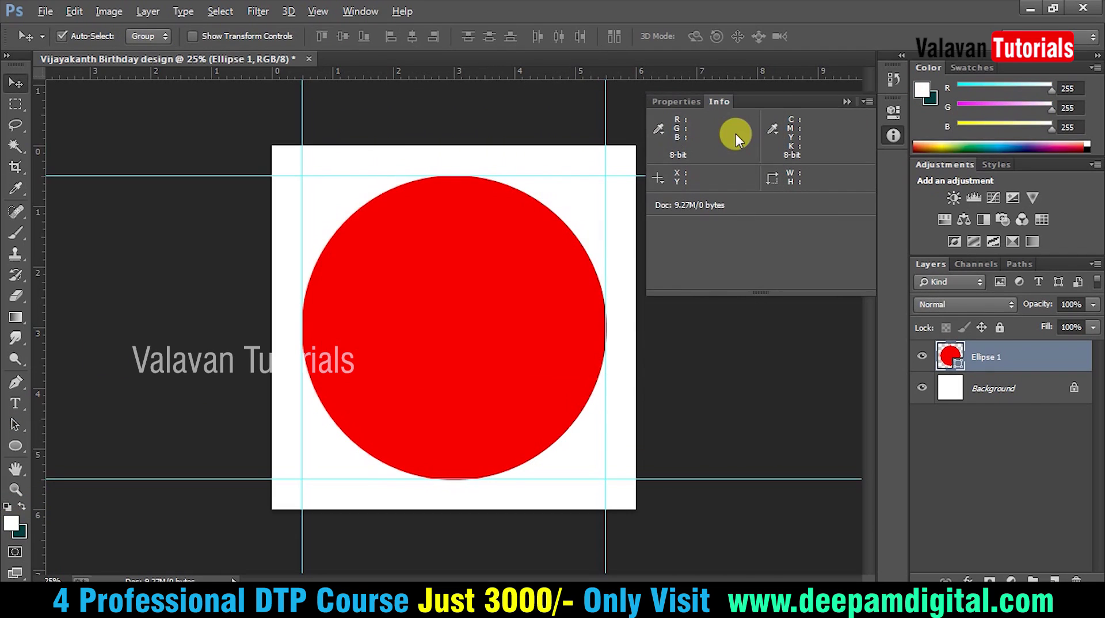
key("alt+BackSpace")
left_click(567, 154)
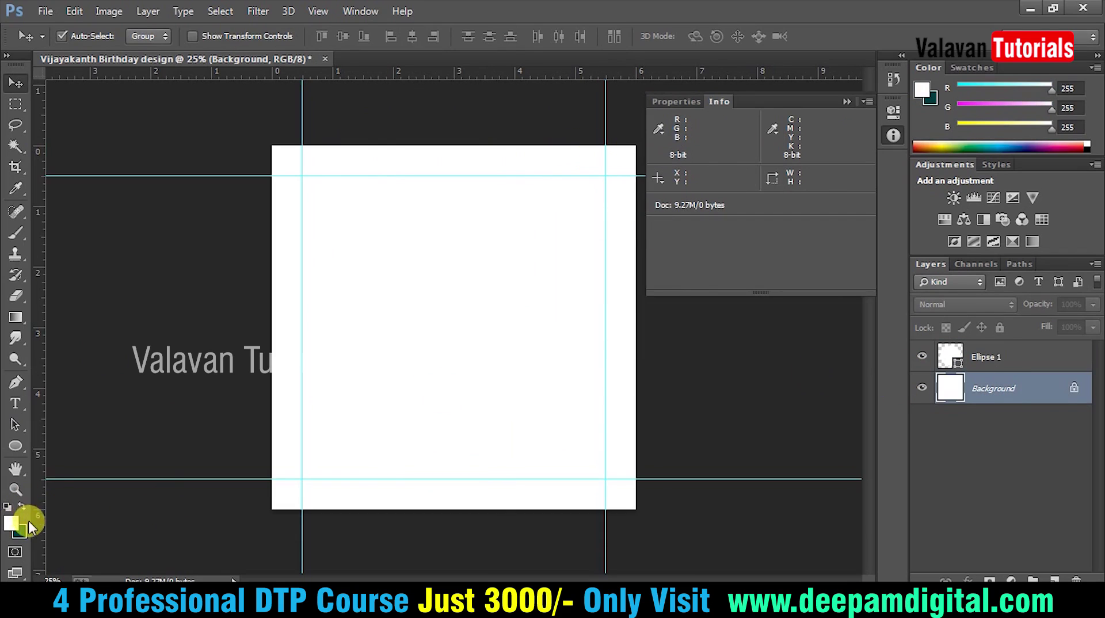
key("ctrl+BackSpace")
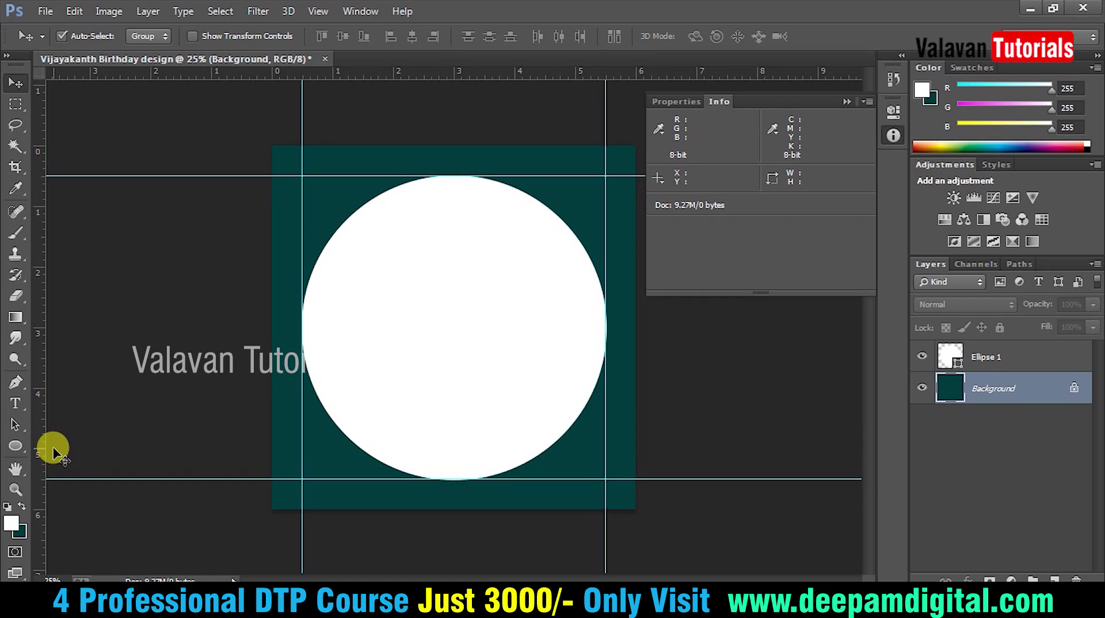
left_click(456, 321)
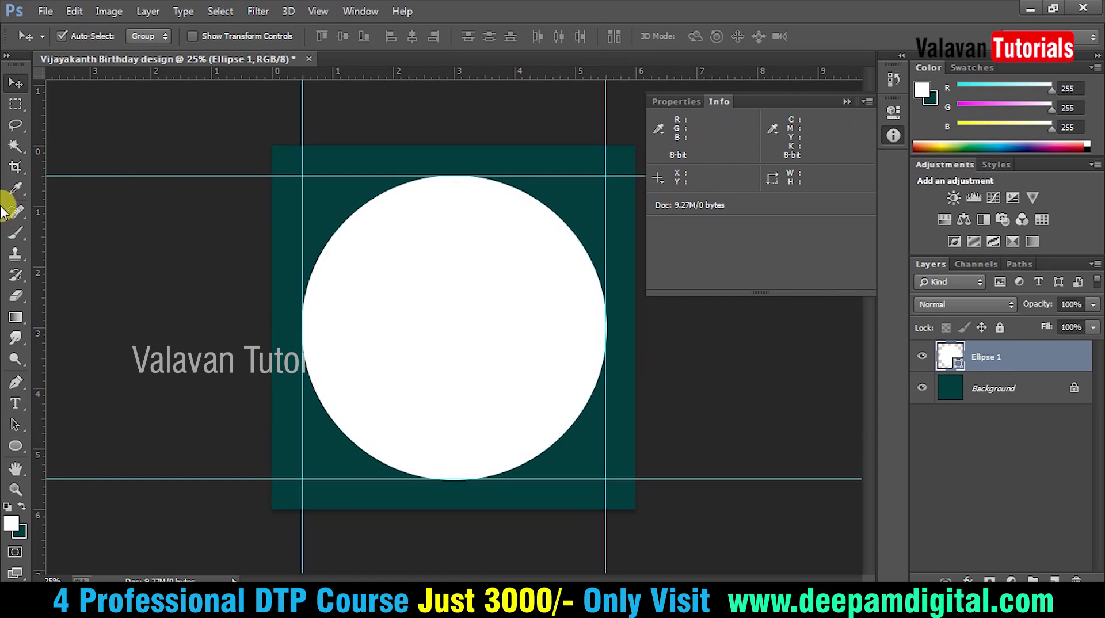
- Add a centre vertical guide, select the left half, and duplicate Ellipse 1
left_click(323, 11)
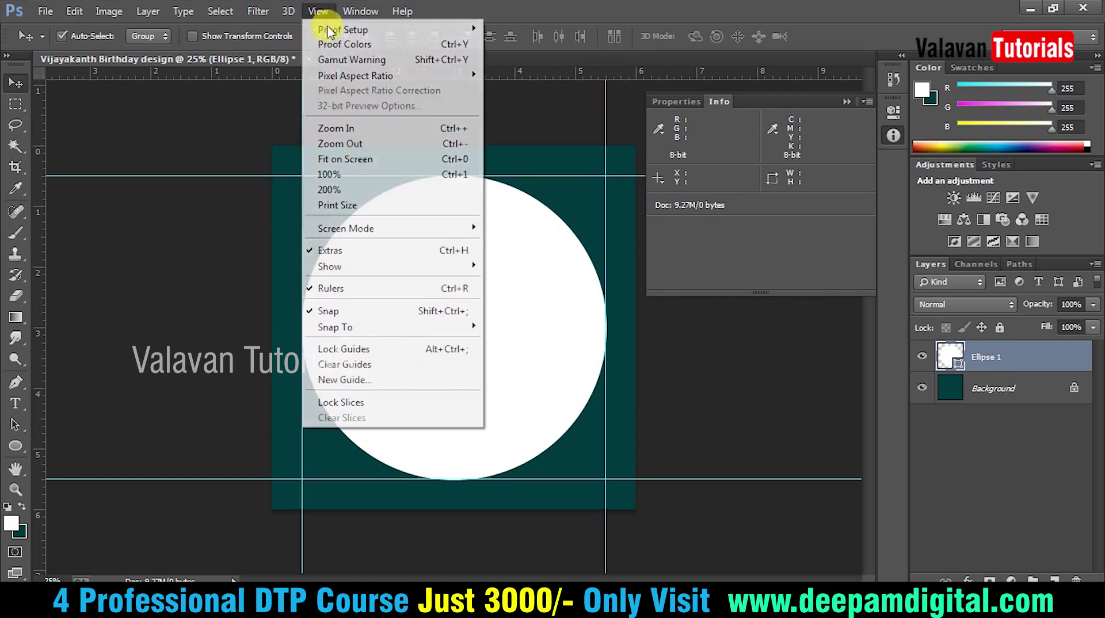
left_click(357, 383)
type("50")
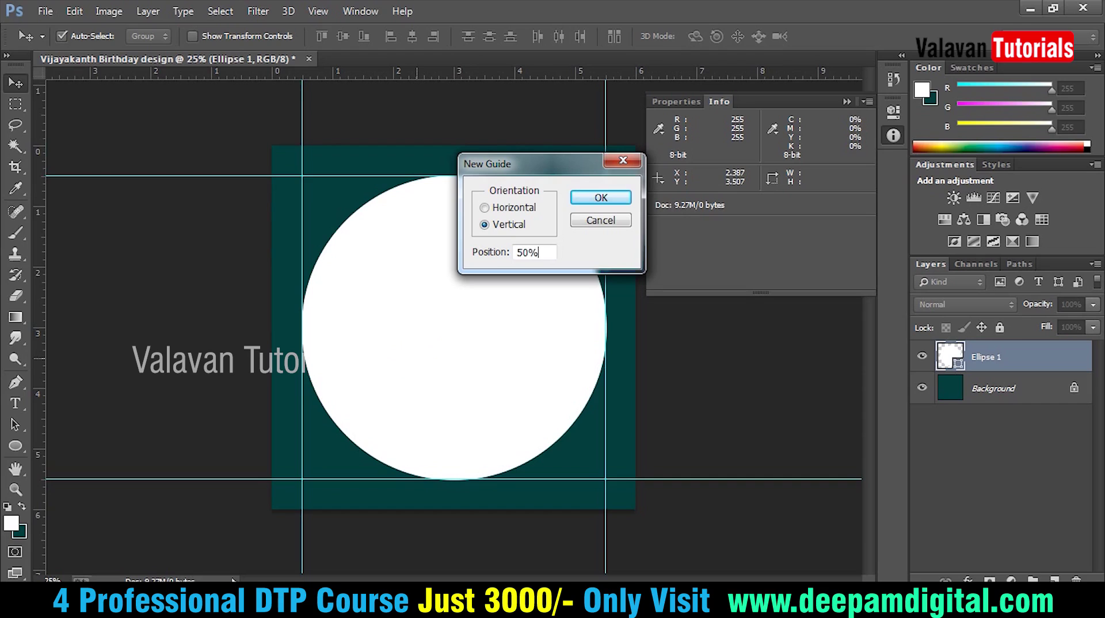
key("Return")
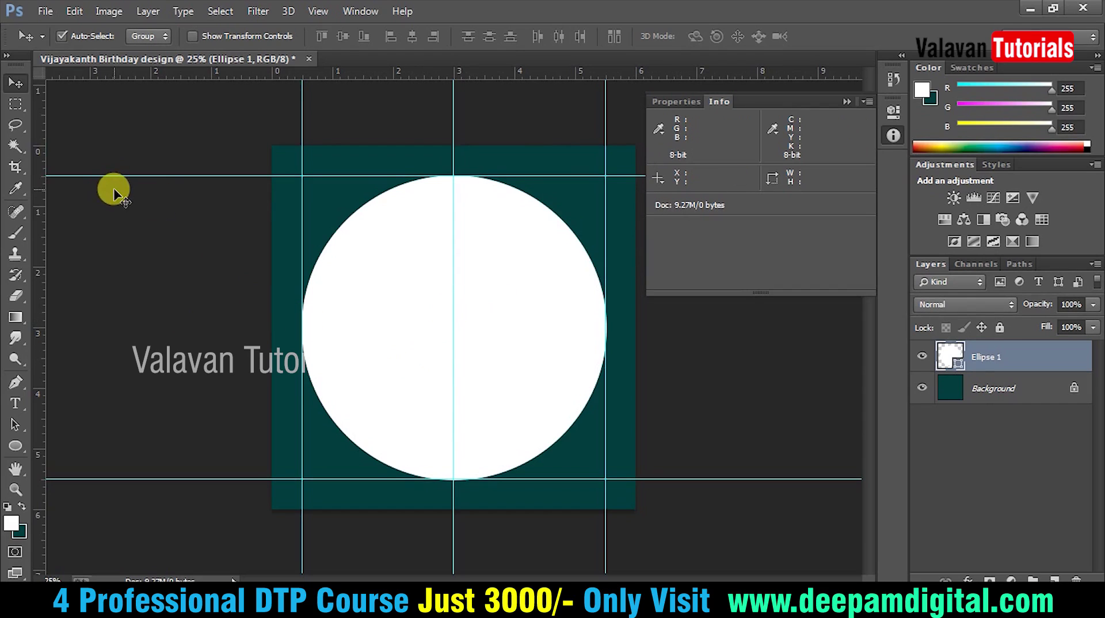
key("m")
left_click_drag(273, 145, 444, 537)
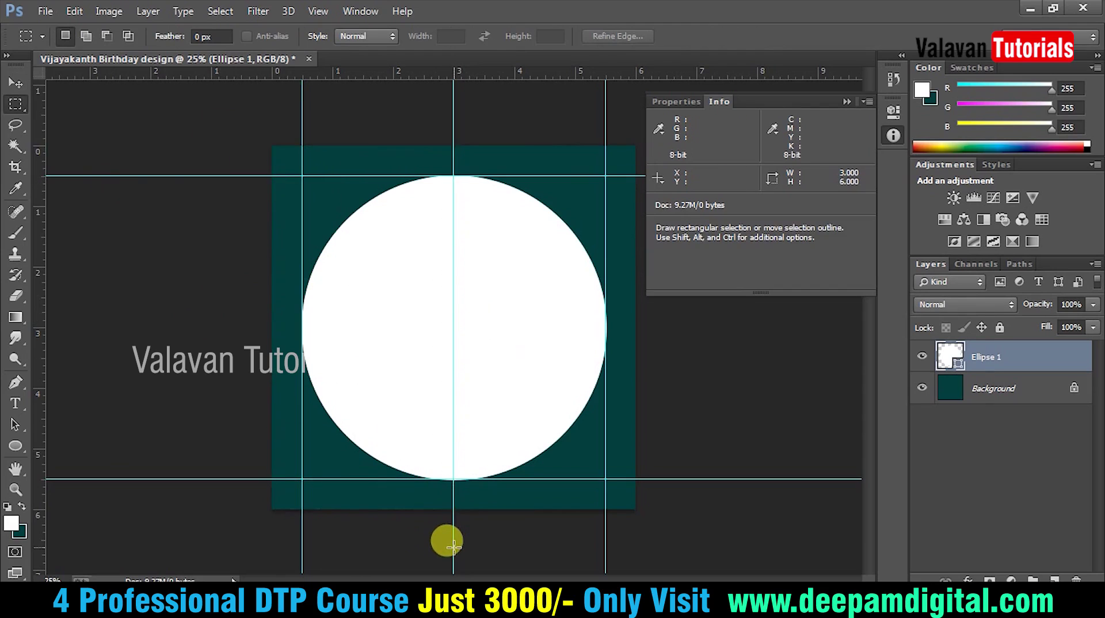
key("v")
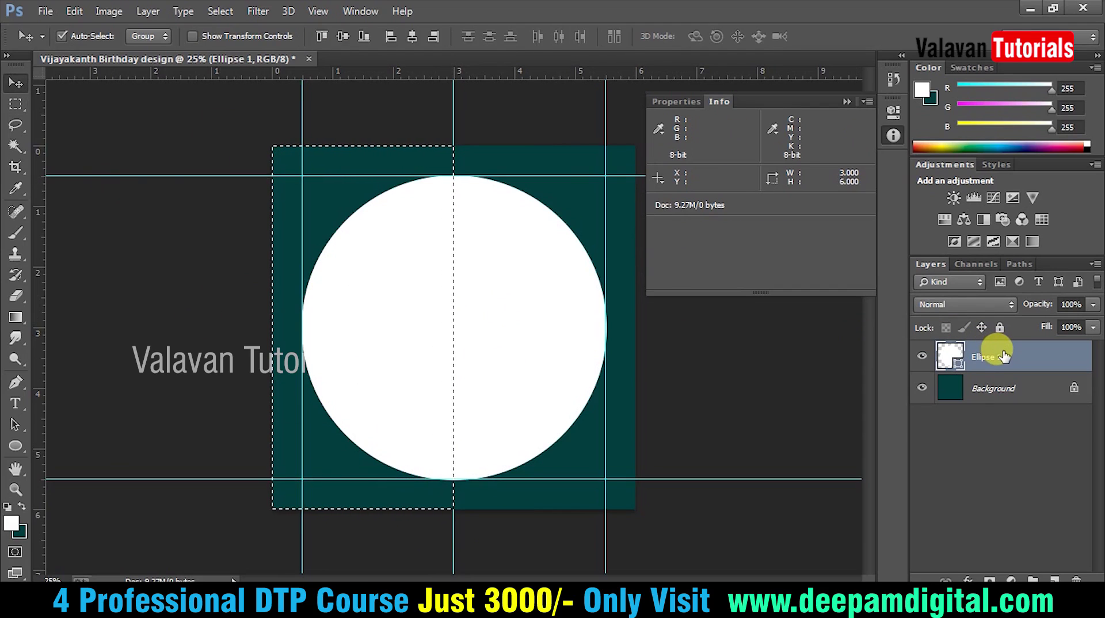
key("ctrl+j")
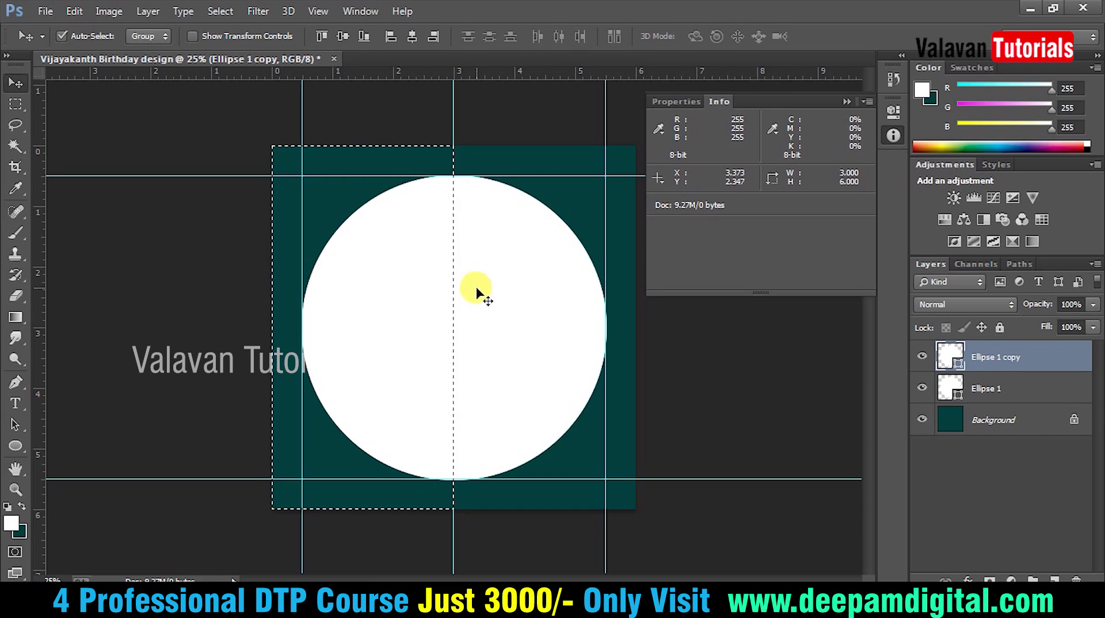
- Mask the Ellipse 1 copy to the selected left half
key("Delete")
left_click(554, 238)
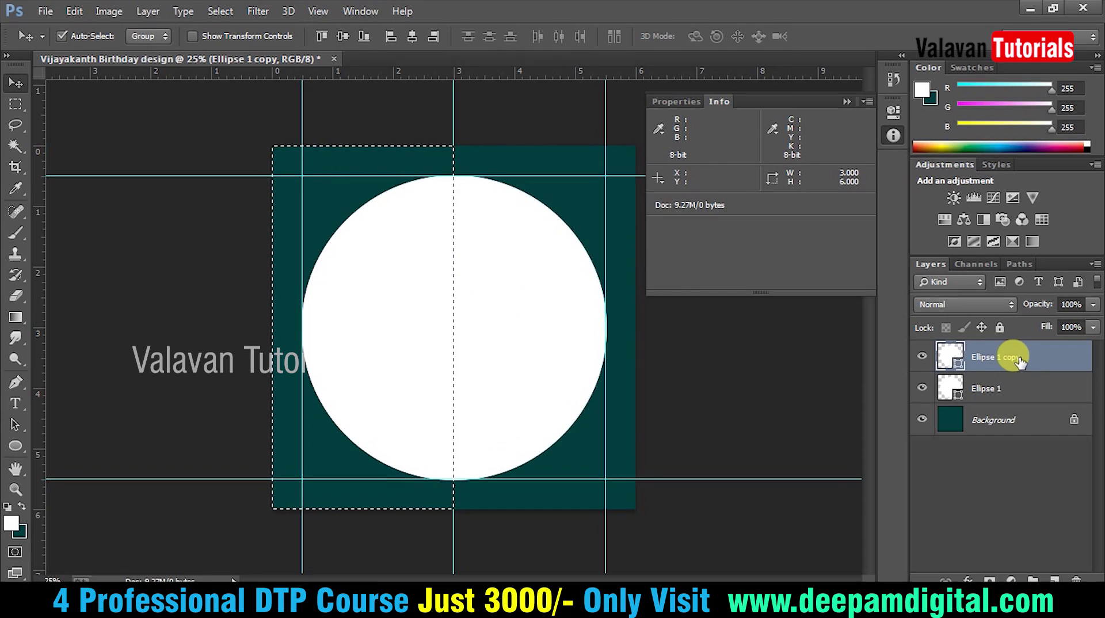
right_click(1020, 358)
key("Escape")
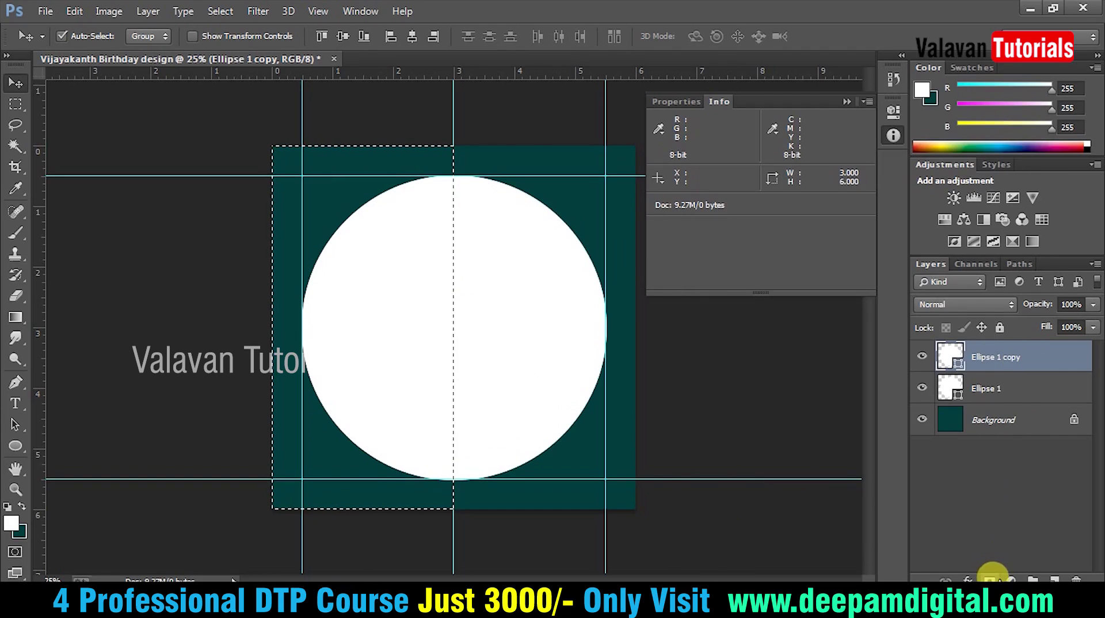
left_click(988, 579)
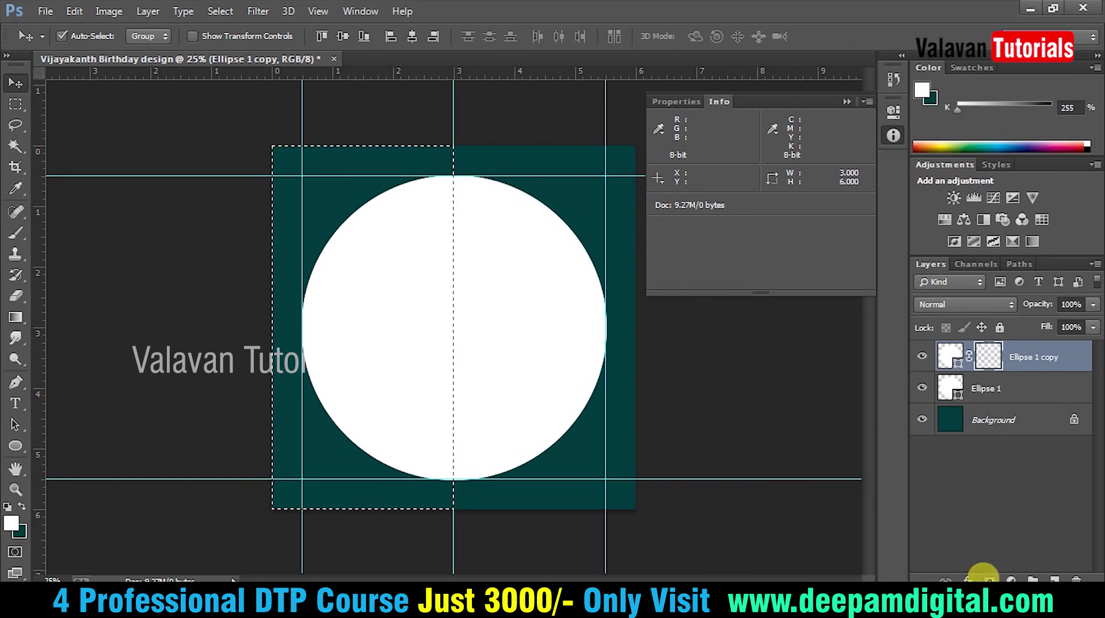
- Hide the original circle and test that the left half-circle moves independently
left_click(950, 355)
left_click(923, 387)
left_click_drag(456, 316, 345, 296)
key("ctrl+z")
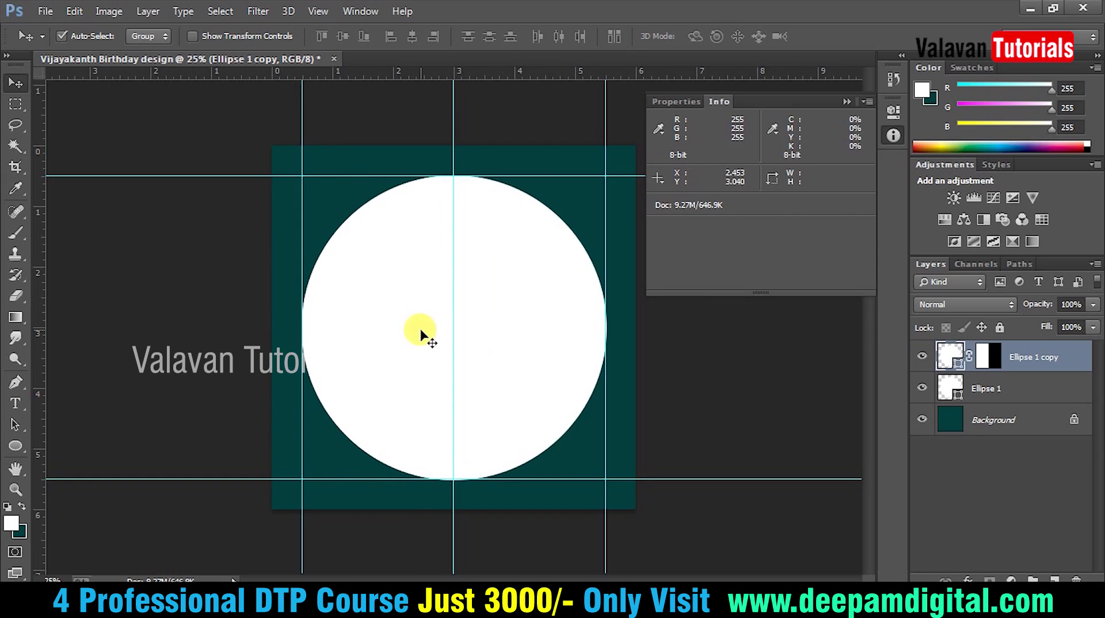
left_click(528, 299)
mouse_move(402, 278)
left_mouse_down()
mouse_move(353, 274)
mouse_move(452, 294)
left_mouse_up()
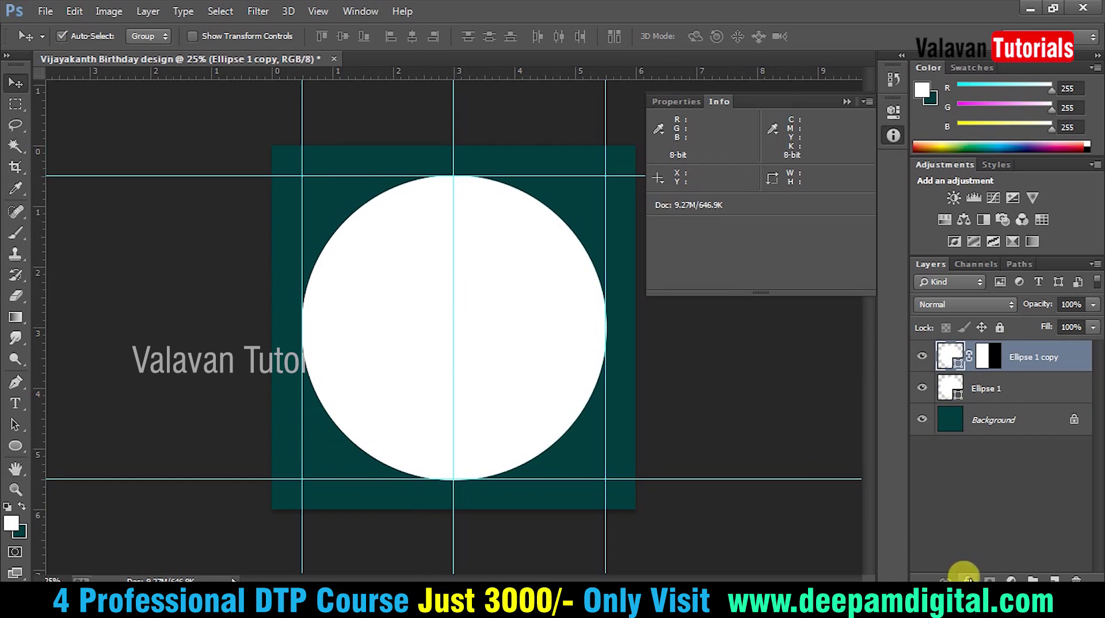
- Give the left half-circle copy a drop shadow with size 13
left_click(968, 579)
left_click(1001, 568)
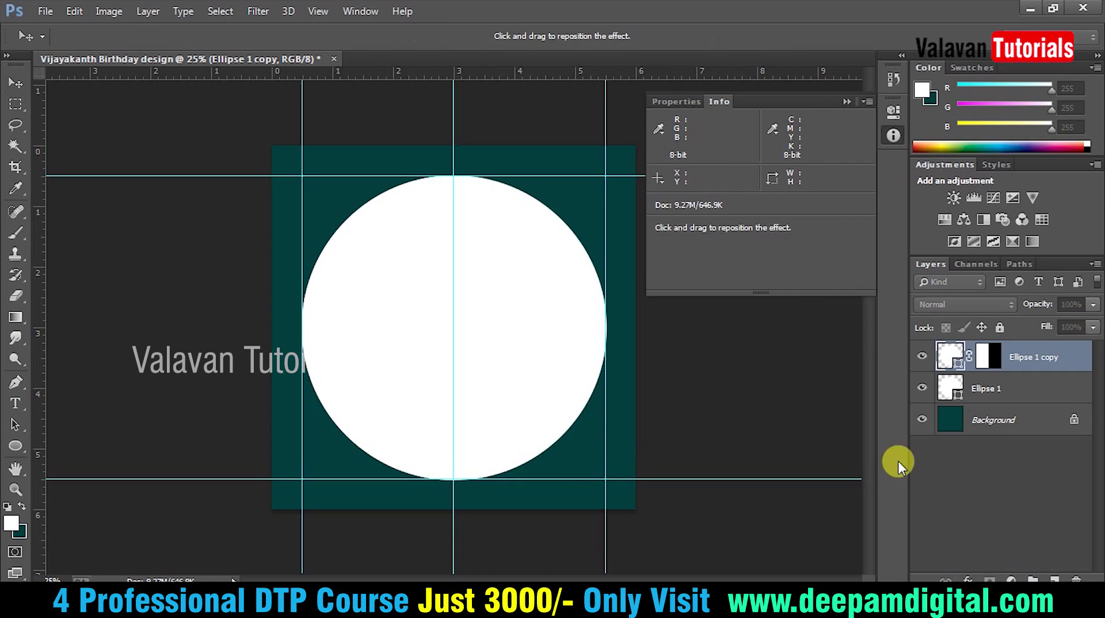
left_click_drag(733, 71, 1024, 70)
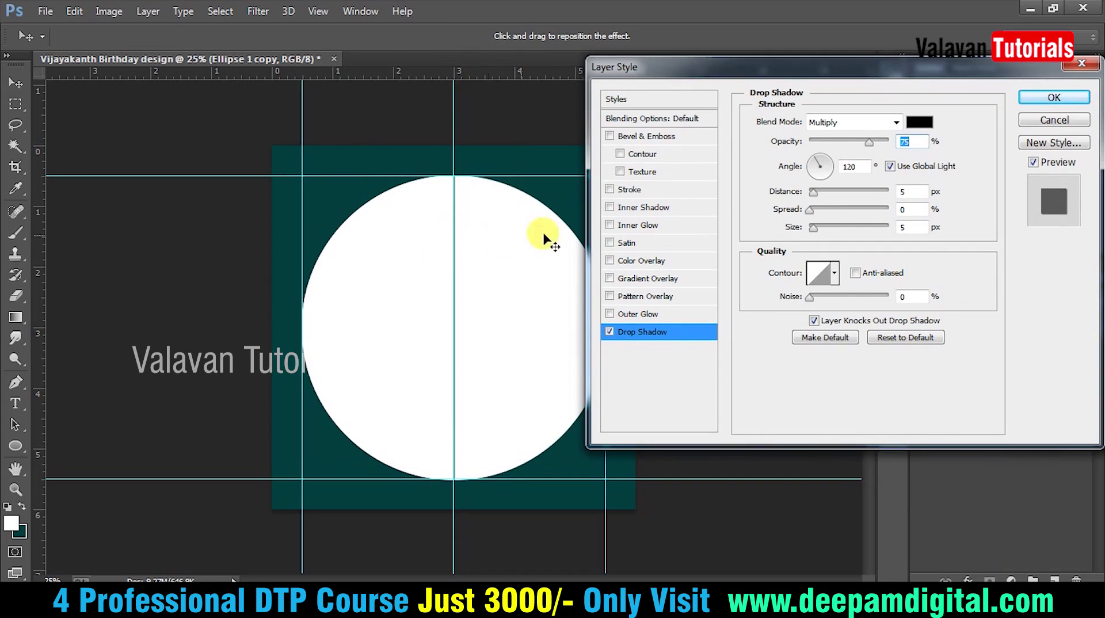
left_click(819, 229)
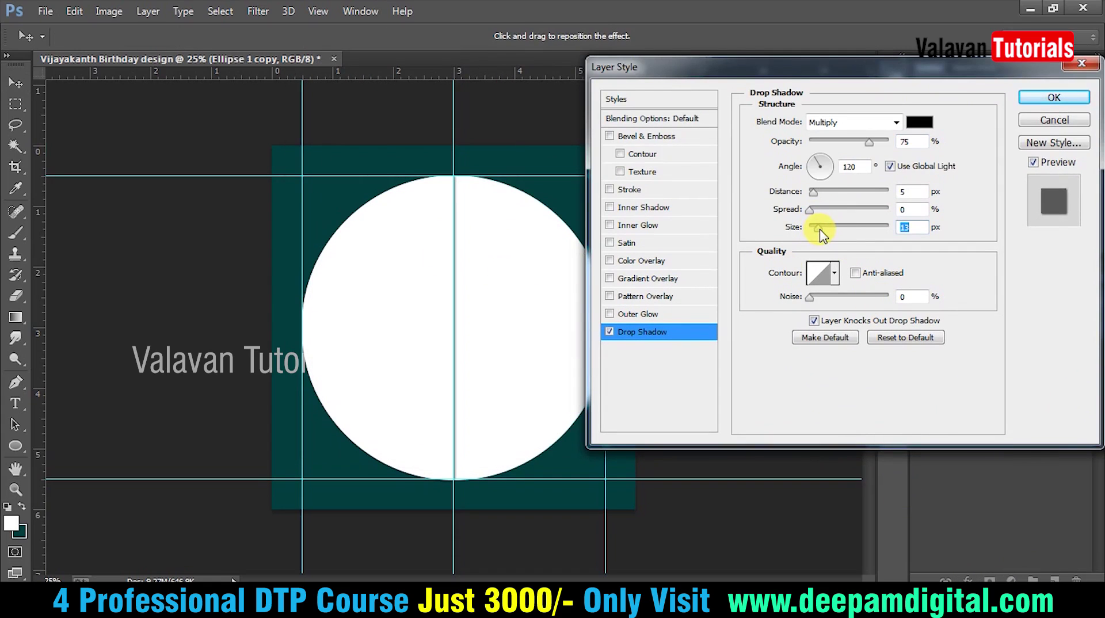
left_click(1050, 105)
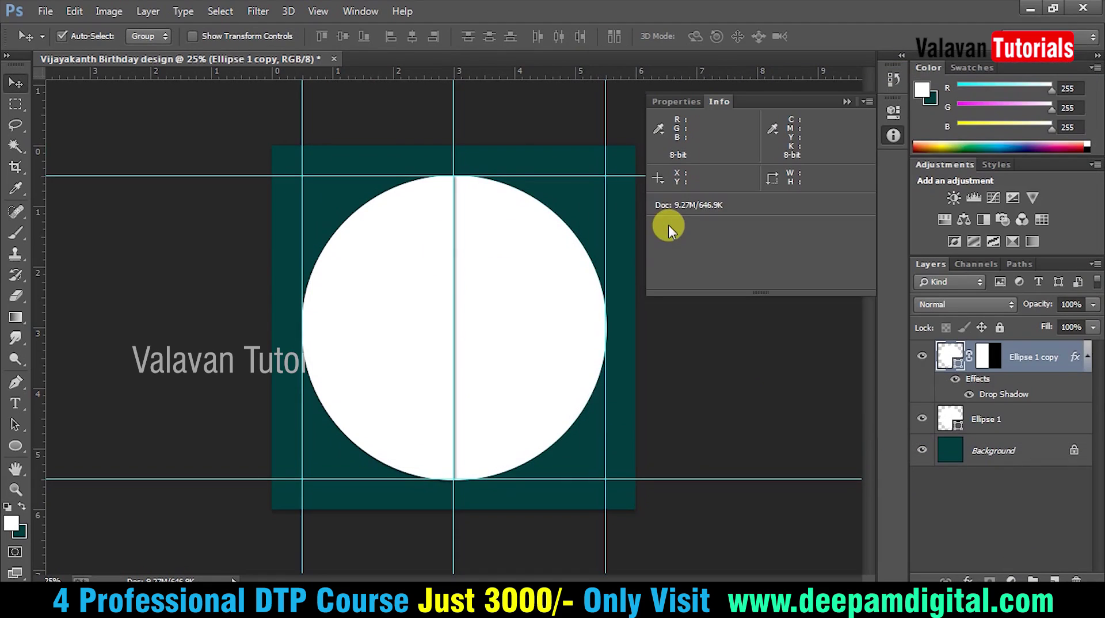
- Remove the centre guide, hide the shadow effect and reload the left-half selection
left_click_drag(450, 140, 5, 148)
left_click_drag(411, 270, 375, 274)
key("ctrl+z")
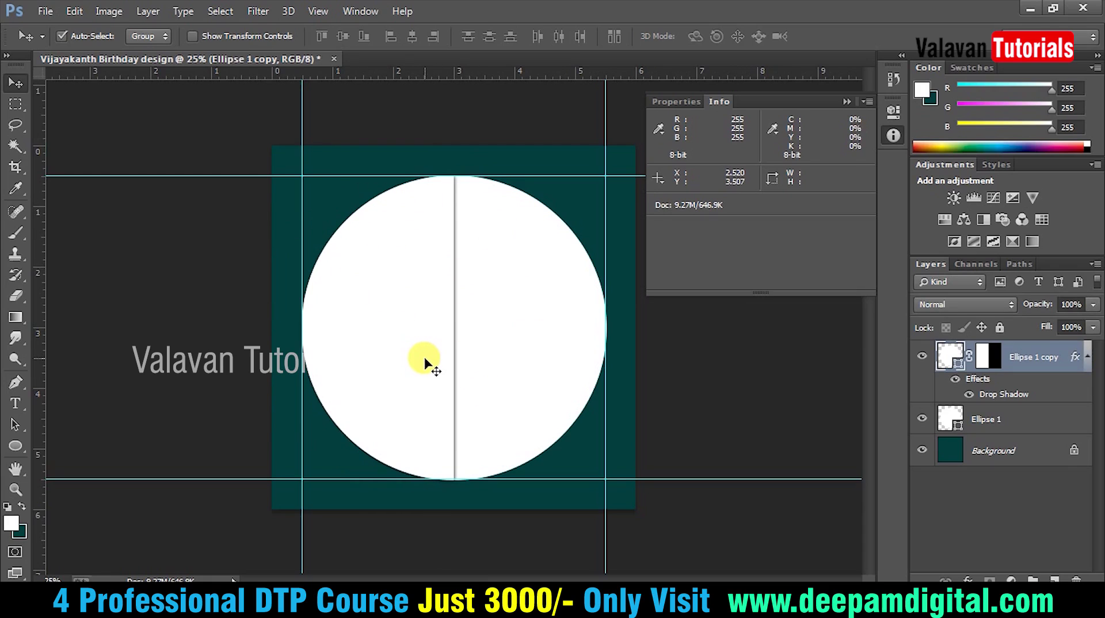
left_click(956, 379)
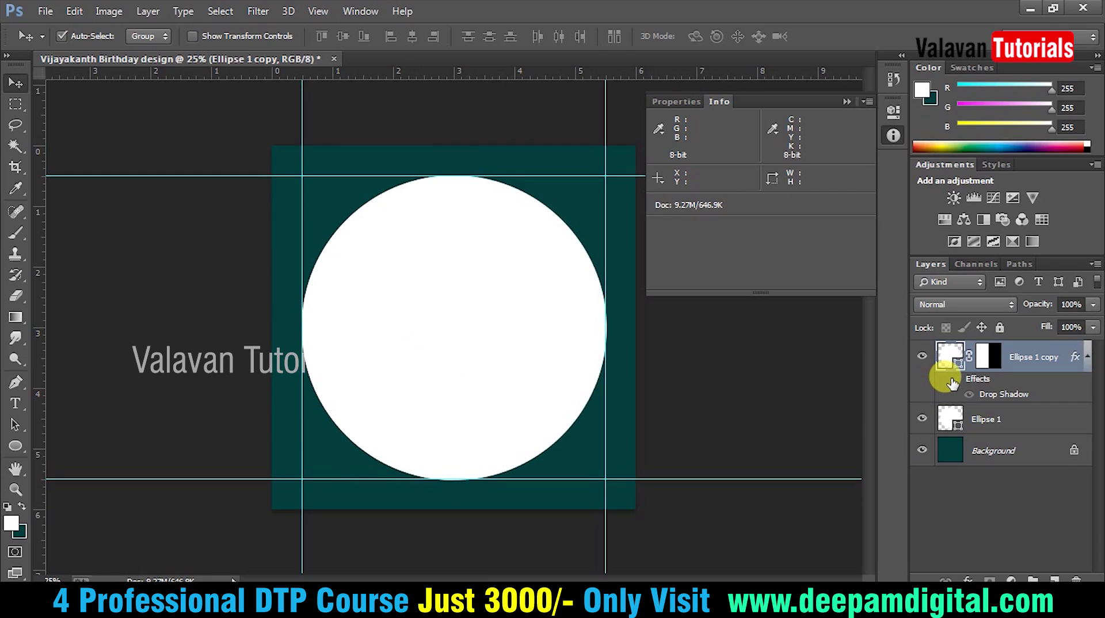
left_click(950, 357, "ctrl")
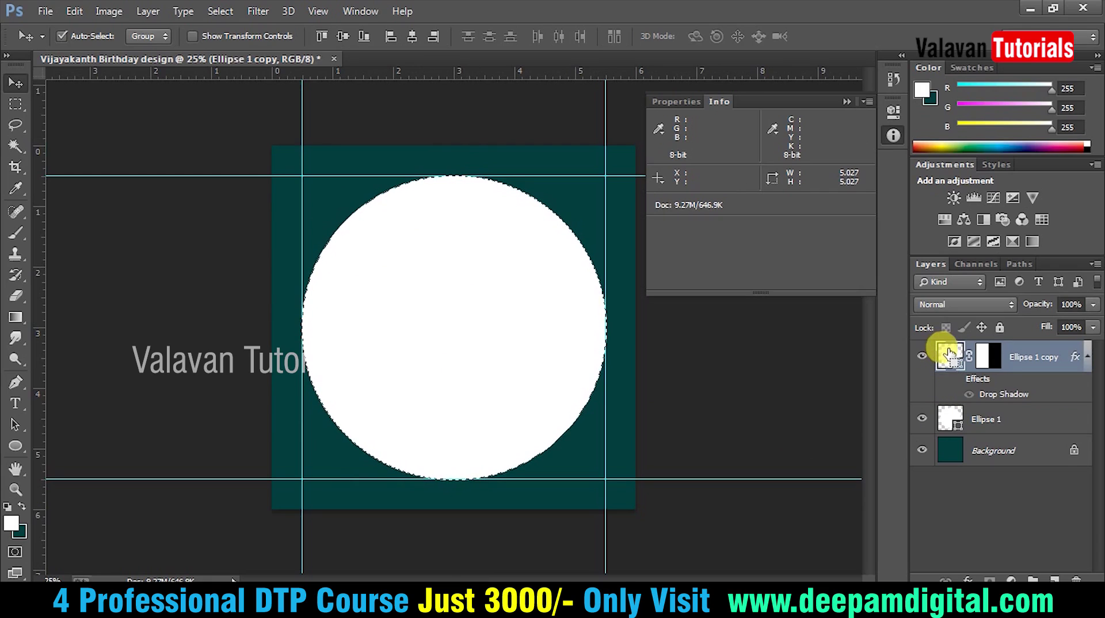
left_click(984, 360, "ctrl")
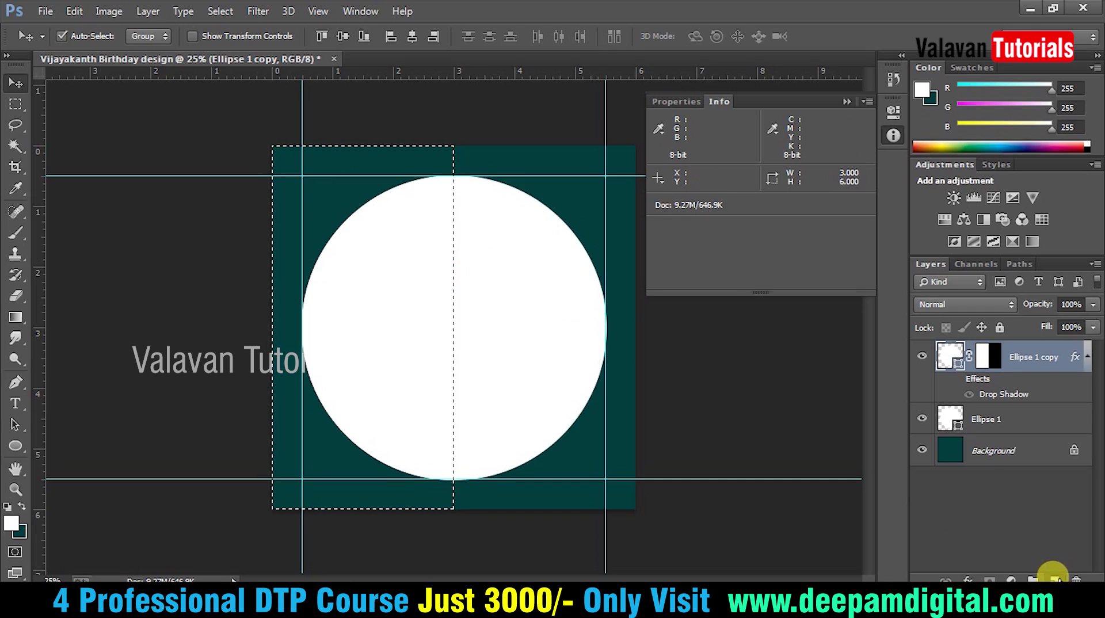
- Add a new empty layer and set up a Soft Round brush at size 175 from reset default brushes
left_click(1055, 577)
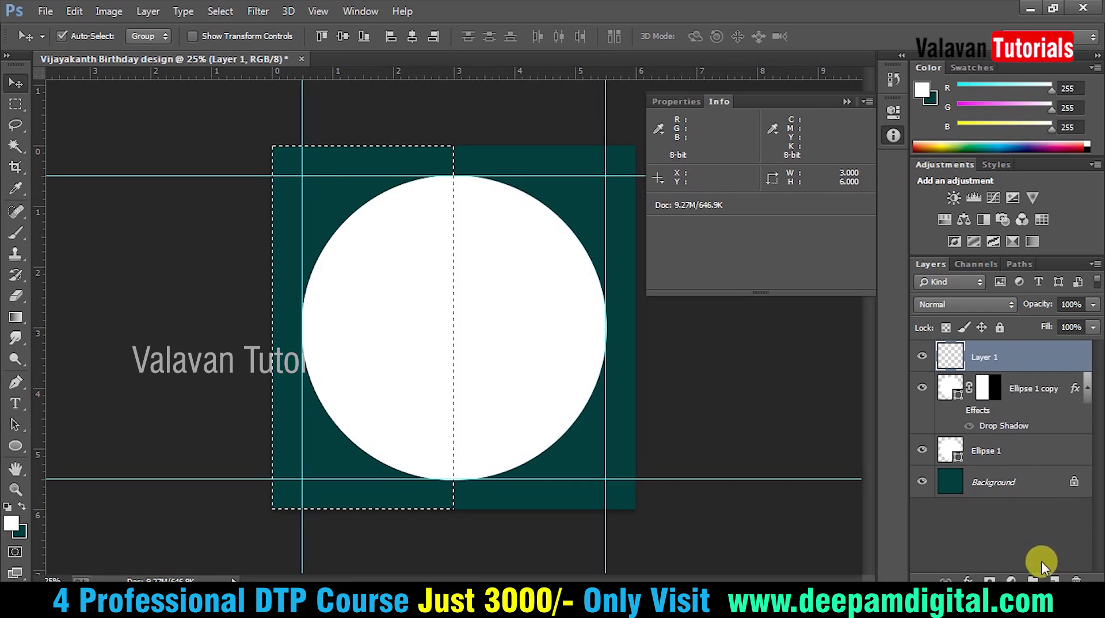
left_click(15, 234)
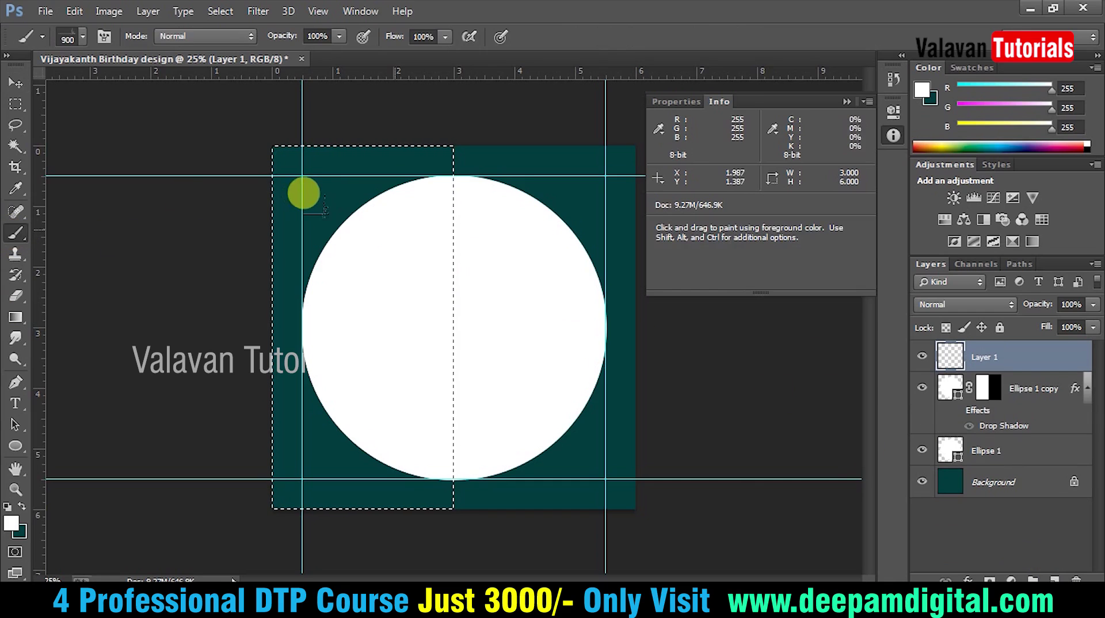
right_click(309, 194)
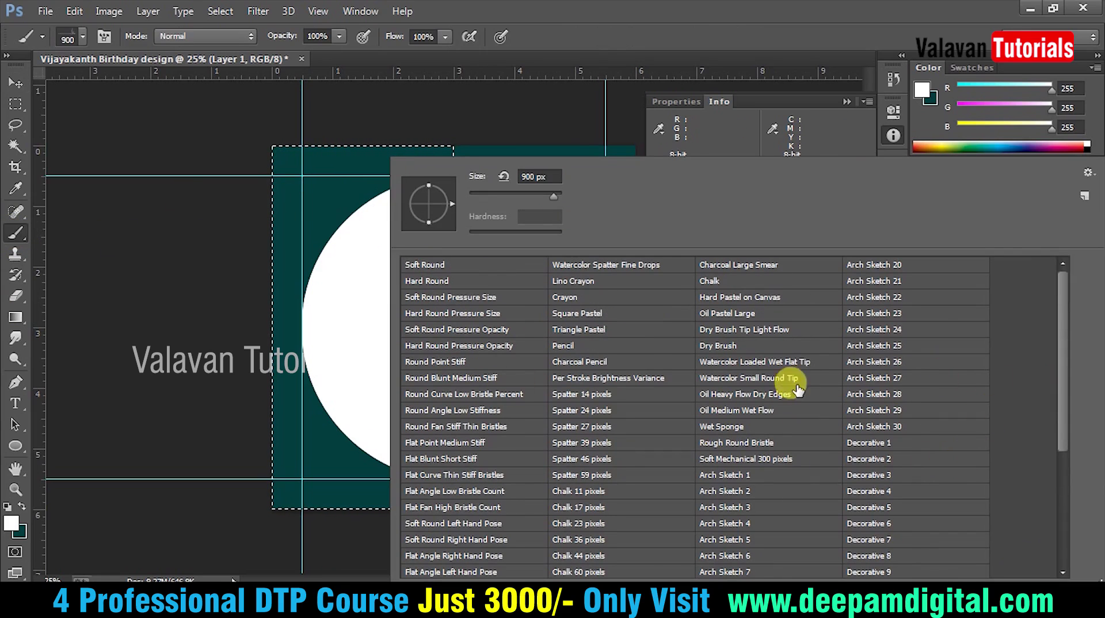
left_click(443, 265)
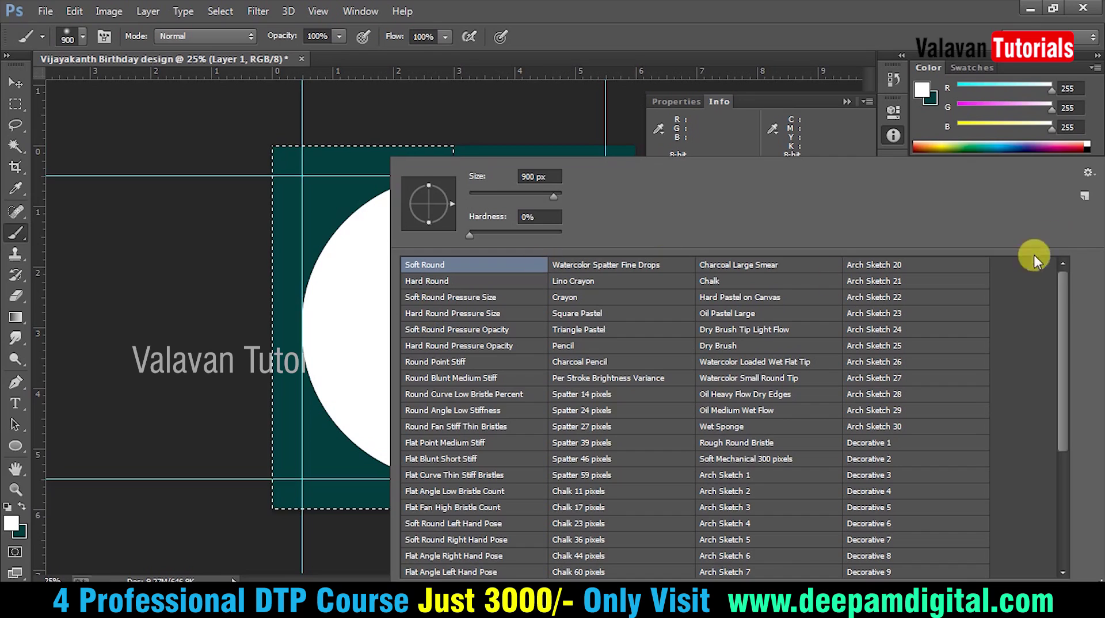
left_click(1083, 181)
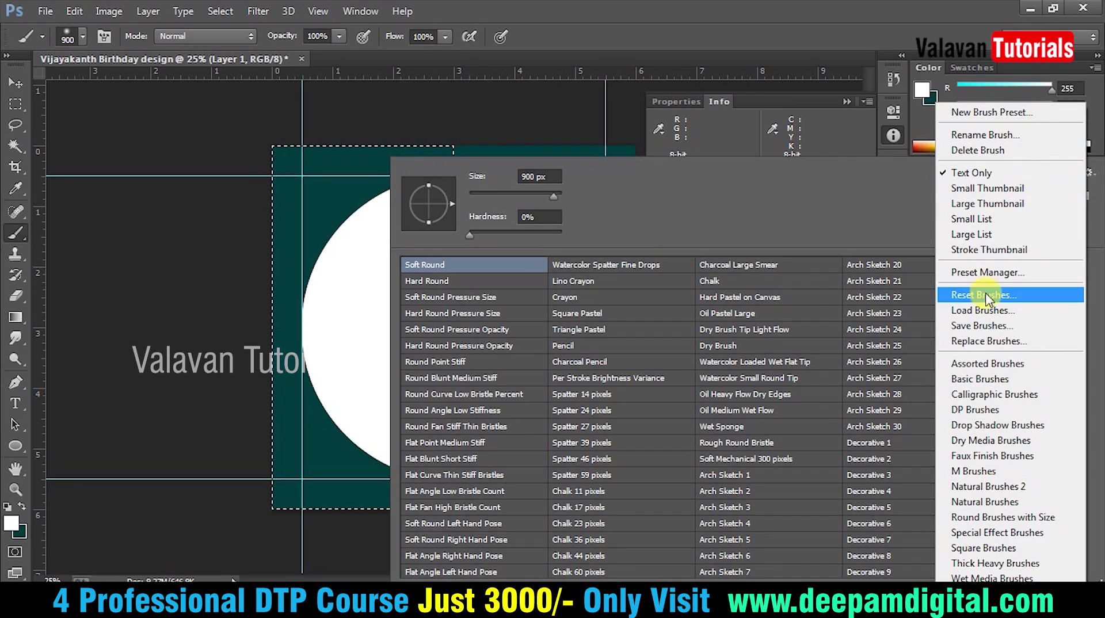
left_click(949, 297)
left_click(498, 240)
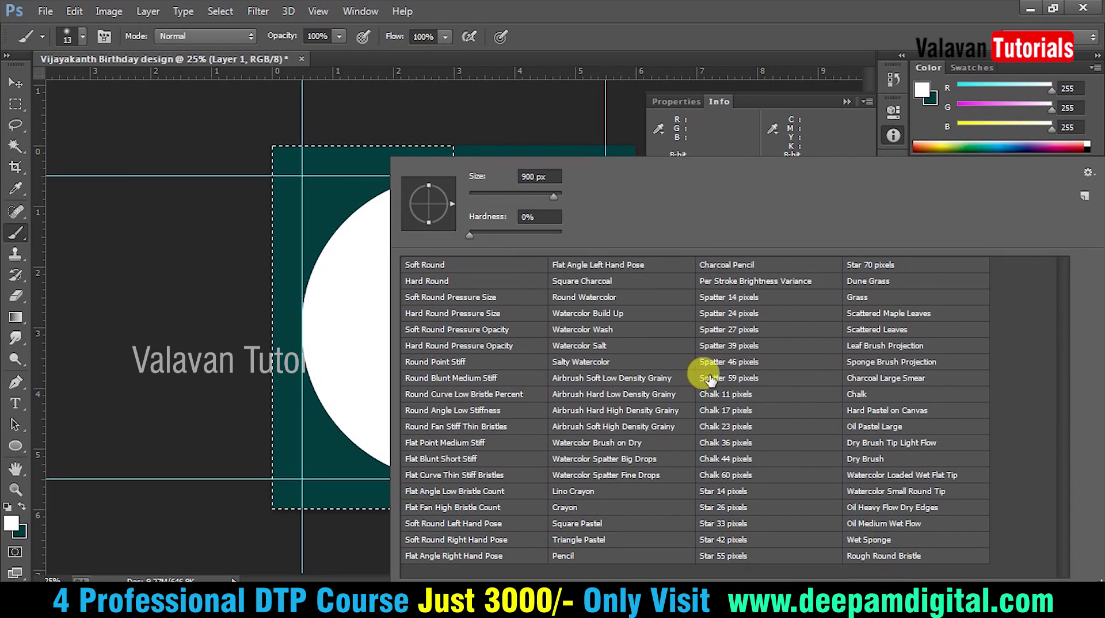
left_click(1088, 172)
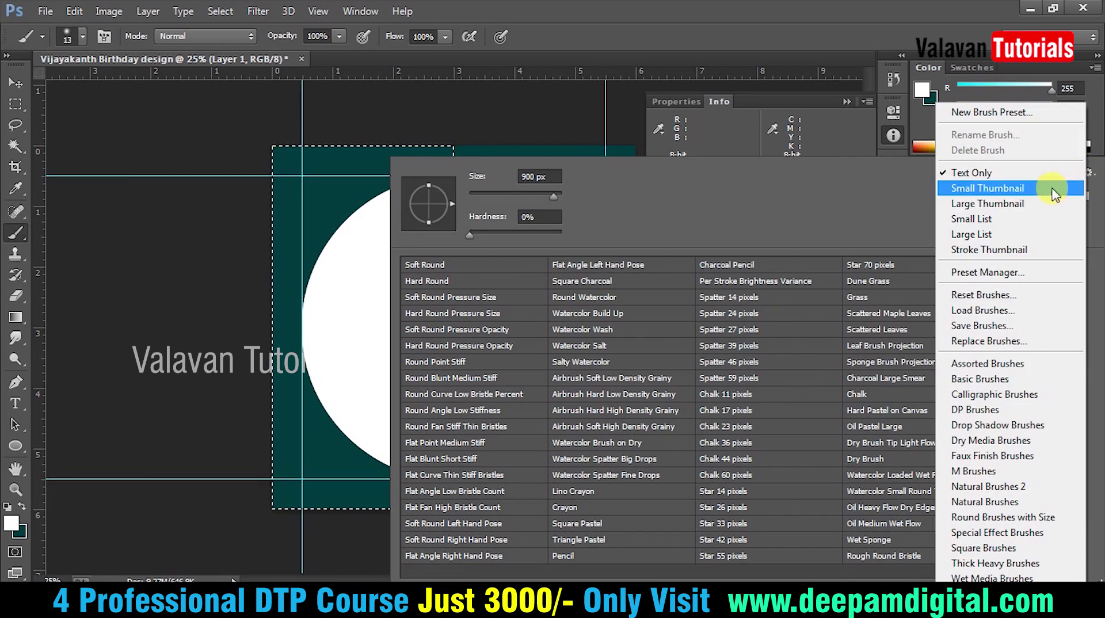
left_click(1010, 222)
left_click(432, 264)
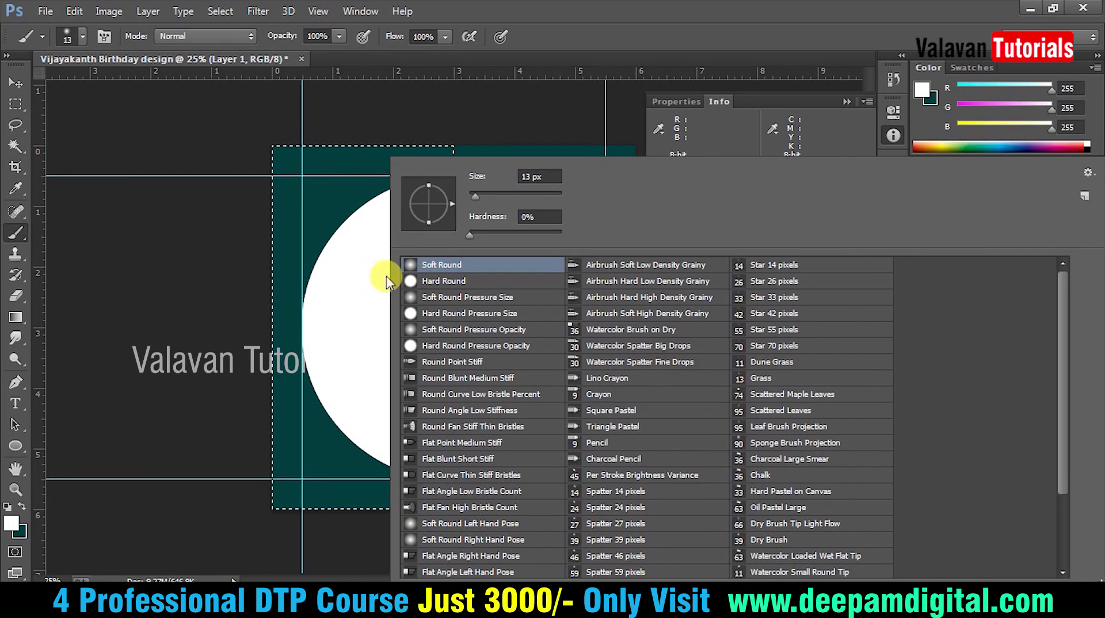
left_click(449, 58)
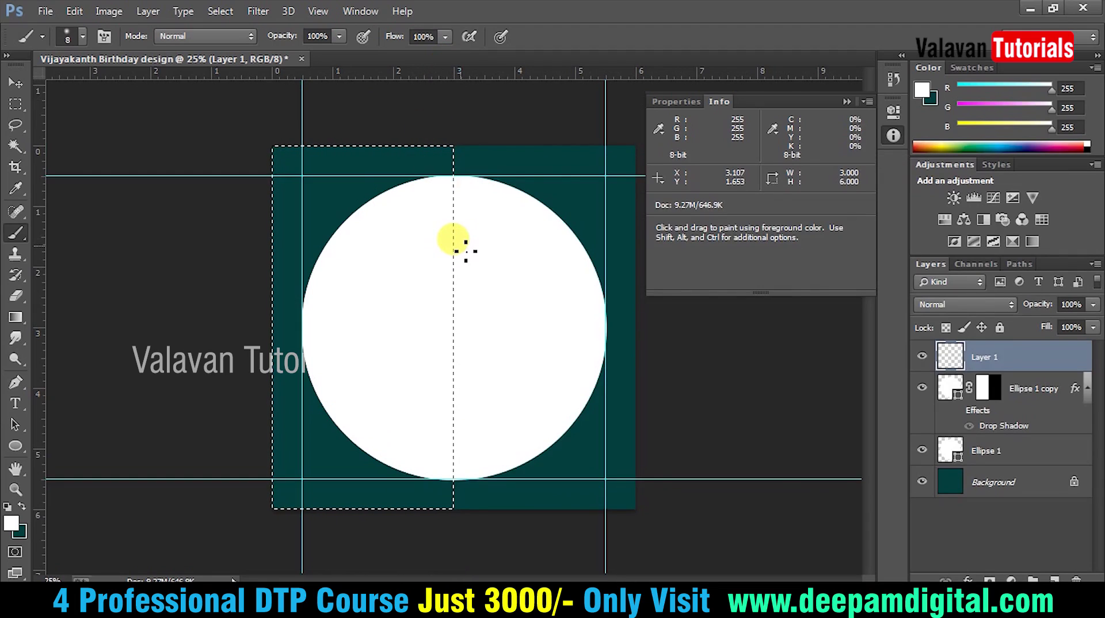
key("bracketright")
key("bracketright")
key("bracketright")
key("bracketright")
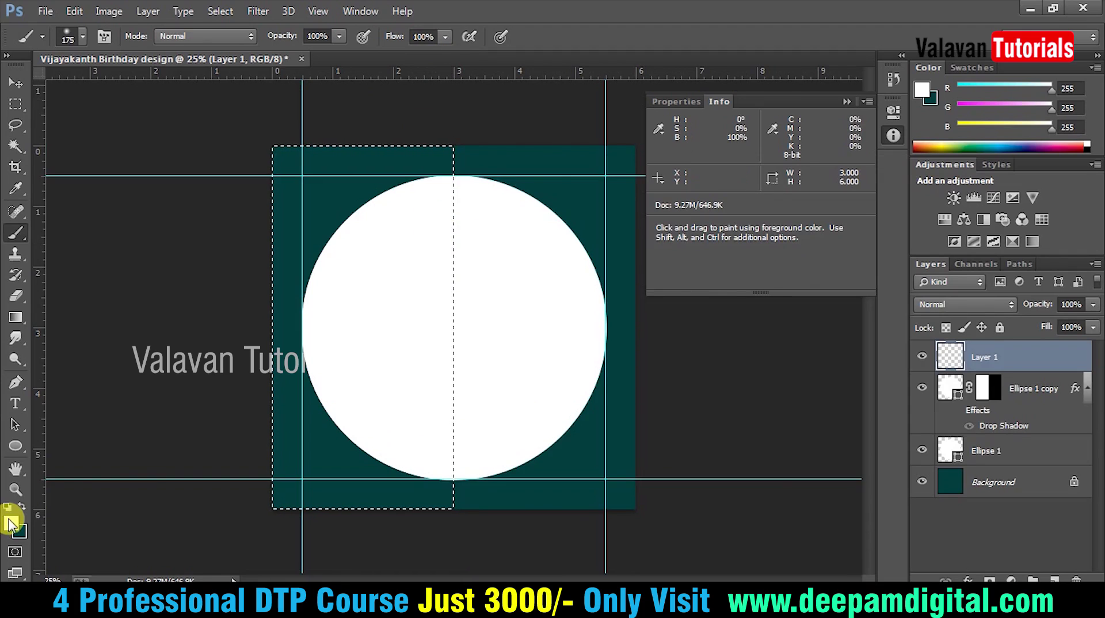
- Paint a dark grey 2b2b2b vertical stroke down the circle's centre with a size-300 brush
left_click(10, 524)
left_click_drag(339, 285, 346, 317)
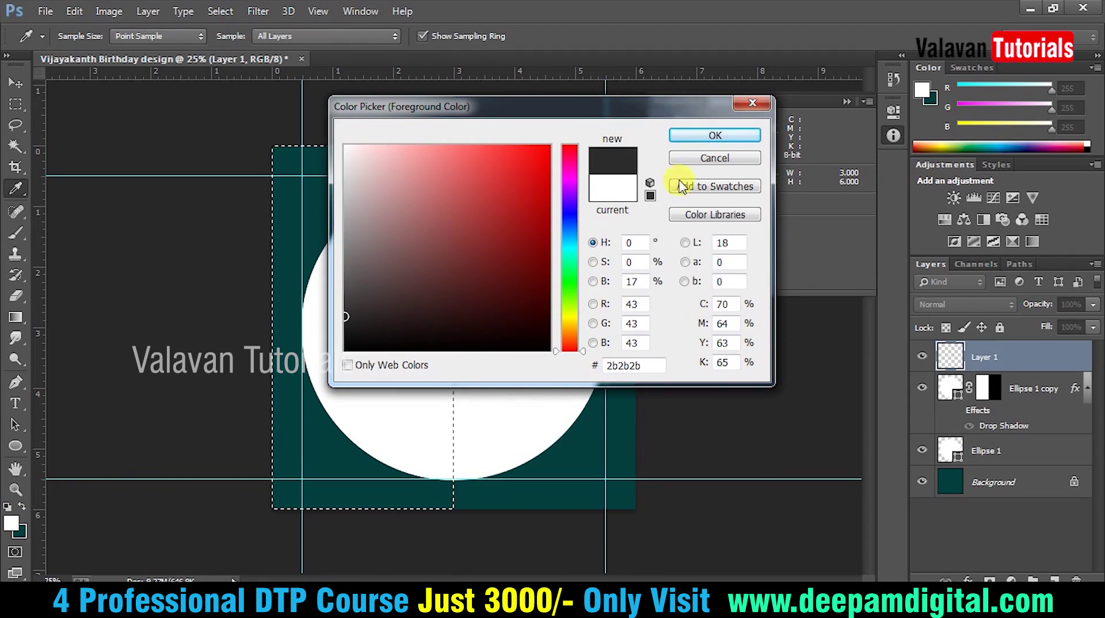
left_click(715, 136)
left_click_drag(451, 182, 430, 414)
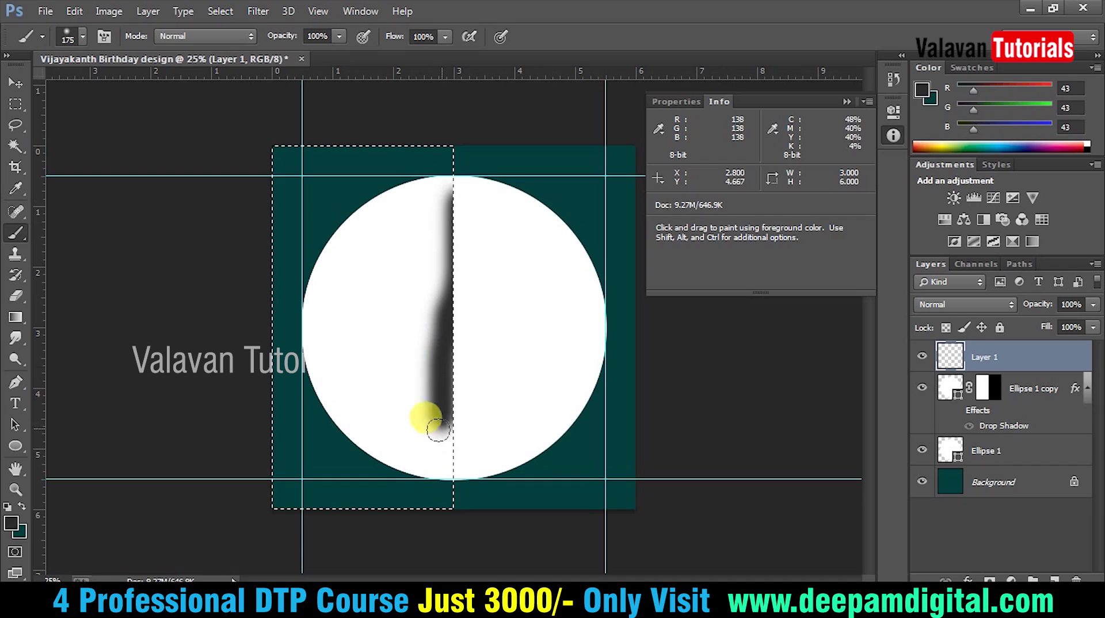
key("ctrl+z")
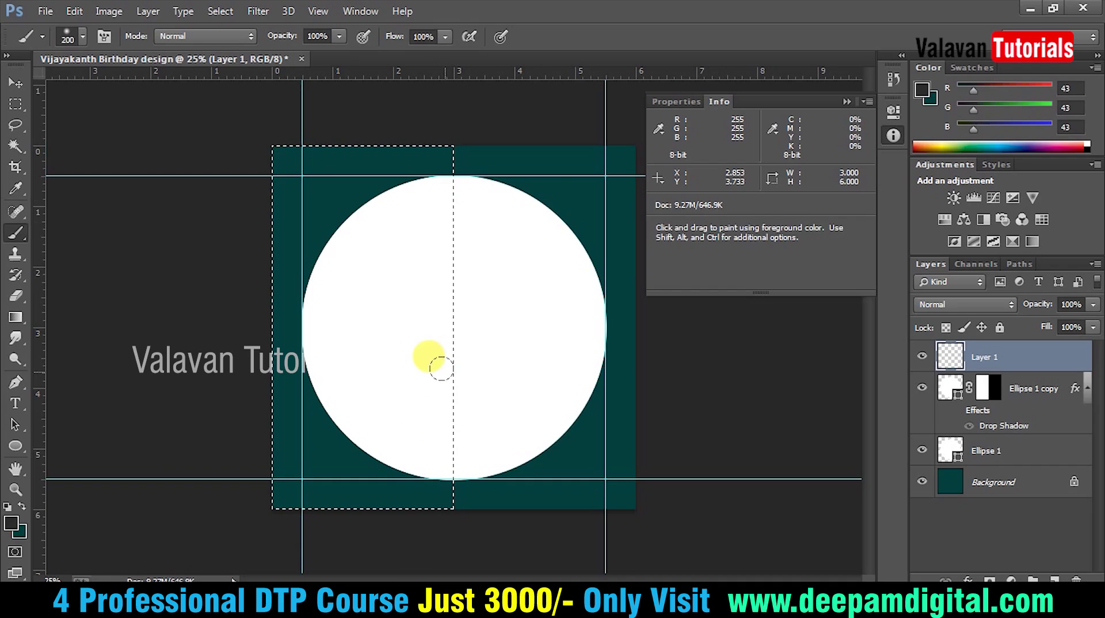
key("bracketright")
key("ctrl+d")
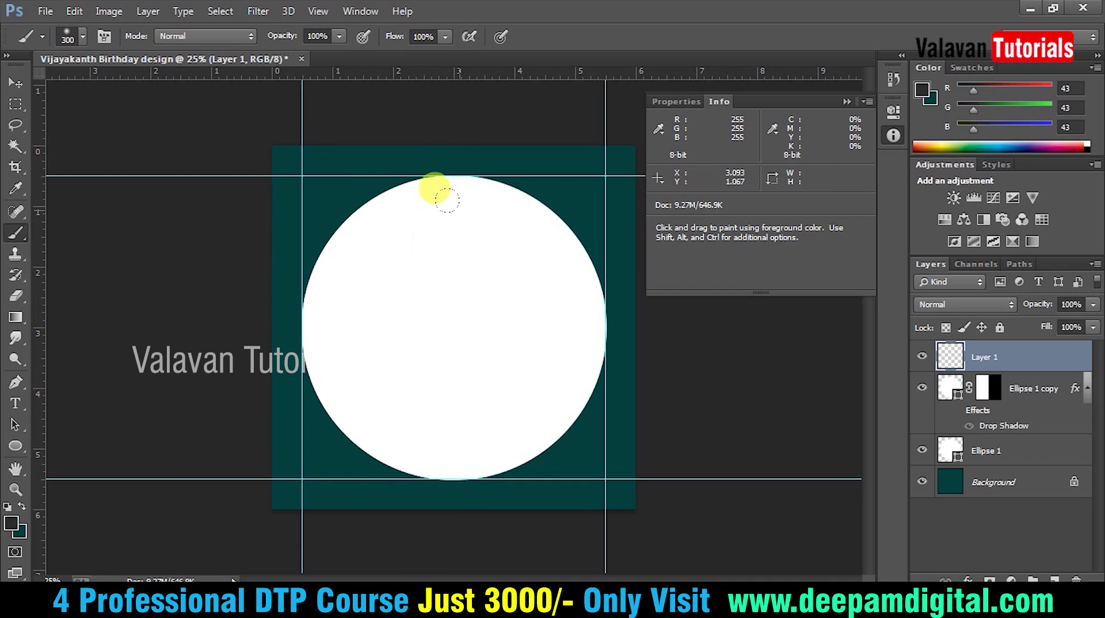
left_click_drag(447, 199, 454, 446)
- Move Layer 1 beneath Ellipse 1 copy and squeeze the stroke into a thin line
key("v")
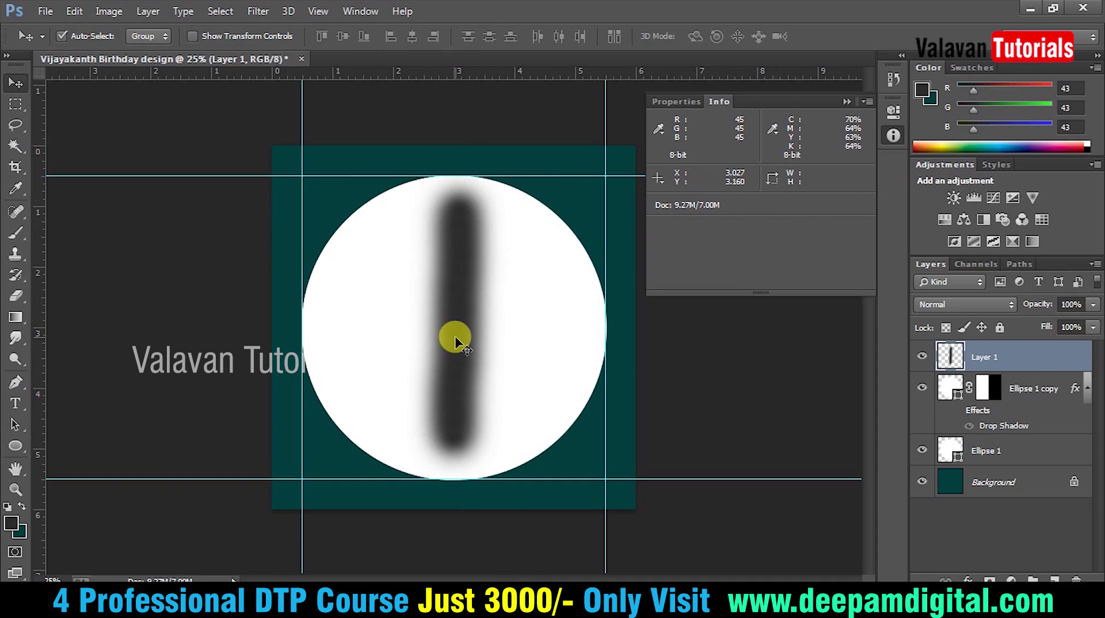
key("ctrl+bracketleft")
key("ctrl+t")
left_click(492, 278, "alt")
left_click_drag(508, 324, 455, 326)
key("Return")
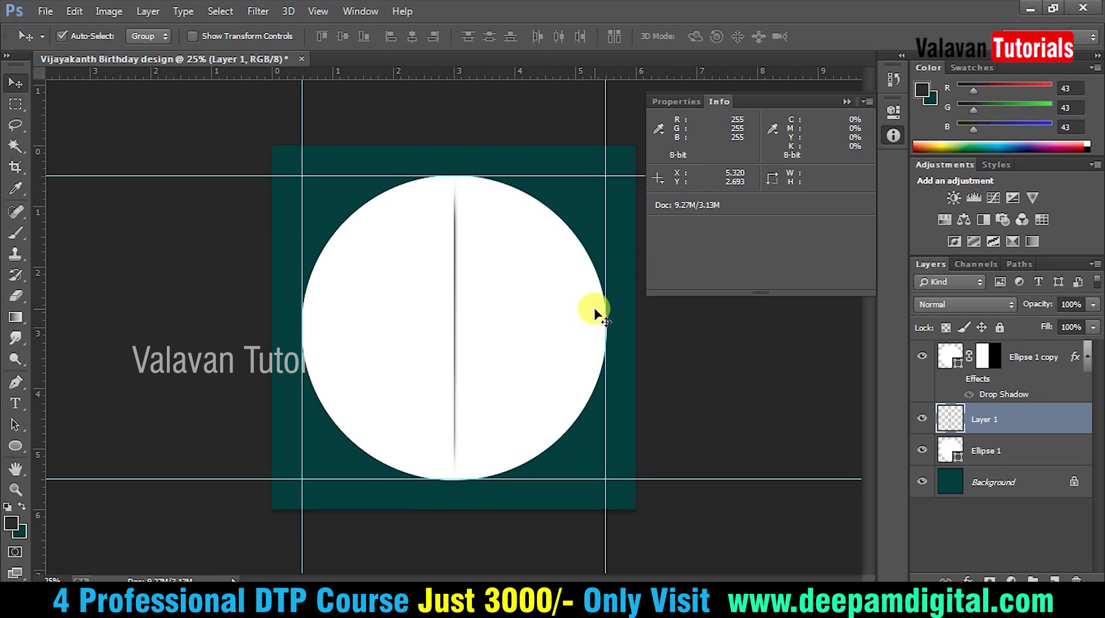
- Zoom in to 37.1% and erase the shadow line's middle with a size-500 eraser
key("z")
left_click(582, 412)
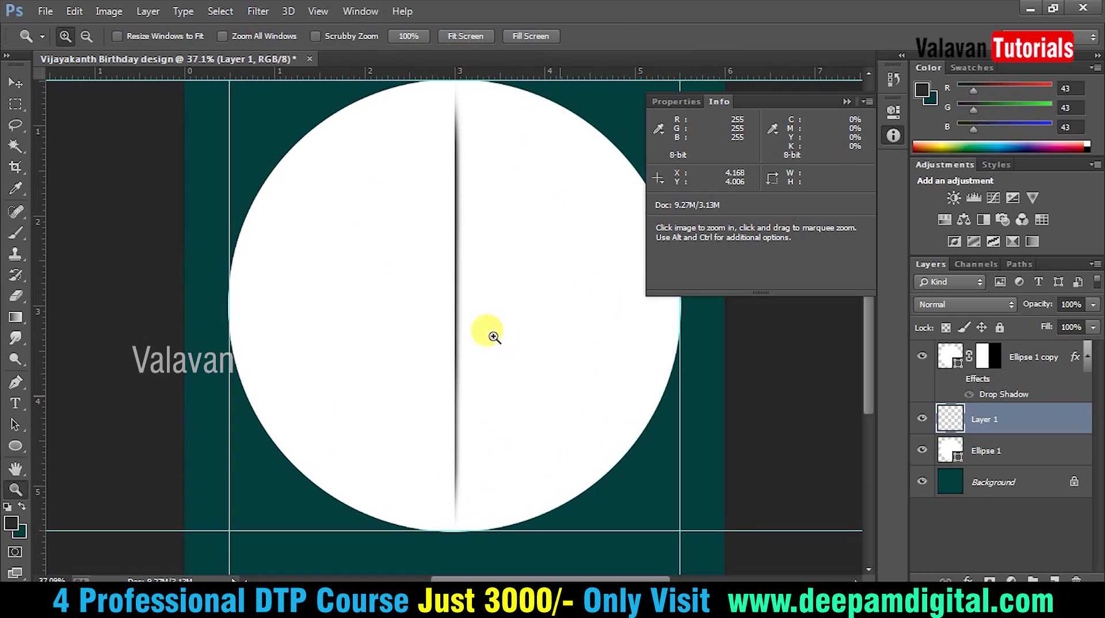
key("e")
key("bracketright")
key("bracketright")
key("bracketright")
left_click(442, 236)
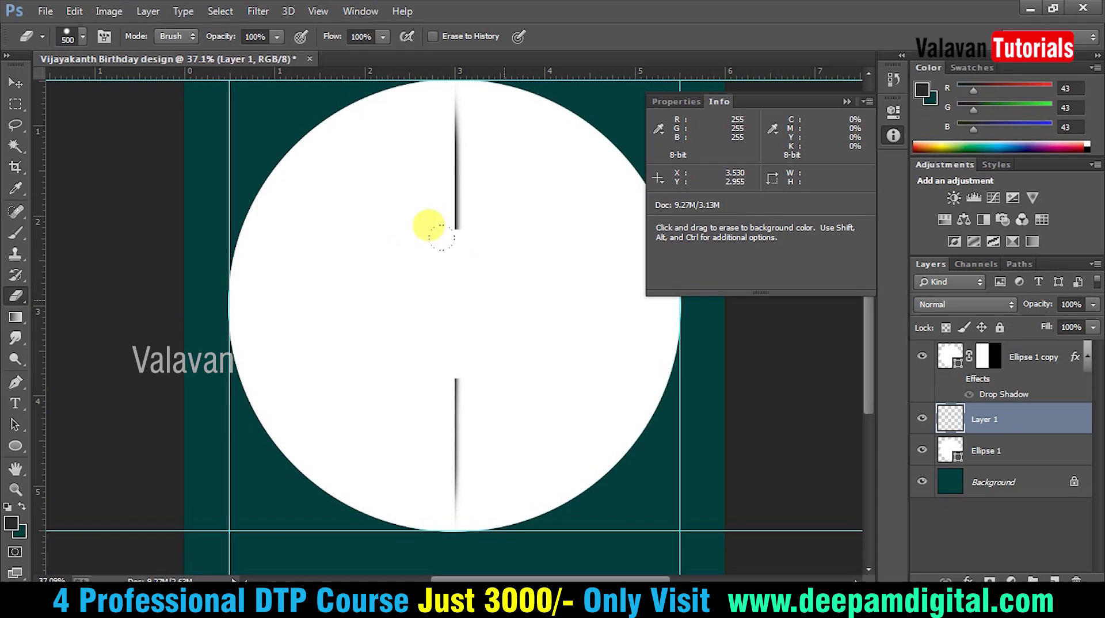
- Choose a different soft eraser brush tip and hide all panels
right_click(460, 287)
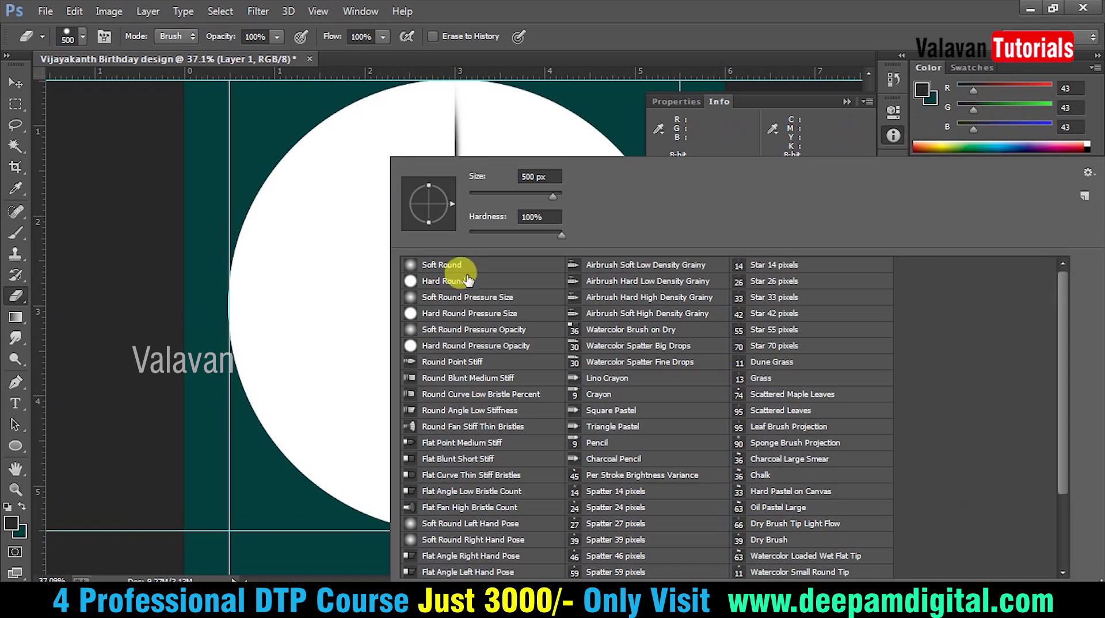
double_click(440, 315)
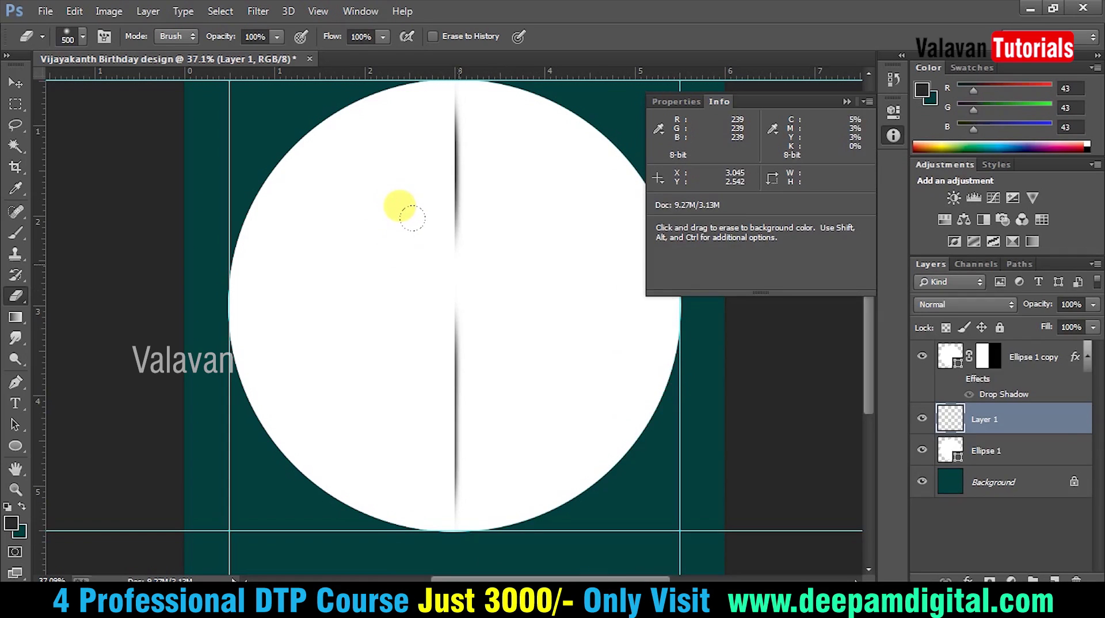
key("Tab")
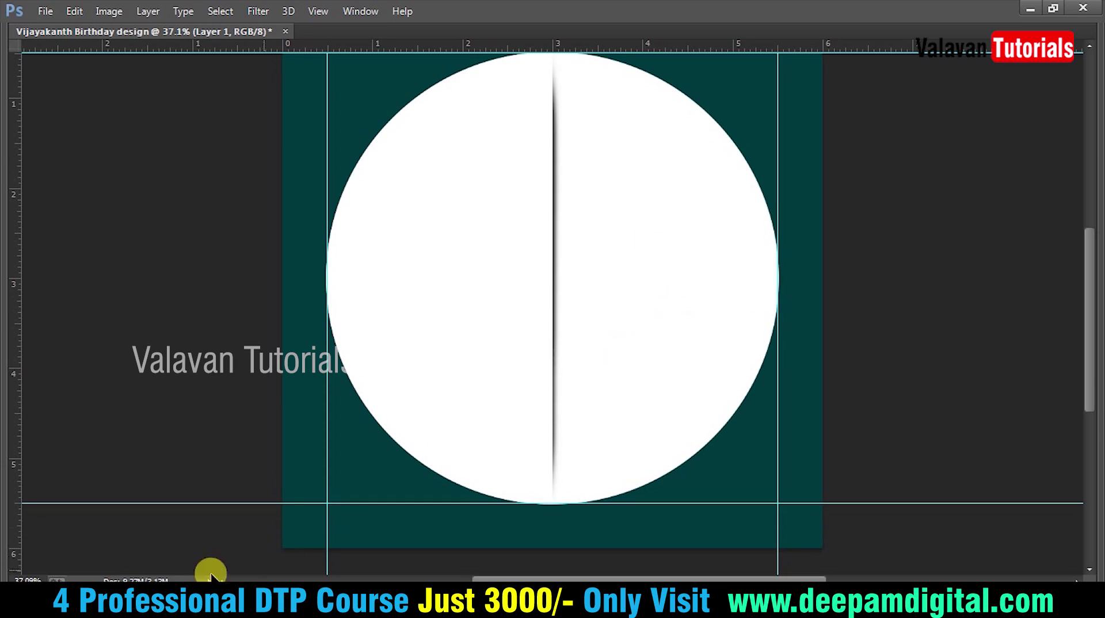
left_click(210, 572)
- Drag the 5 vijikanth (4) and (16) portrait files from Downloads onto Photoshop
left_click(316, 440)
left_click(224, 408, "ctrl")
mouse_move(241, 414)
left_mouse_down()
mouse_move(485, 221)
mouse_move(503, 100)
mouse_move(503, 140)
left_mouse_up()
left_click(42, 12)
- Open 5 vijikanth (4).png from Downloads and drag its layer into the birthday design
left_click(57, 46)
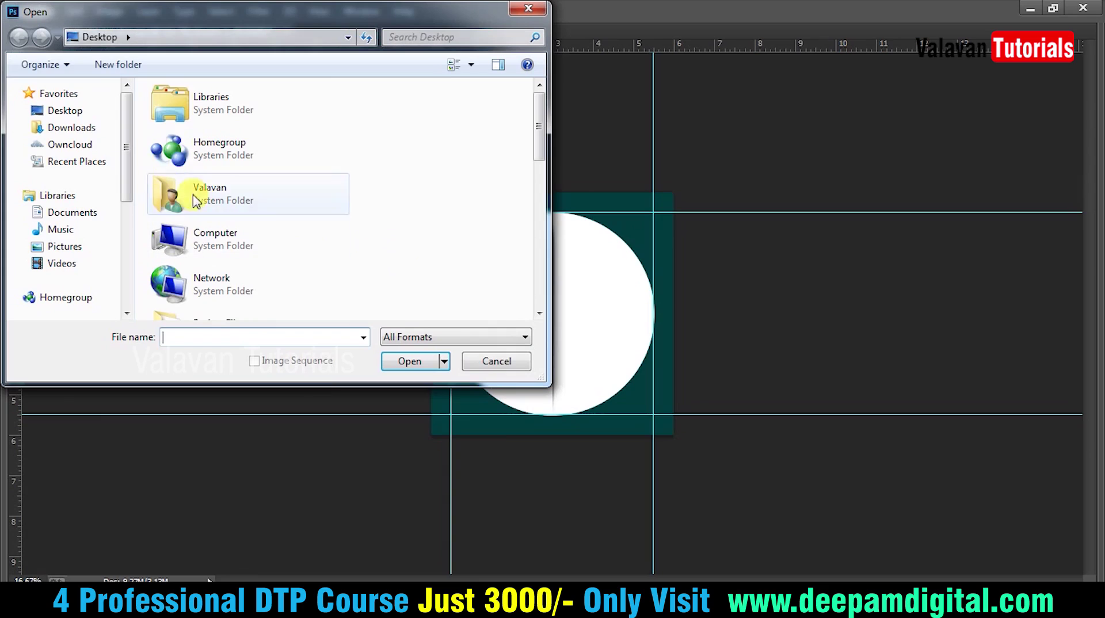
left_click(70, 128)
left_click(391, 147)
left_click(431, 360)
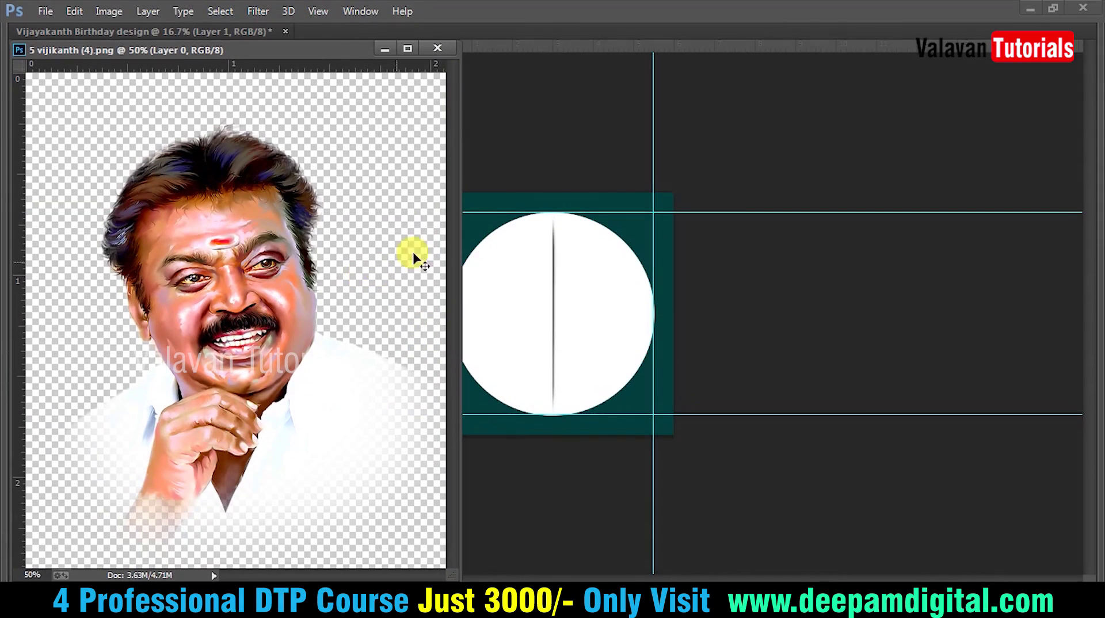
left_click_drag(254, 265, 242, 237)
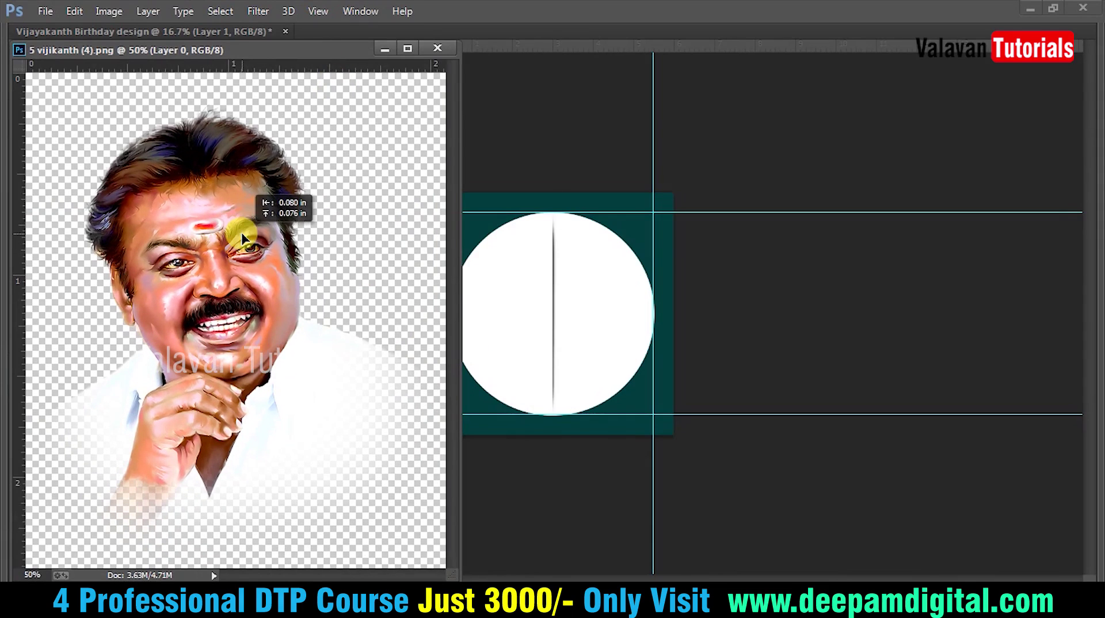
key("ctrl+z")
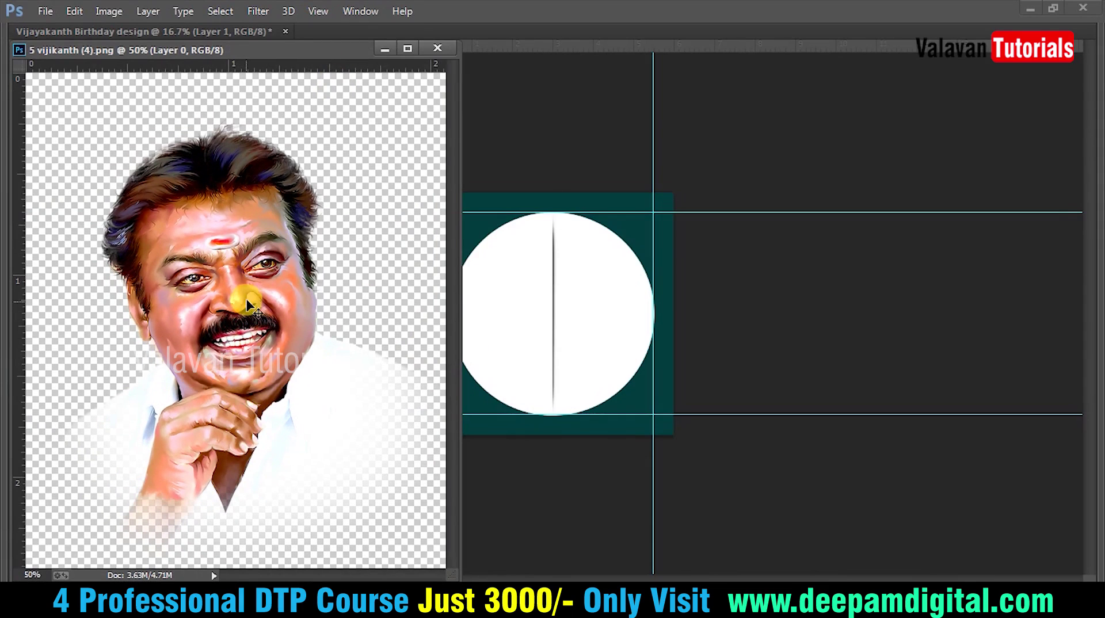
left_click_drag(236, 269, 521, 330)
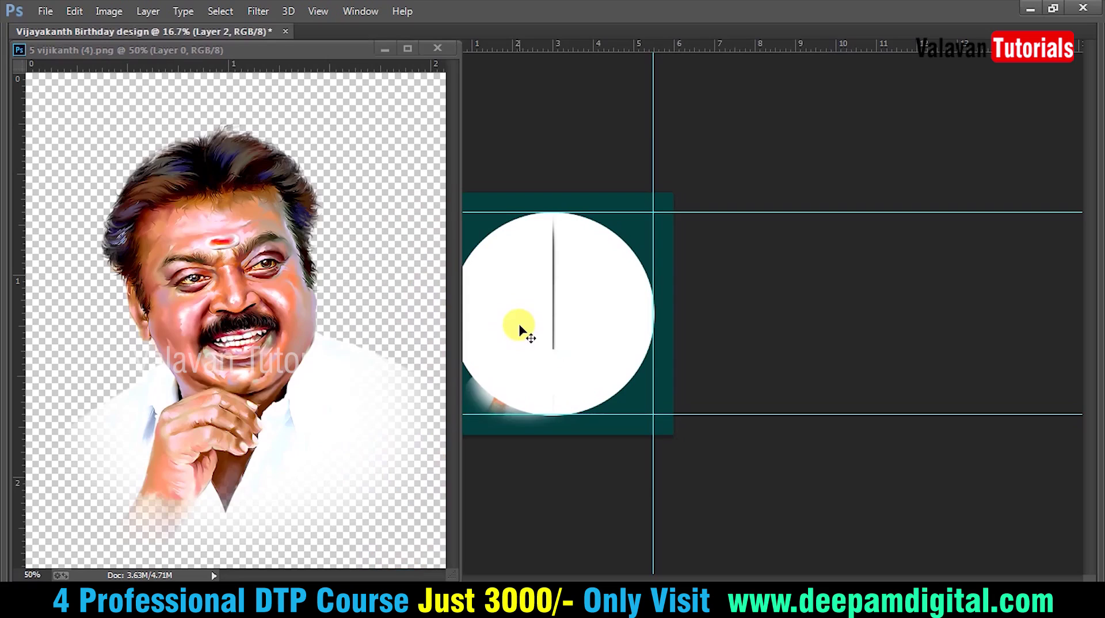
- Move Layer 2 to the top of the stack, close the portrait window, and place the portrait over the circle
key("Tab")
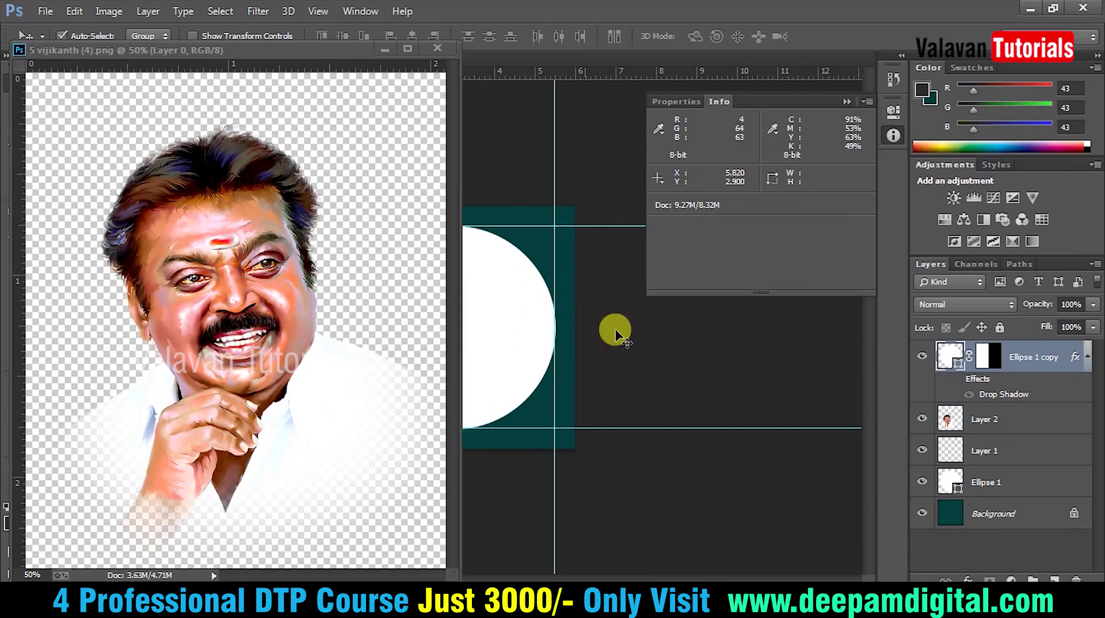
left_click_drag(974, 422, 1004, 348)
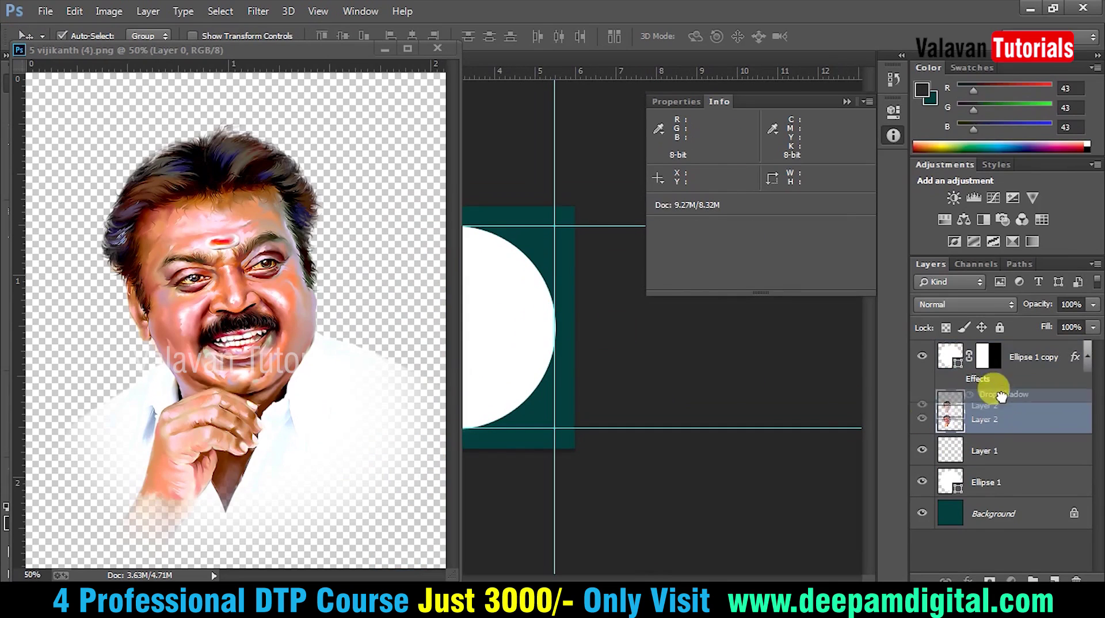
key("Tab")
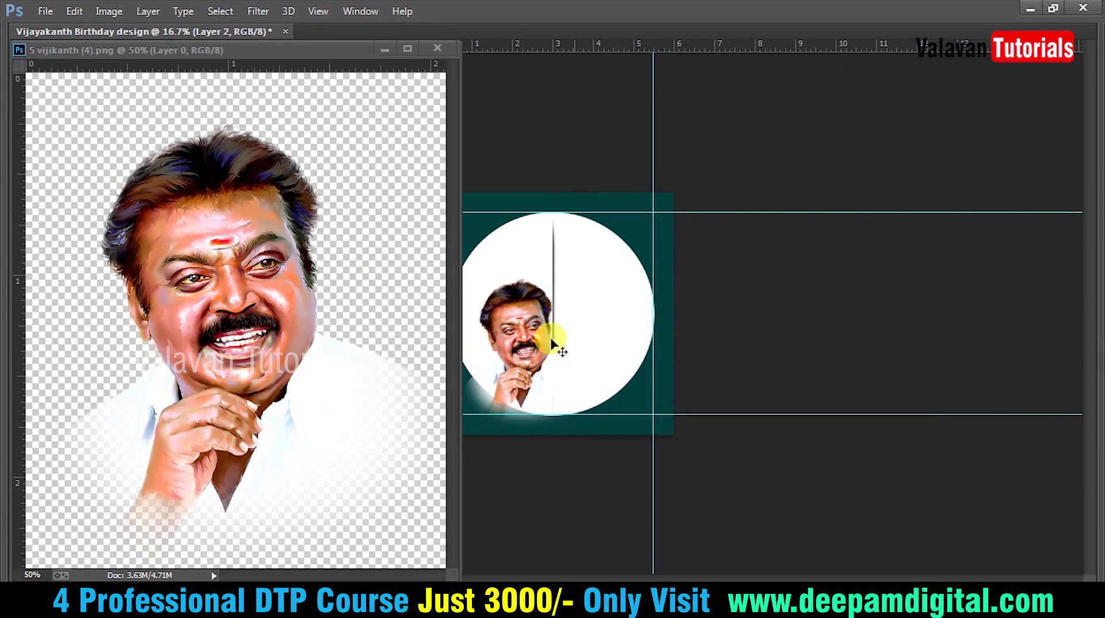
left_click(437, 48)
mouse_move(535, 315)
left_mouse_down()
mouse_move(516, 289)
mouse_move(496, 295)
left_mouse_up()
left_click(518, 370)
- Enlarge the portrait to about 3.85 × 4.41 inches and position it in the disc's left half
key("ctrl+t")
left_click_drag(616, 180, 667, 133)
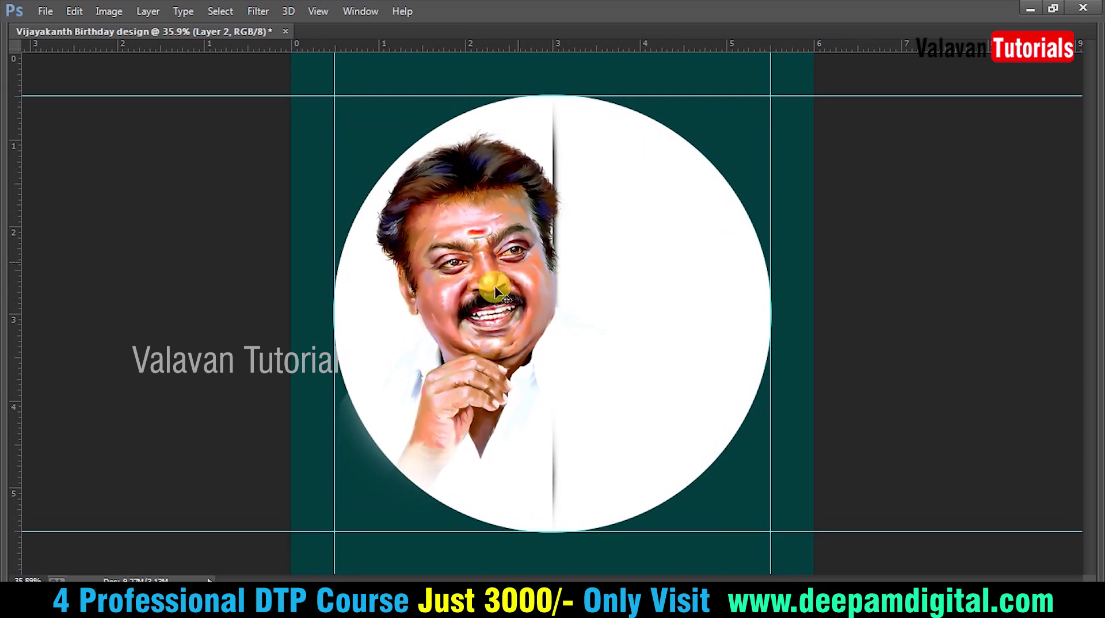
left_click_drag(482, 273, 482, 292)
left_click_drag(664, 148, 662, 136)
key("Return")
mouse_move(486, 280)
left_mouse_down()
mouse_move(488, 269)
mouse_move(646, 270)
left_mouse_up()
key("ctrl+z")
left_click_drag(504, 258, 510, 261)
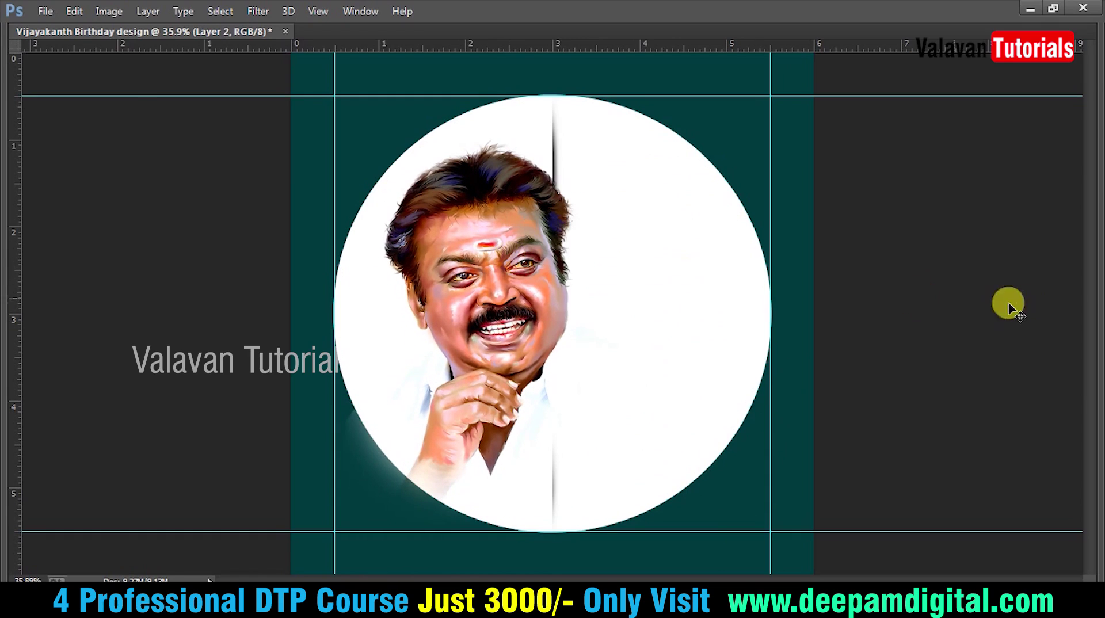
key("Tab")
- Clip the portrait to the half-circle shape and realign the white half with the centre line
right_click(1020, 357)
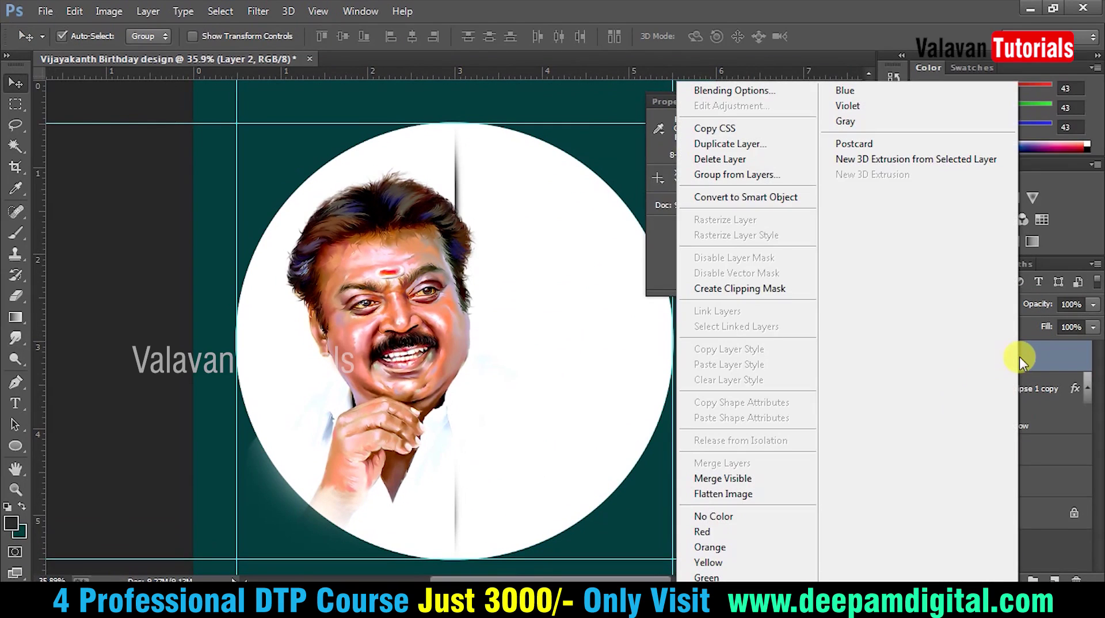
left_click(772, 296)
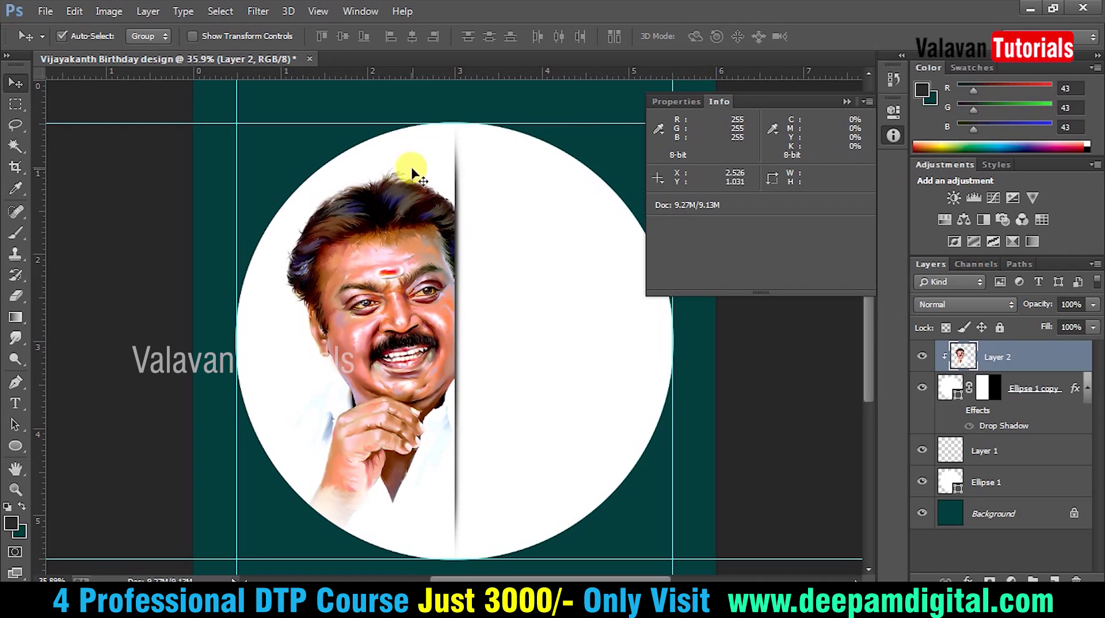
left_click_drag(410, 166, 511, 168)
left_click_drag(444, 258, 359, 311)
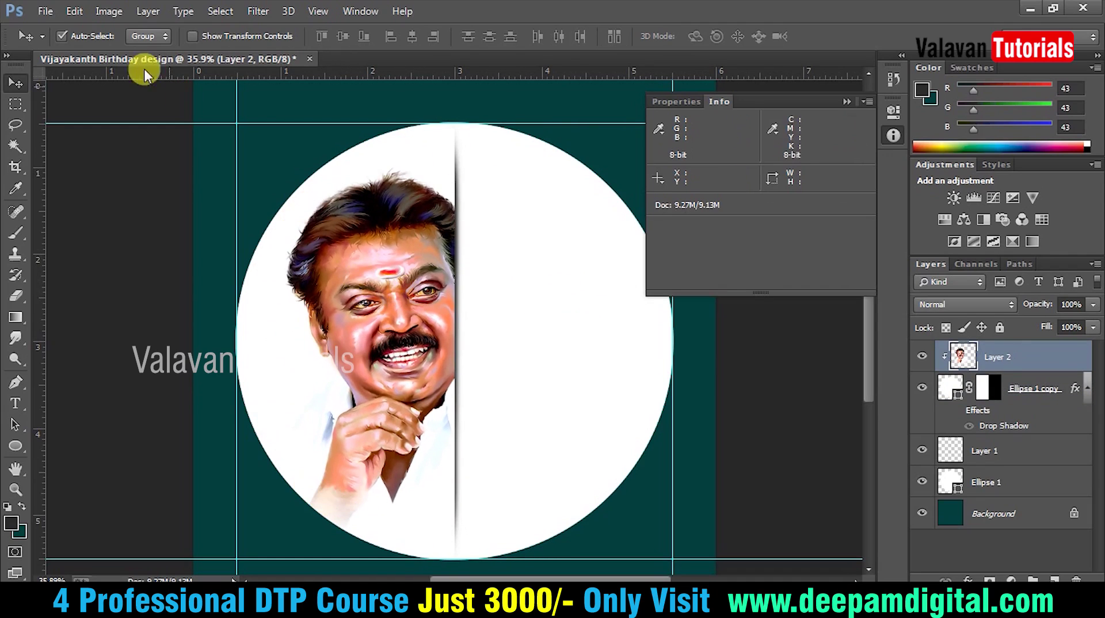
left_click(80, 16)
mouse_move(134, 149)
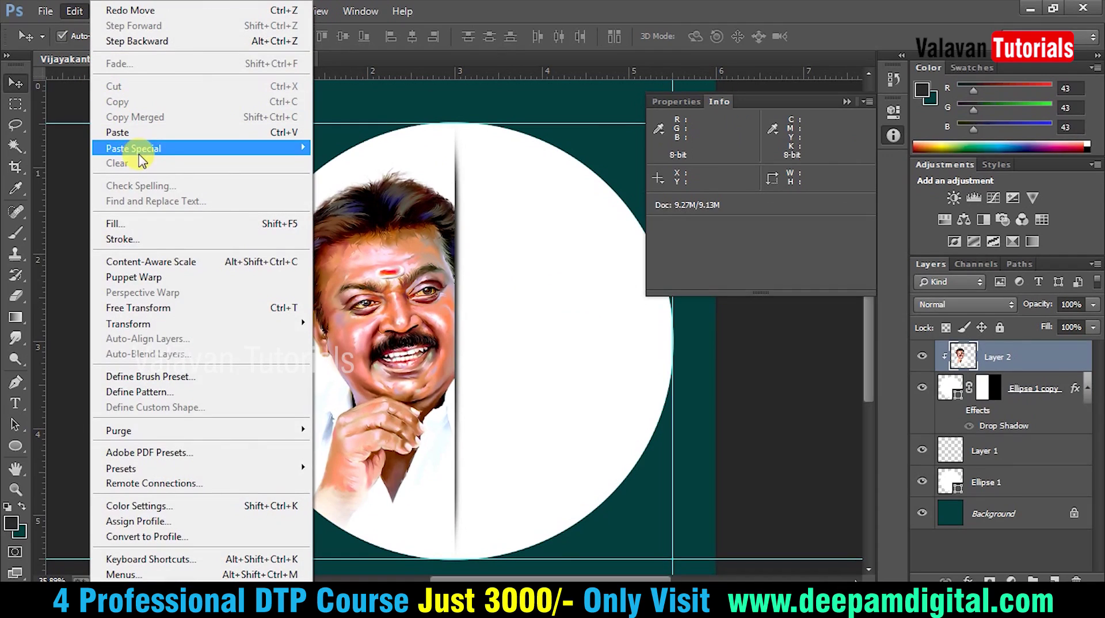
left_click(371, 277)
left_click_drag(380, 302, 403, 286)
- Scale the portrait to about 110% and nudge it down and left into place
key("ctrl+t")
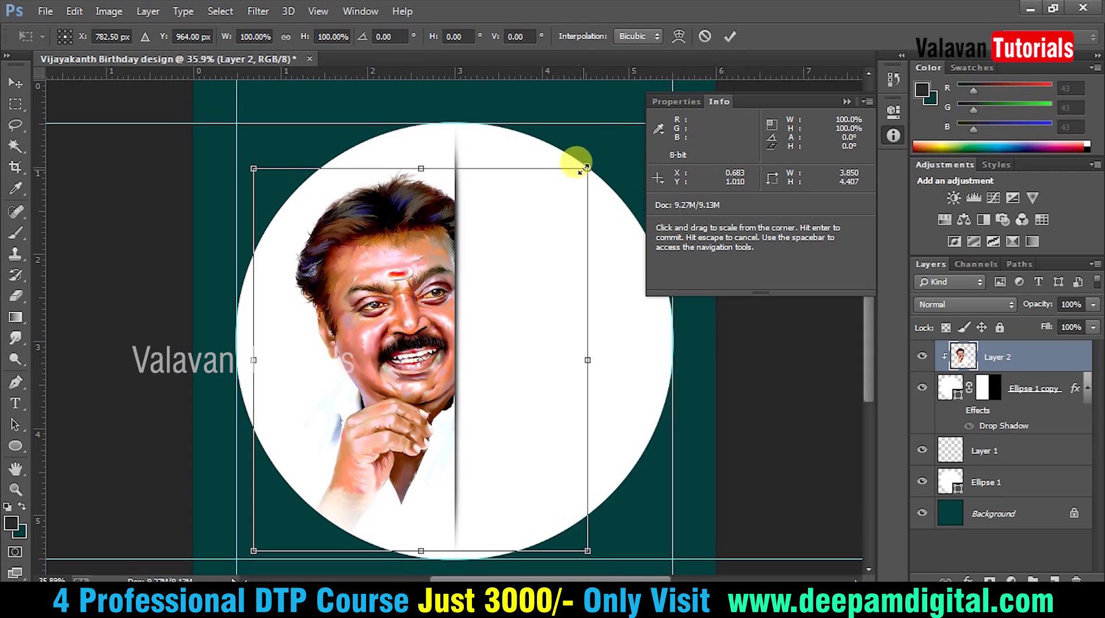
left_click_drag(575, 160, 606, 150)
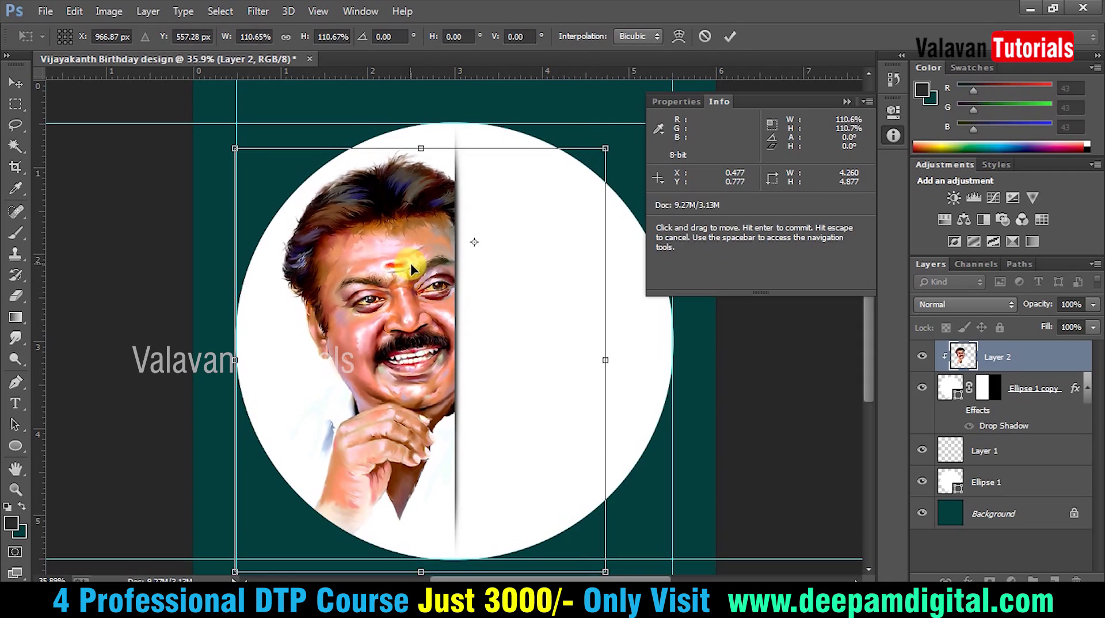
left_click_drag(417, 264, 407, 273)
key("Return")
left_click_drag(388, 313, 397, 313)
- Zoom in to 40.3% and select the Ellipse 1 layer from the canvas
key("Tab")
left_click_drag(838, 511, 222, 42)
right_click(617, 212)
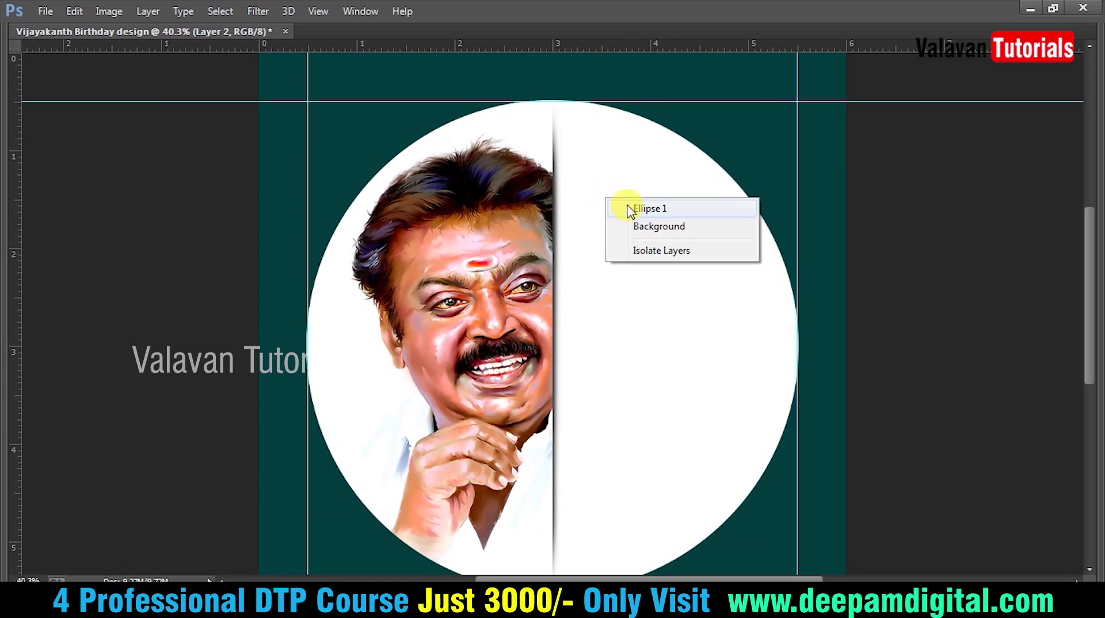
left_click(657, 209)
key("Tab")
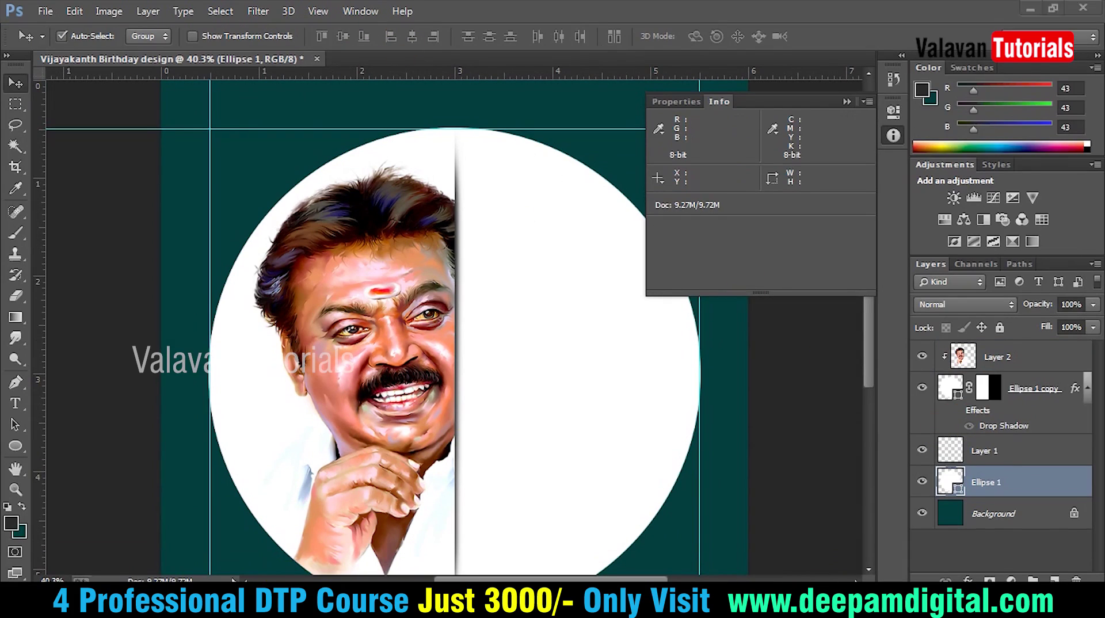
key("alt+Tab")
- Search Google Images for 'stone background'
scroll(247, 167, "up", 5)
scroll(200, 109, "up", 4)
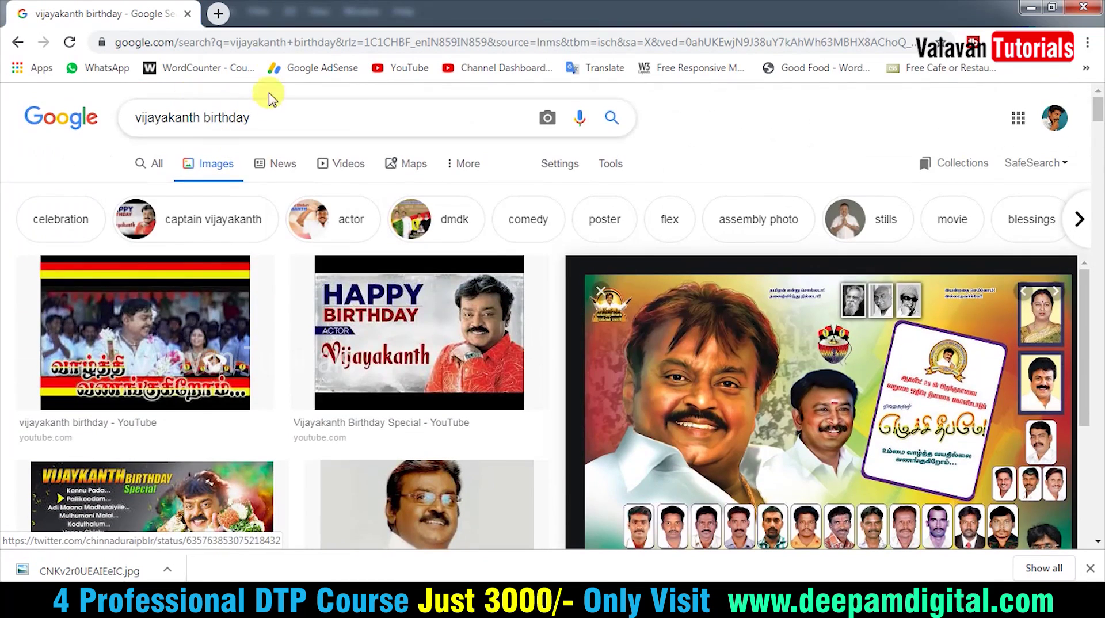
triple_click(271, 117)
type("te")
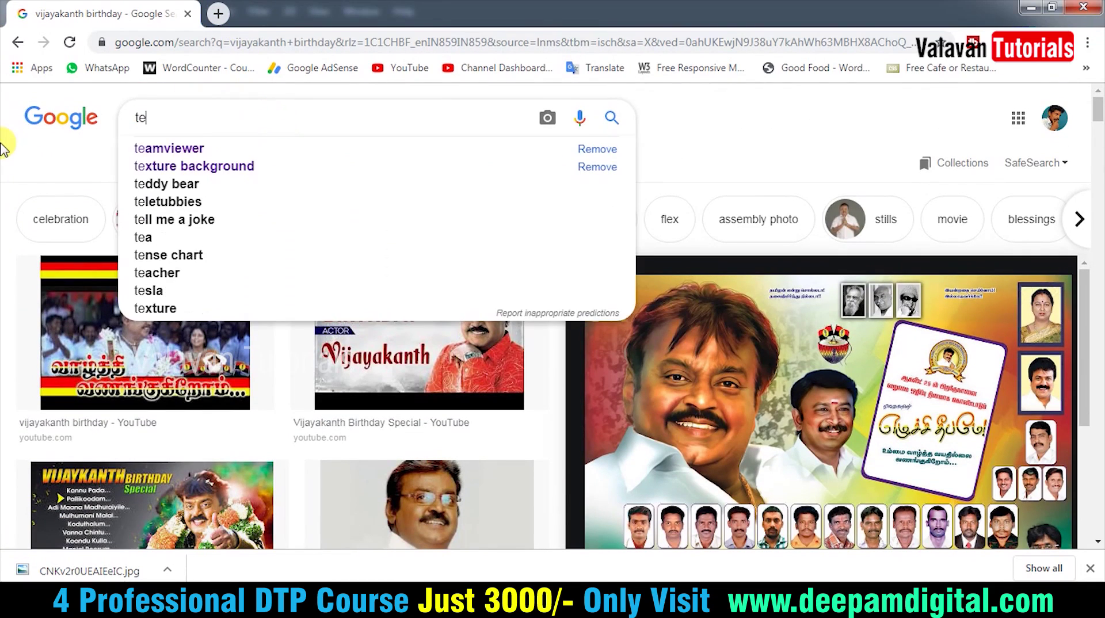
key("BackSpace")
key("BackSpace")
type("stone background")
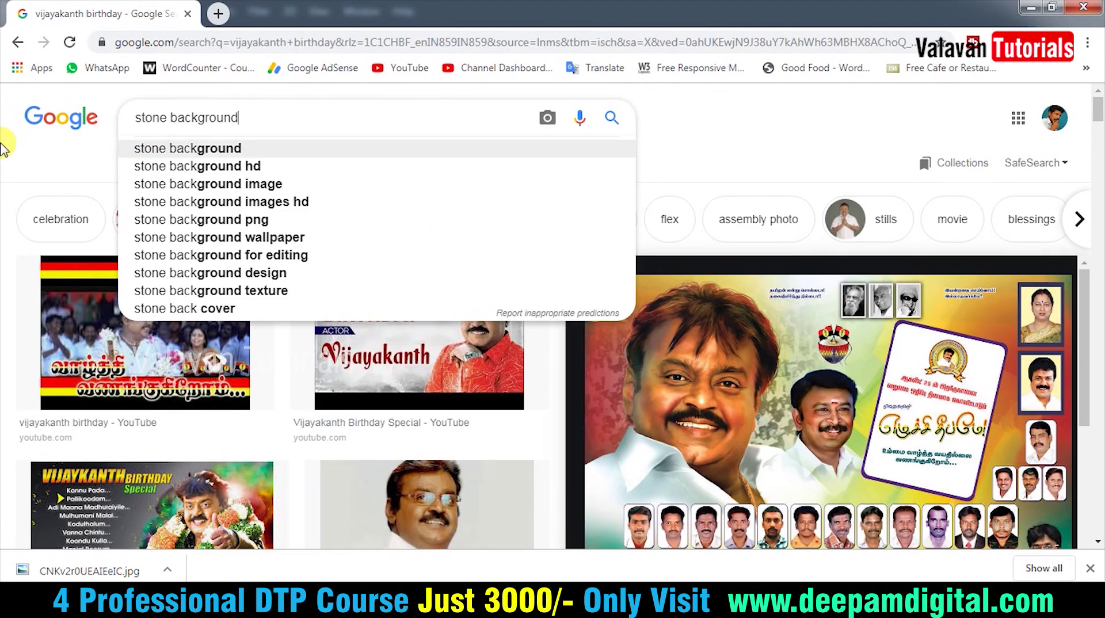
key("Return")
- Open the Pixabay Wall Stone Background result and copy the image
scroll(537, 325, "down", 1)
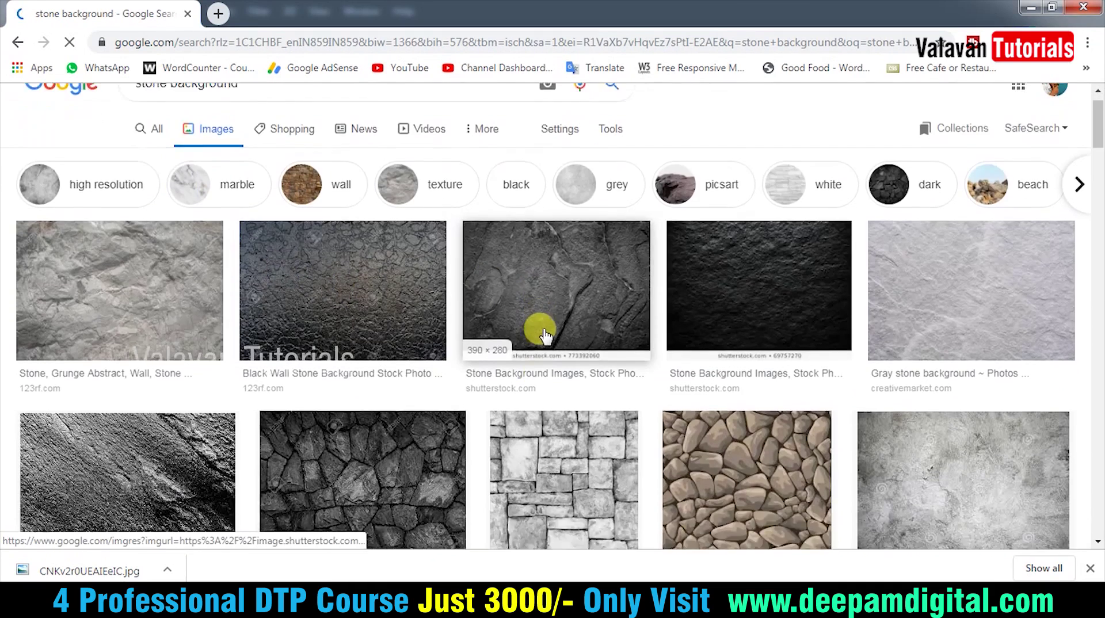
scroll(554, 339, "down", 3)
scroll(554, 339, "down", 5)
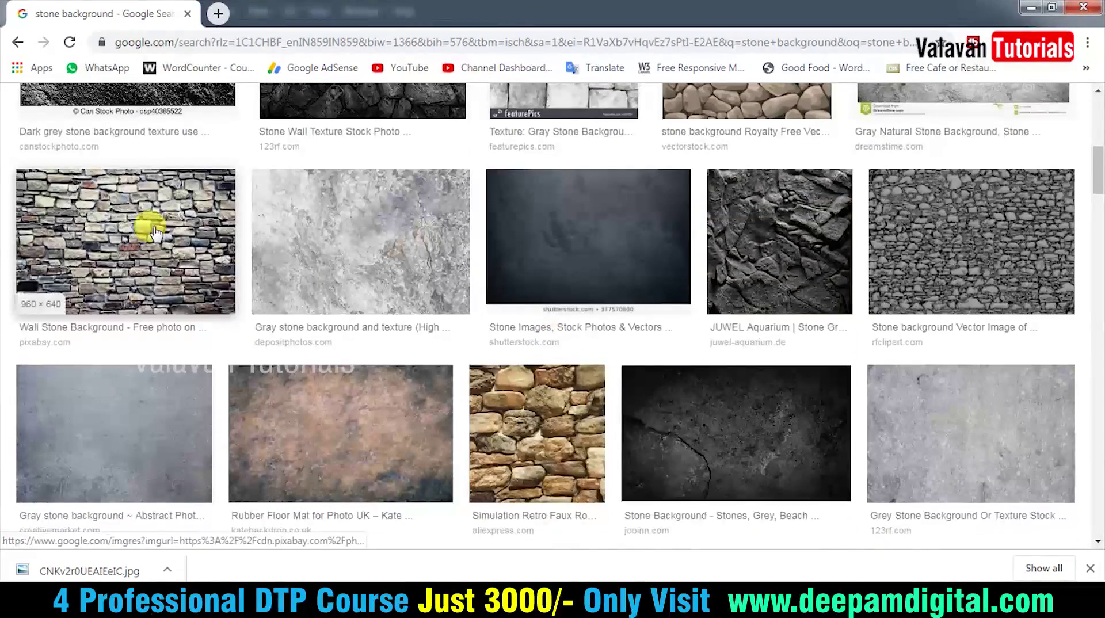
left_click(166, 231)
mouse_move(935, 254)
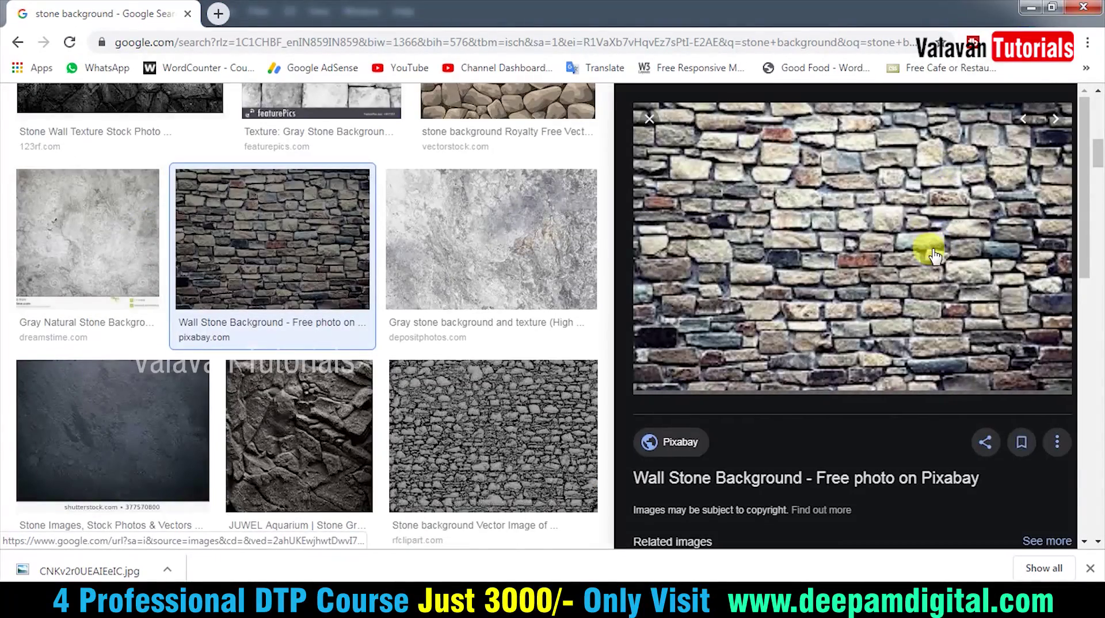
right_click(851, 218)
left_click(891, 379)
key("alt+Tab")
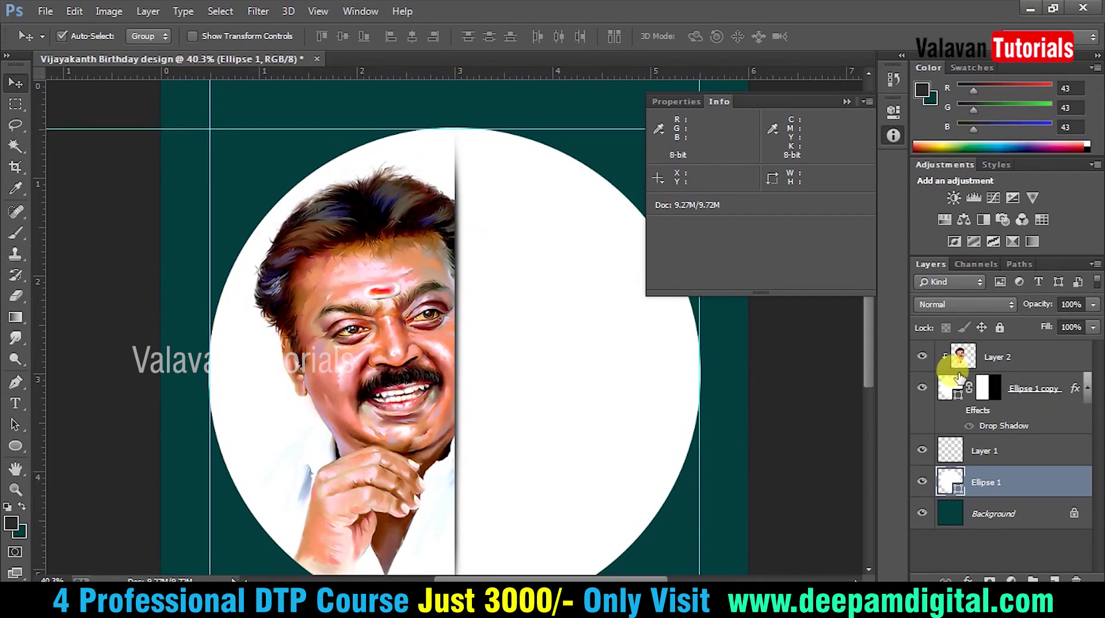
- Paste the stone wall image as Layer 3 and move it beneath the portrait layer
left_click(993, 358)
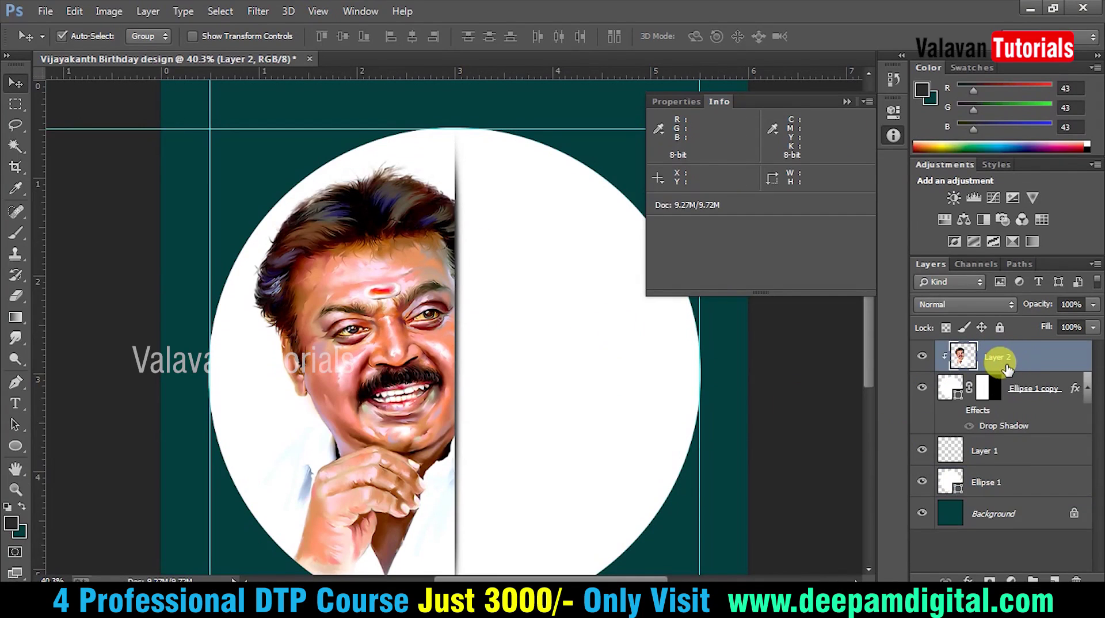
key("ctrl+v")
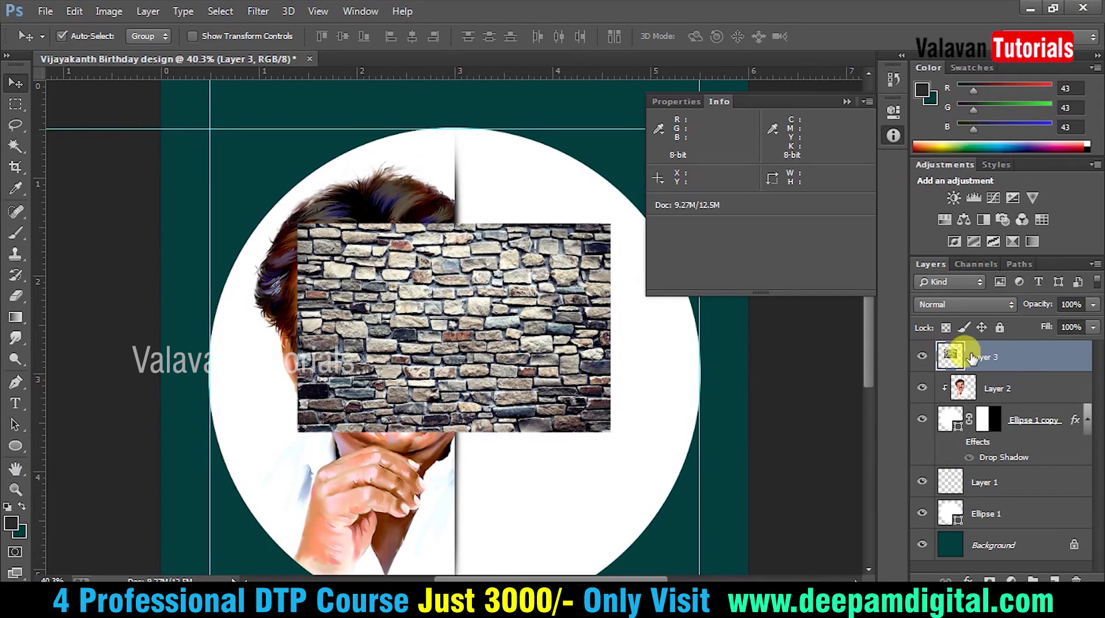
right_click(988, 358)
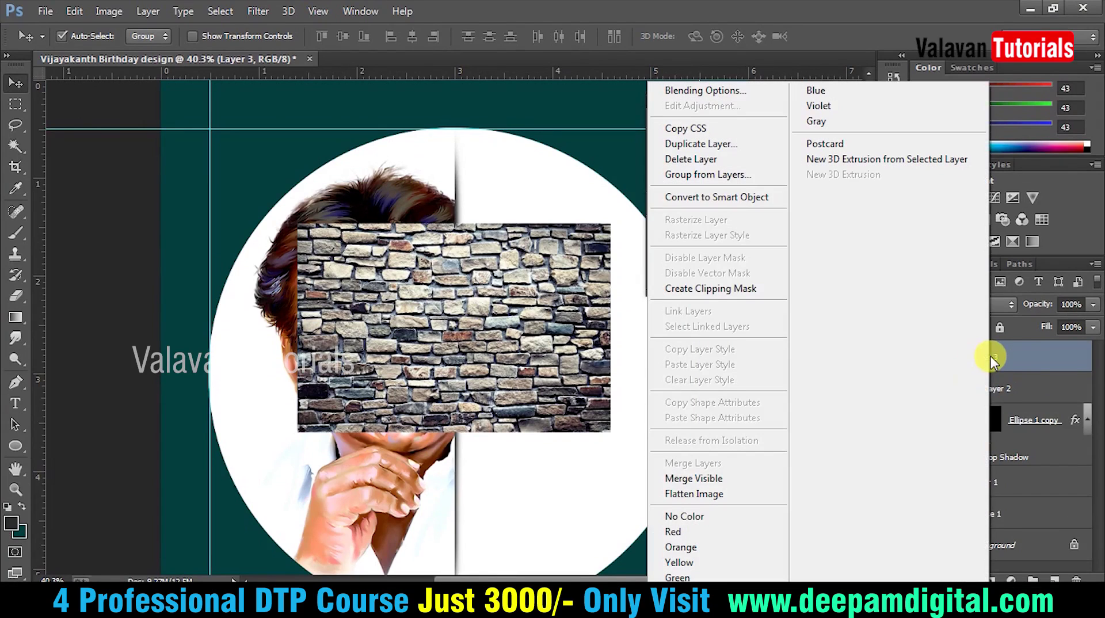
left_click(734, 288)
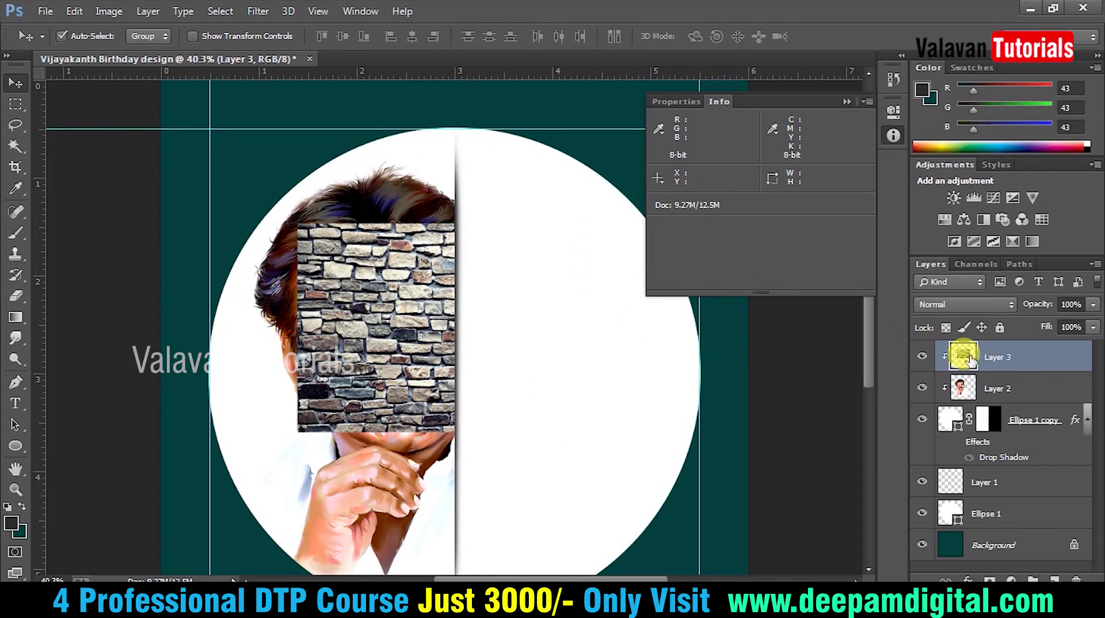
left_click(998, 373, "alt")
left_click_drag(988, 358, 1002, 393)
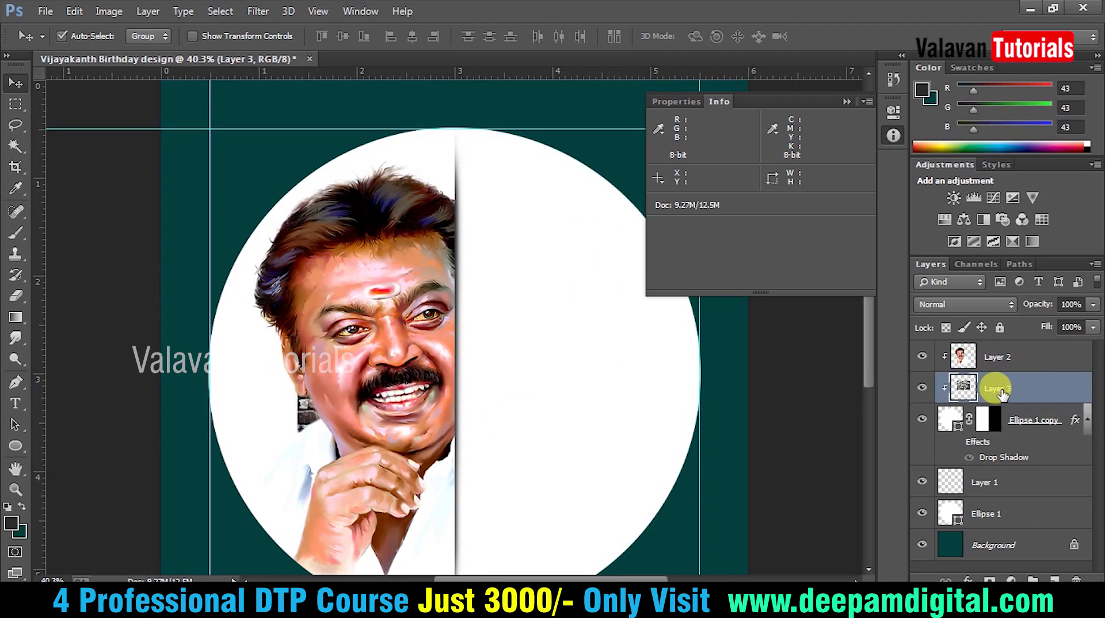
- Scale the stone texture to cover the left half up to the circle's top
key("ctrl+t")
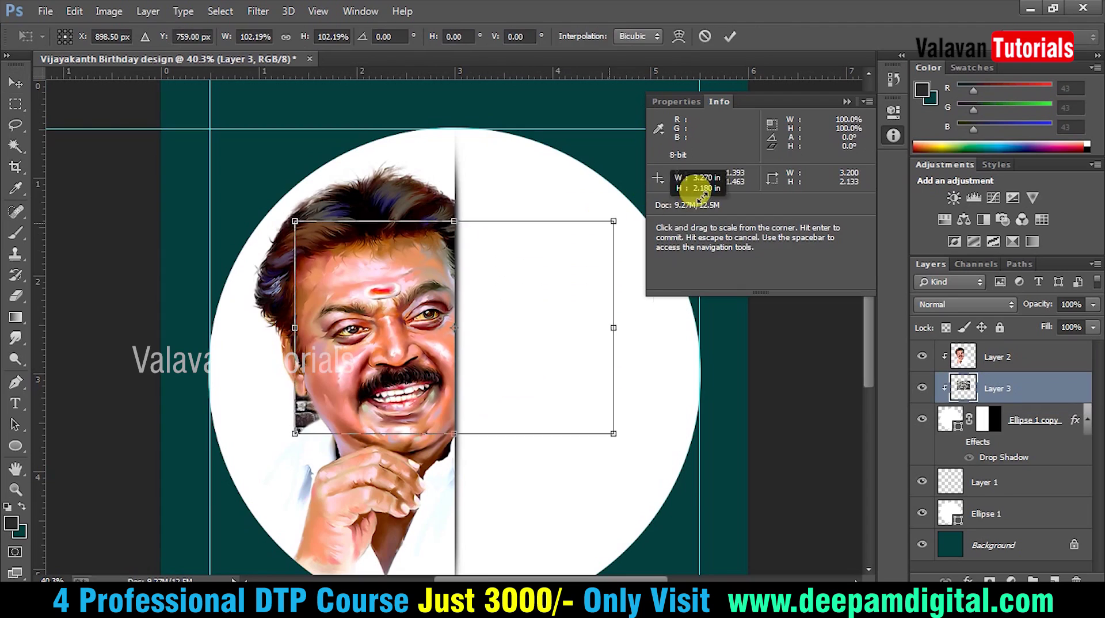
left_click_drag(699, 195, 767, 202)
key("Return")
left_click_drag(277, 386, 270, 437)
key("ctrl+t")
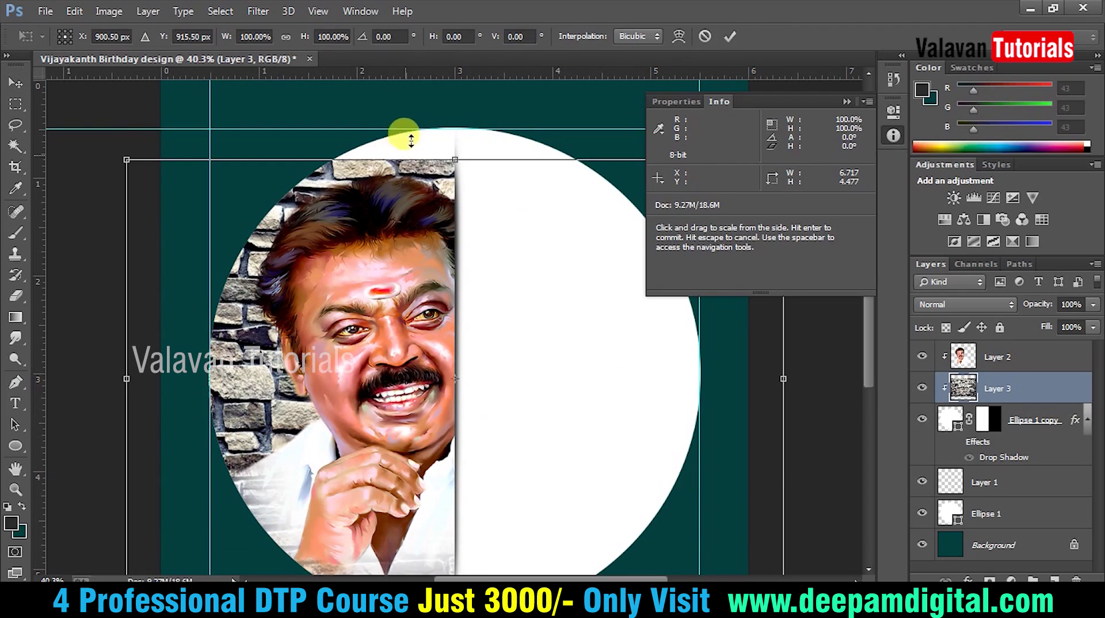
left_click_drag(411, 140, 412, 123)
key("Return")
key("Tab")
key("Tab")
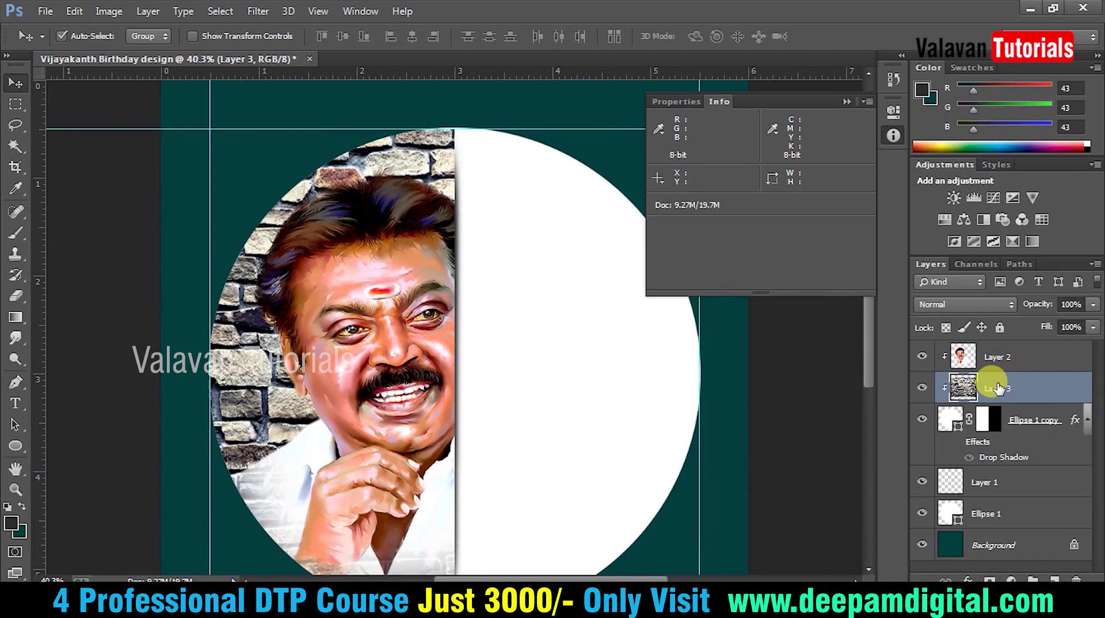
- Reposition the portrait inside the circle and make the portrait layer active
mouse_move(371, 281)
left_mouse_down()
mouse_move(369, 313)
mouse_move(369, 296)
left_mouse_up()
key("Tab")
key("ctrl+t")
key("Return")
left_click_drag(486, 254, 485, 247)
right_click(698, 248)
left_click(716, 257)
key("Tab")
left_click(437, 300)
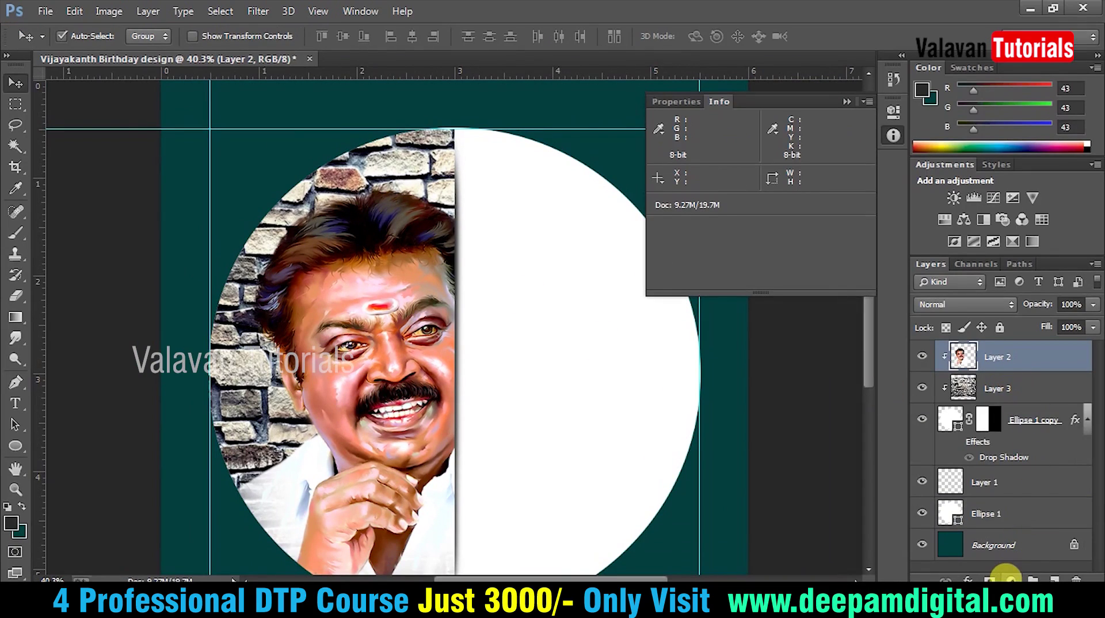
- Add a Color Balance adjustment layer with the Cyan–Red midtones slider at +37
left_click(1010, 578)
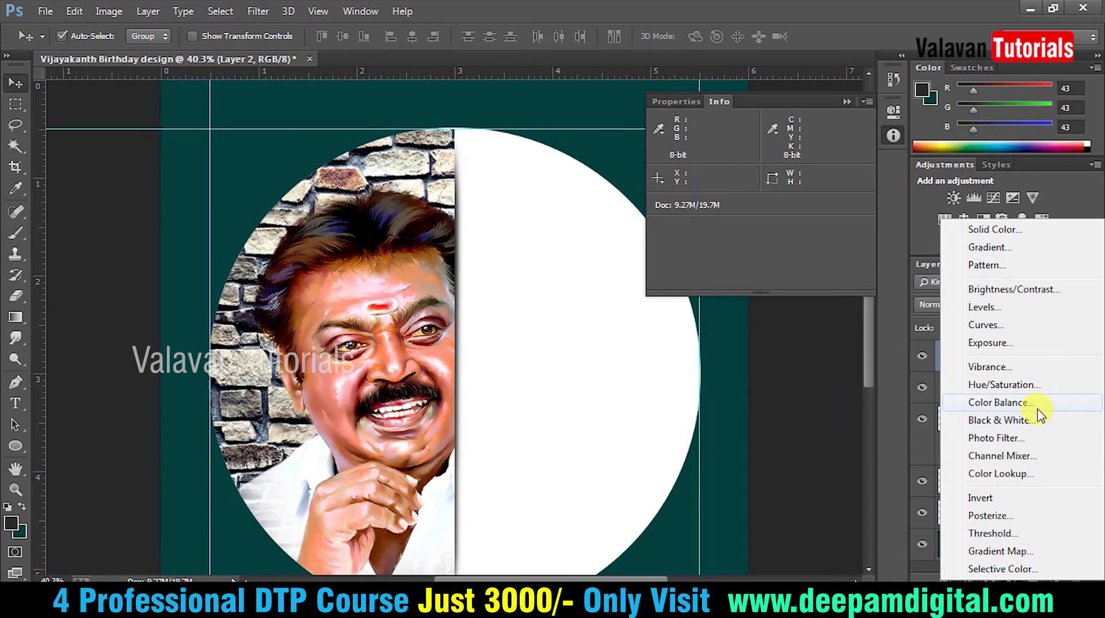
left_click(1038, 409)
mouse_move(737, 188)
left_mouse_down()
mouse_move(749, 191)
mouse_move(750, 214)
mouse_move(733, 213)
mouse_move(762, 188)
left_mouse_up()
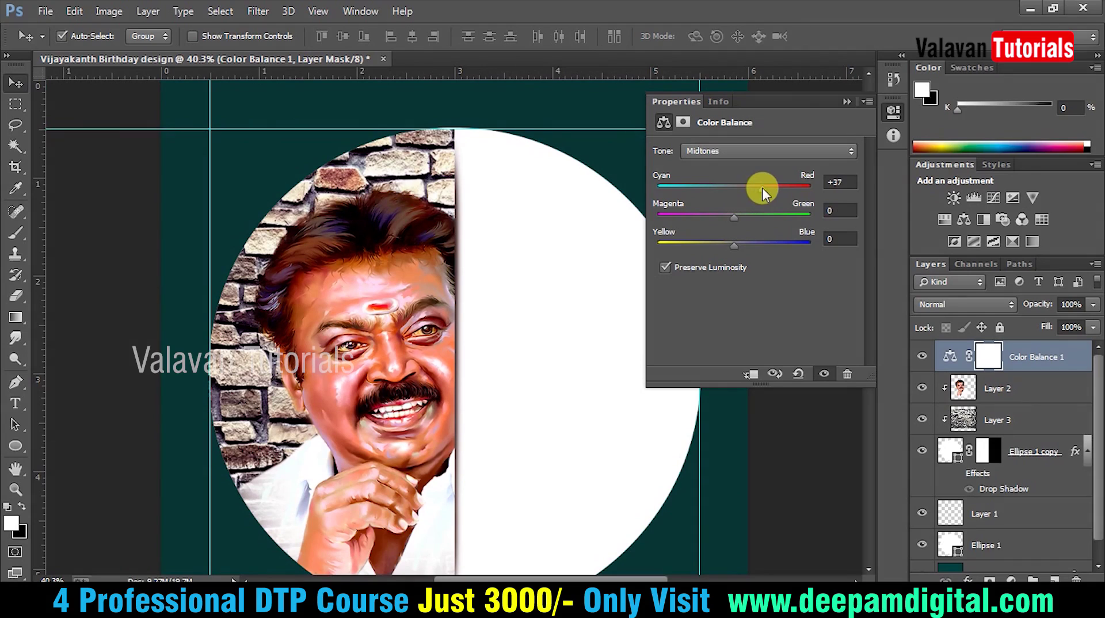
left_click(846, 101)
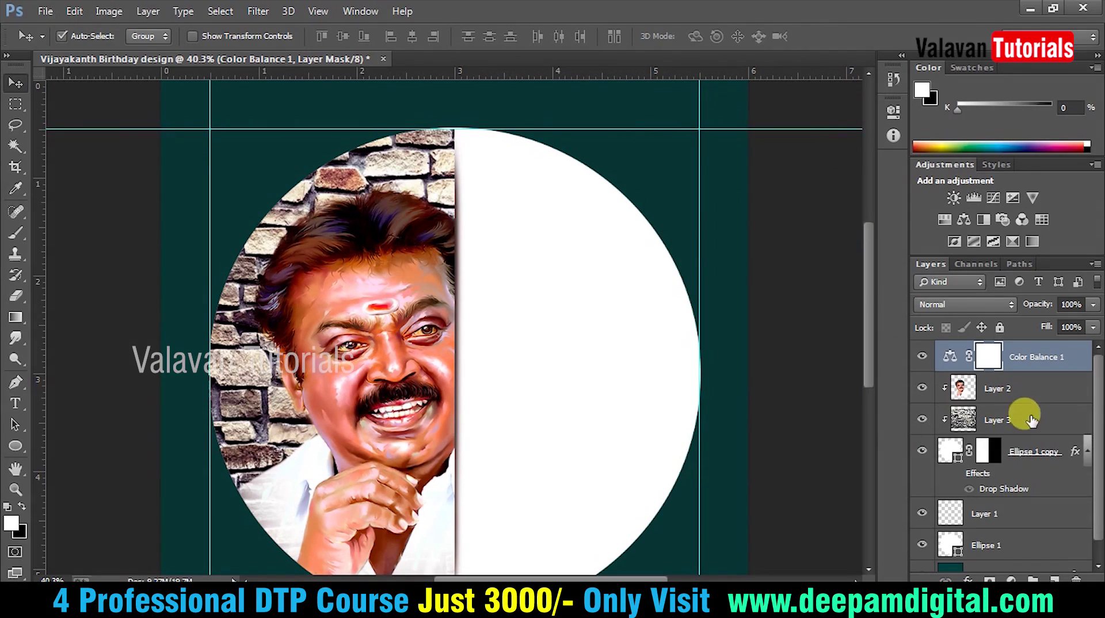
left_click(537, 333)
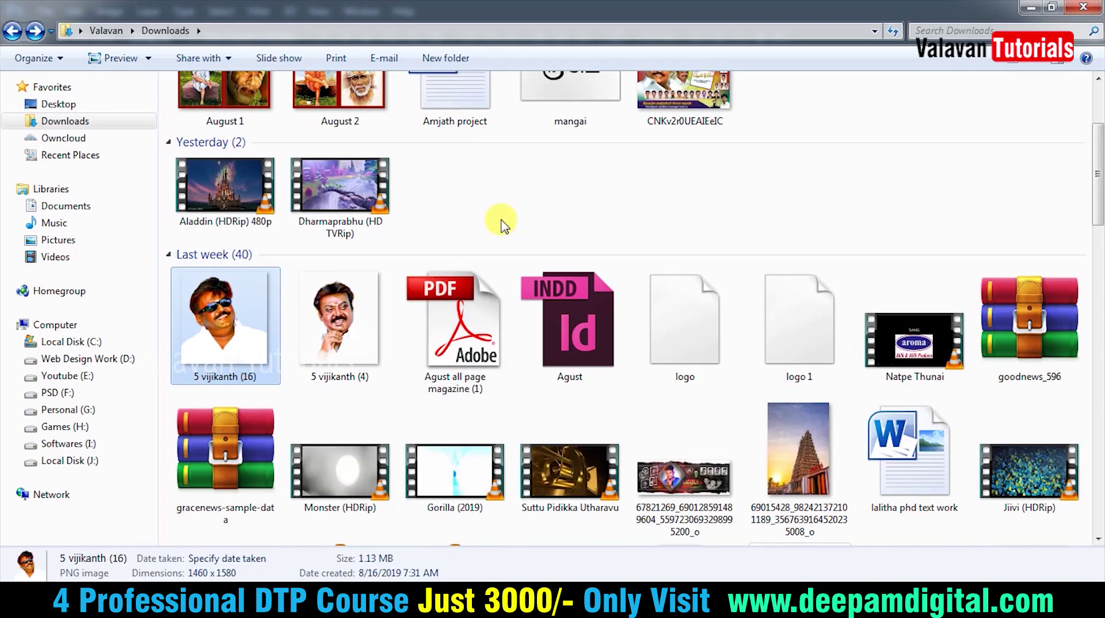
scroll(500, 222, "up", 3)
left_click(677, 167)
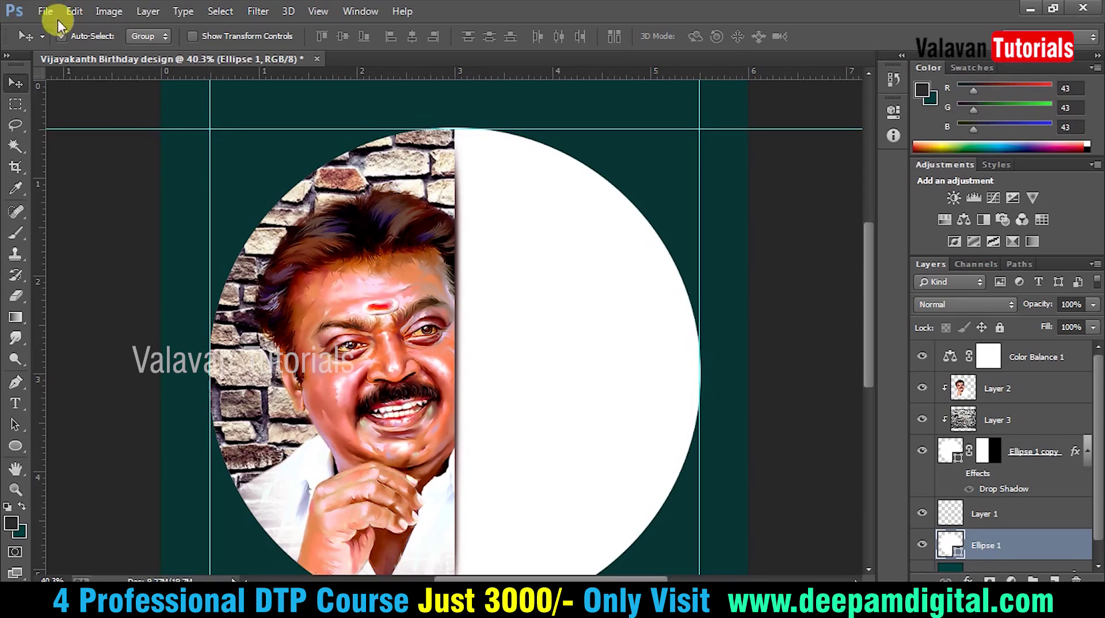
left_click(46, 11)
- Open the downloaded banner image CNKv2r0UEAIEeIC
left_click(60, 41)
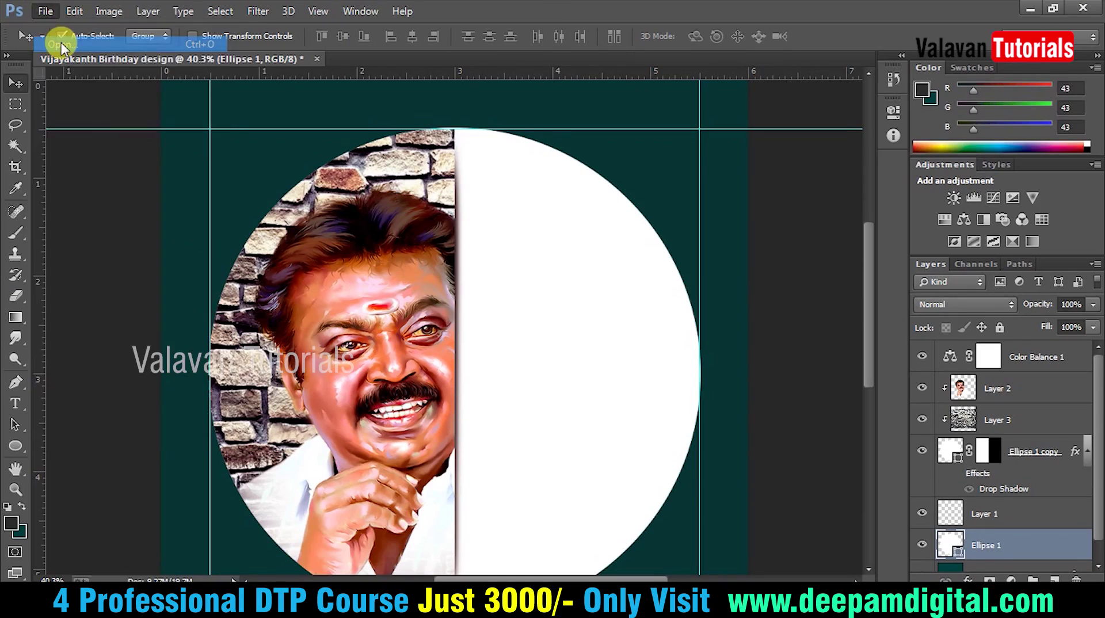
left_click(321, 152)
scroll(424, 271, "down", 5)
scroll(425, 271, "down", 5)
scroll(429, 270, "down", 5)
scroll(429, 271, "up", 1)
scroll(429, 271, "down", 1)
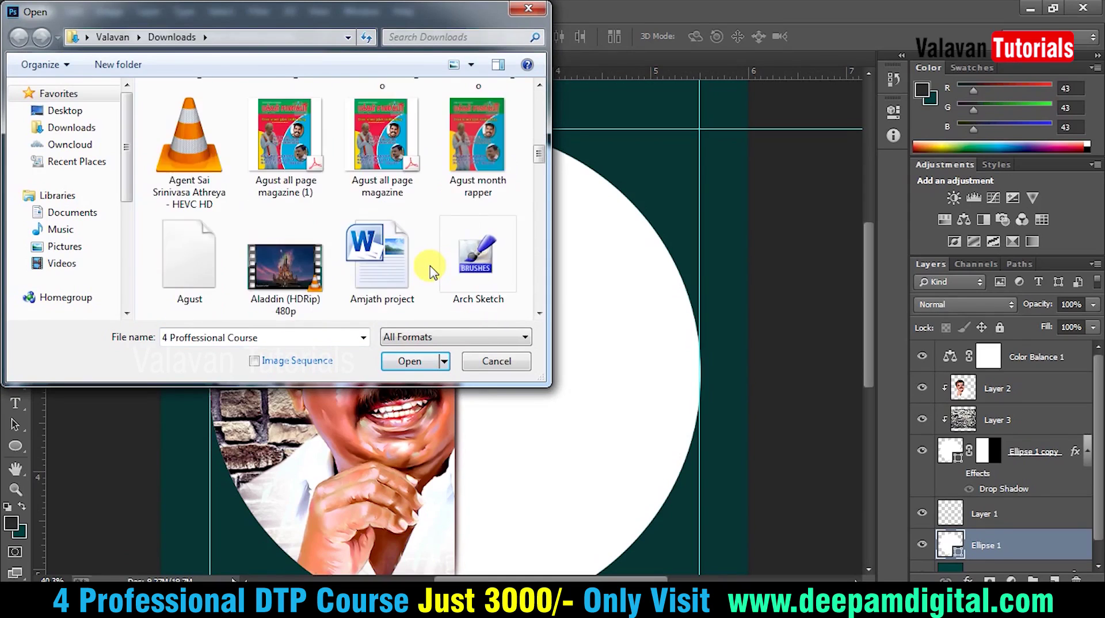
scroll(429, 270, "down", 3)
left_click(189, 133)
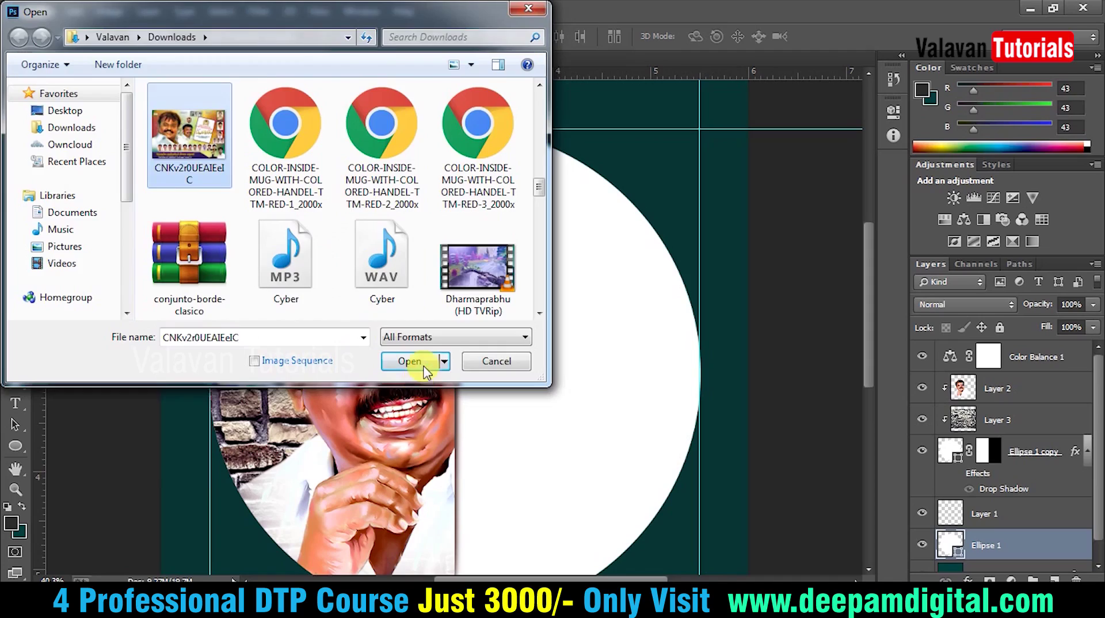
left_click(409, 361)
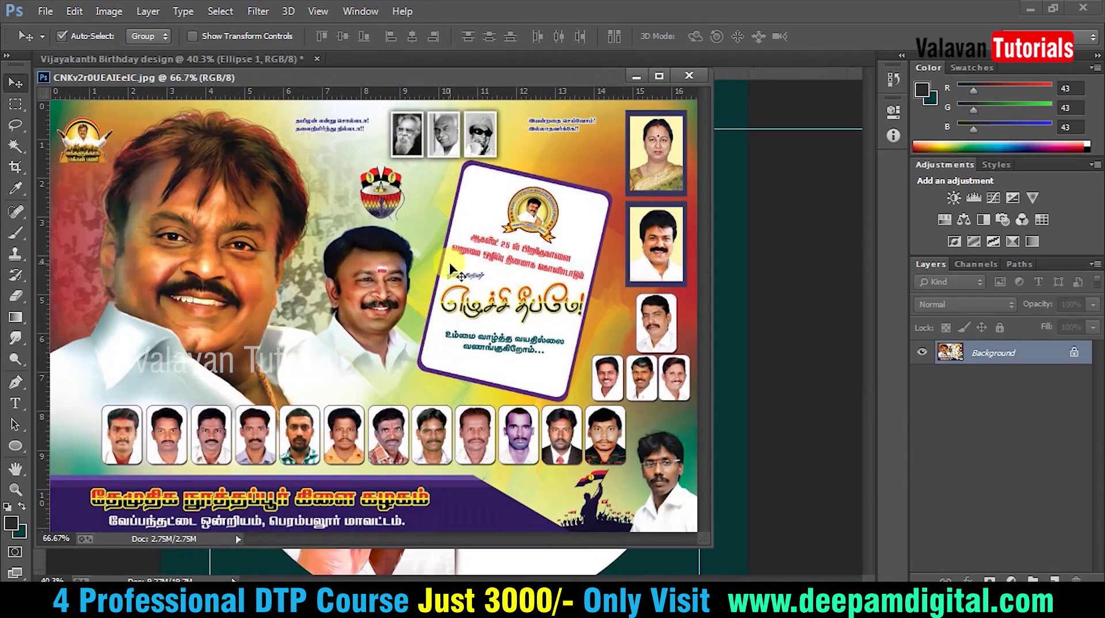
- Zoom in on the banner, copy the Tamil greeting panel, and leave the banner
key("z")
left_click(451, 270)
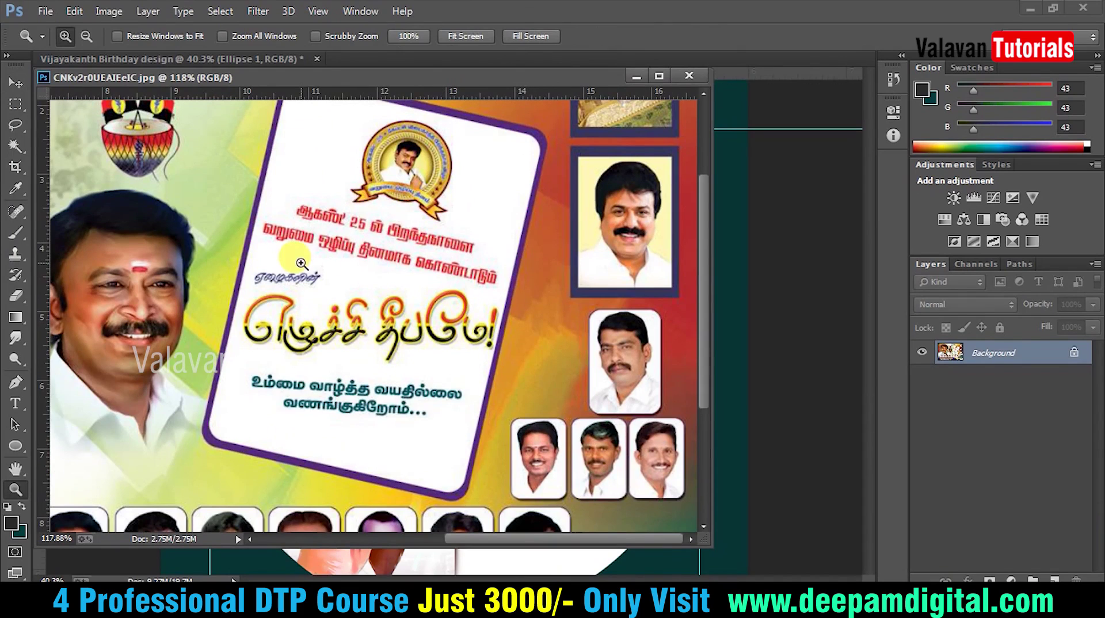
key("m")
left_click_drag(229, 160, 530, 446)
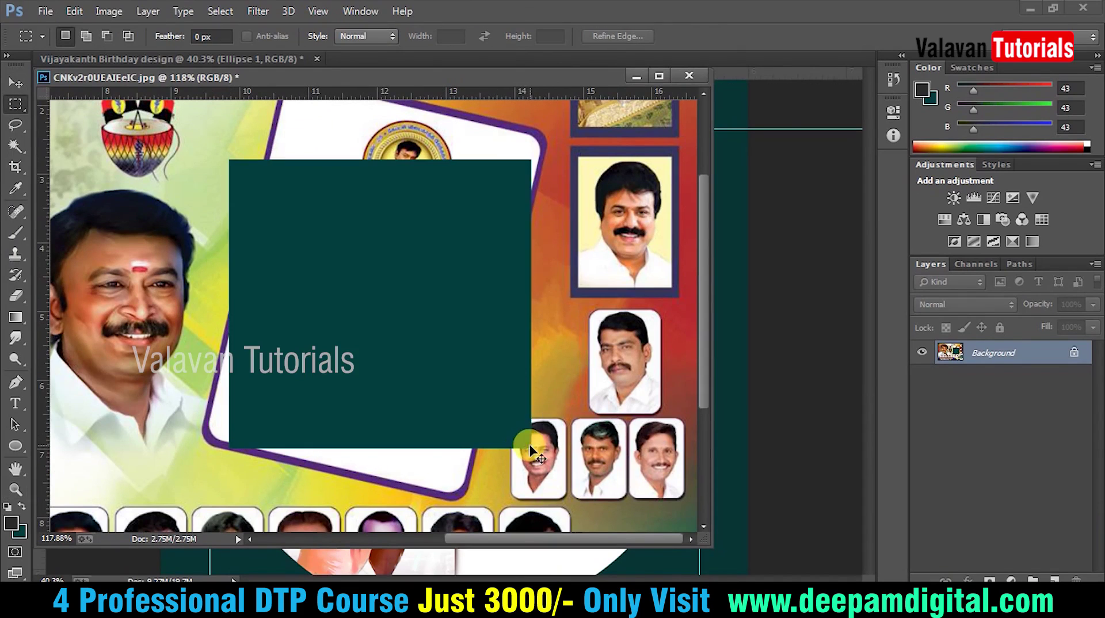
key("ctrl+c")
key("ctrl+Tab")
- Paste the panel as Layer 4, enlarge it and move it onto the disc's right half
key("ctrl+v")
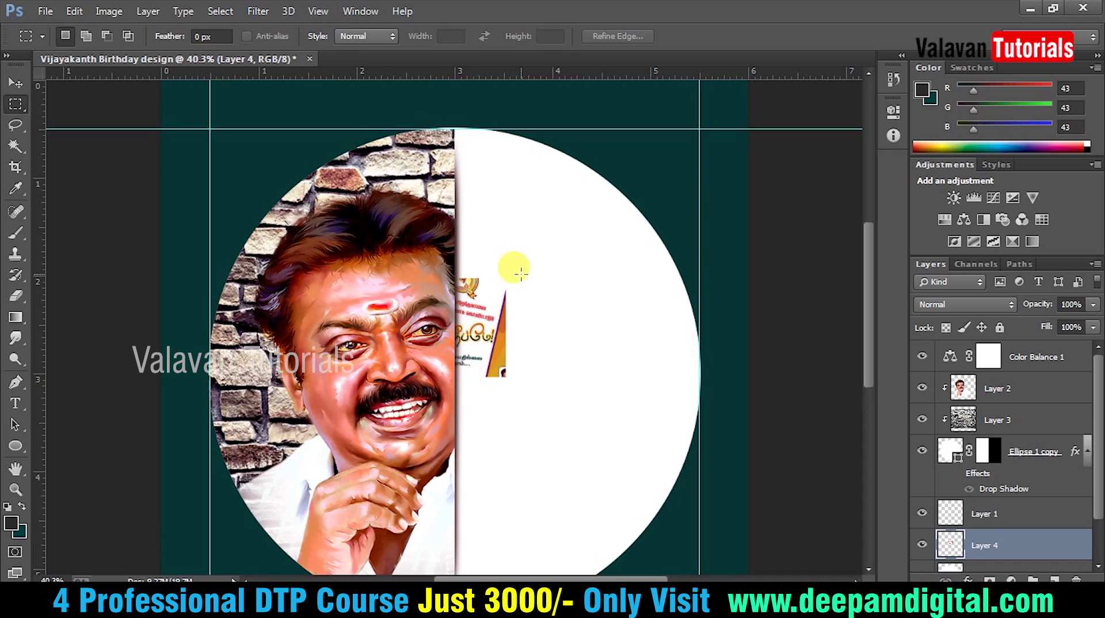
key("v")
left_click_drag(486, 331, 633, 346)
key("ctrl+t")
left_click_drag(666, 296, 730, 270)
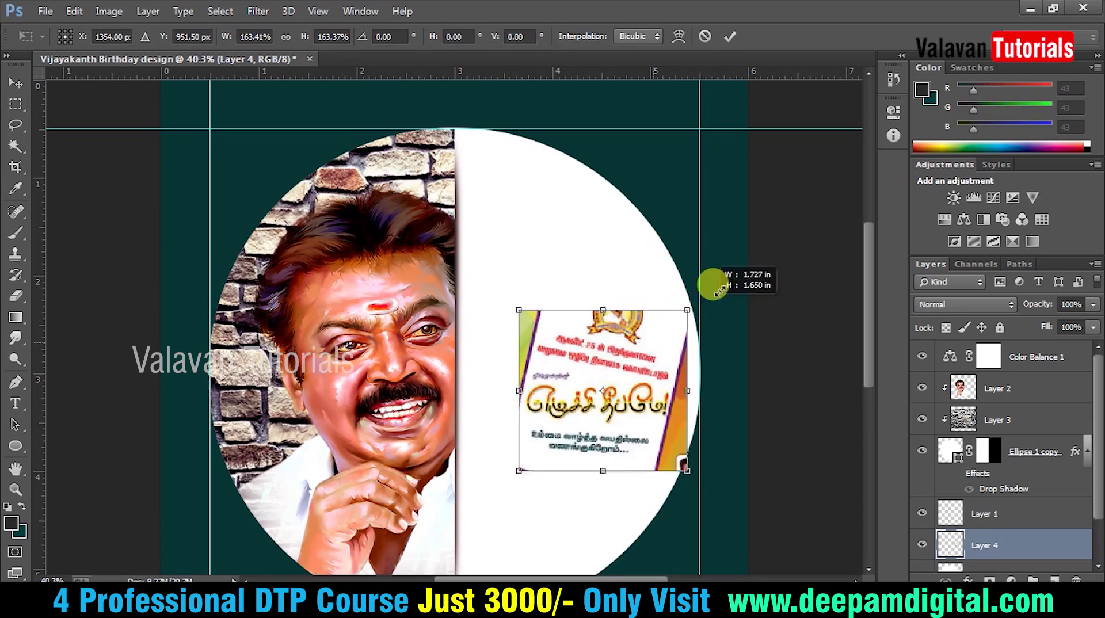
key("Return")
left_click_drag(599, 357, 578, 379)
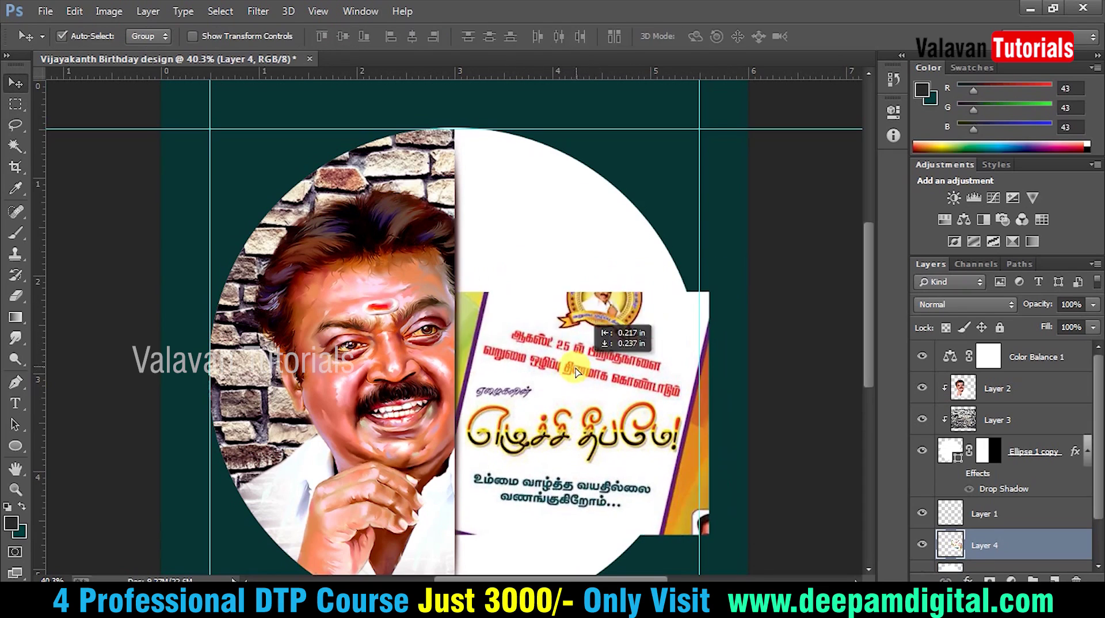
key("Tab")
key("ctrl+0")
- Run a Google Images search for 'lens flare' in Chrome
key("z")
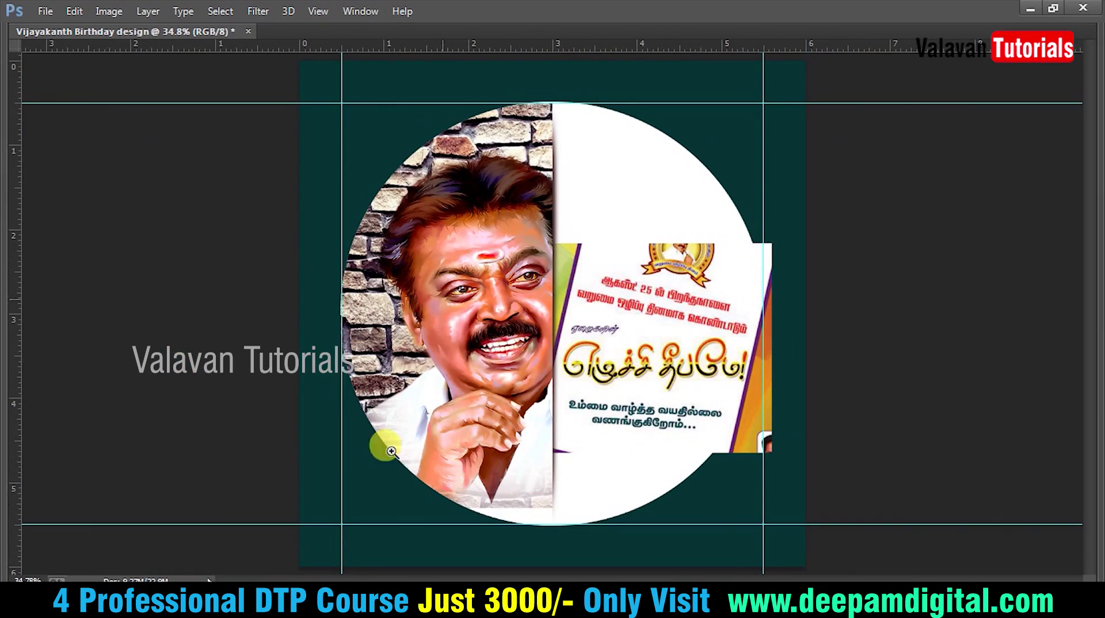
left_click(1031, 8)
scroll(321, 140, "up", 5)
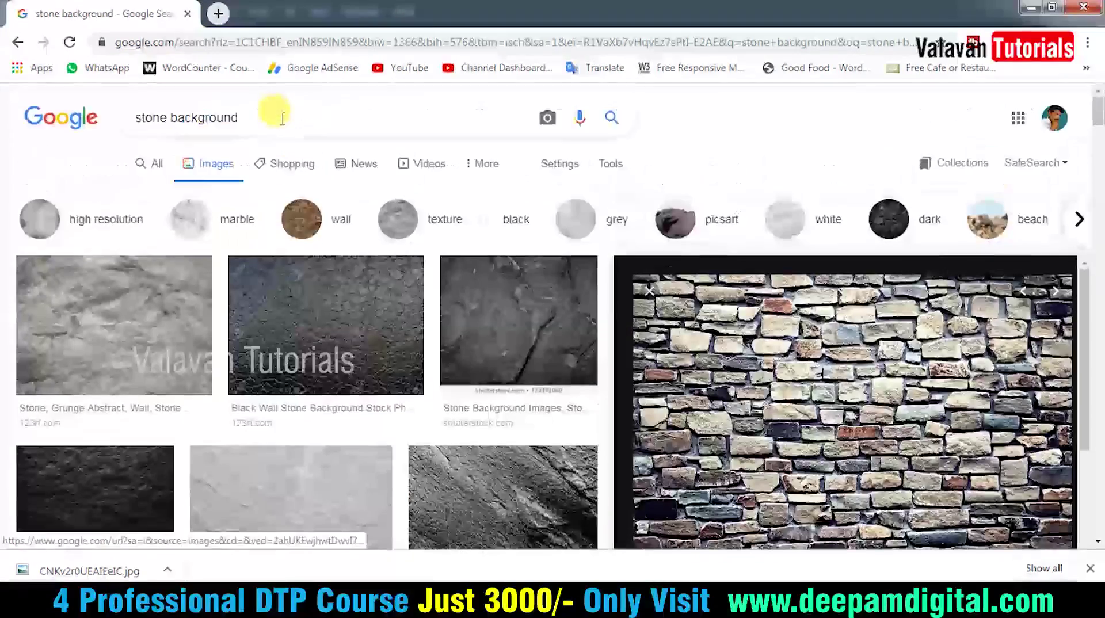
type("lens flare")
key("Return")
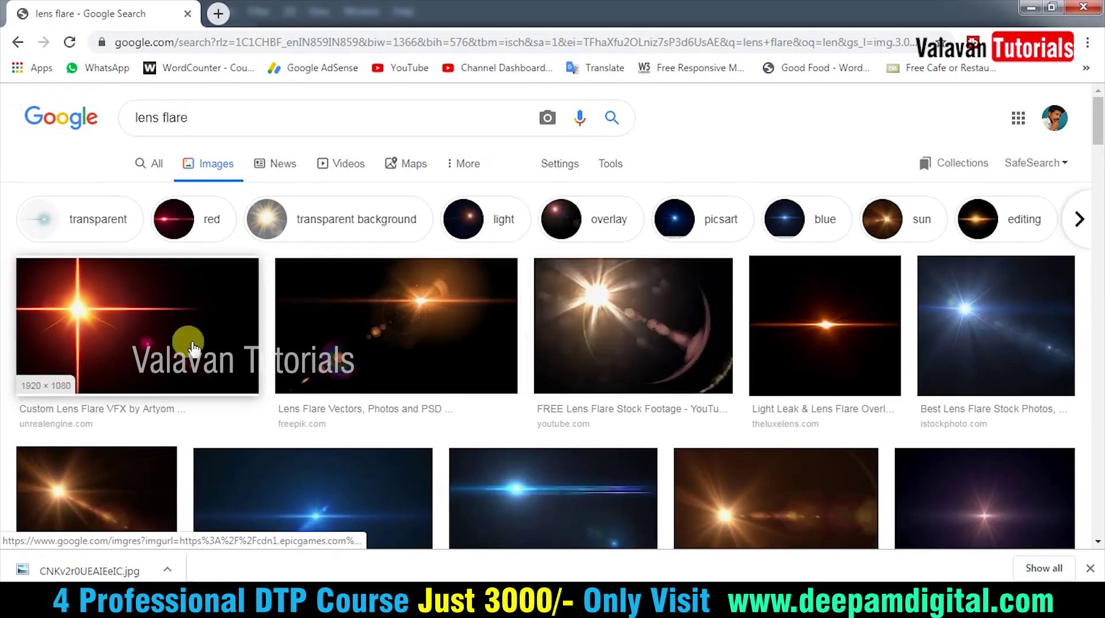
- Preview the orange glow lens flare from DeviantArt and copy the image
scroll(687, 419, "down", 4)
scroll(698, 432, "down", 3)
scroll(698, 433, "down", 3)
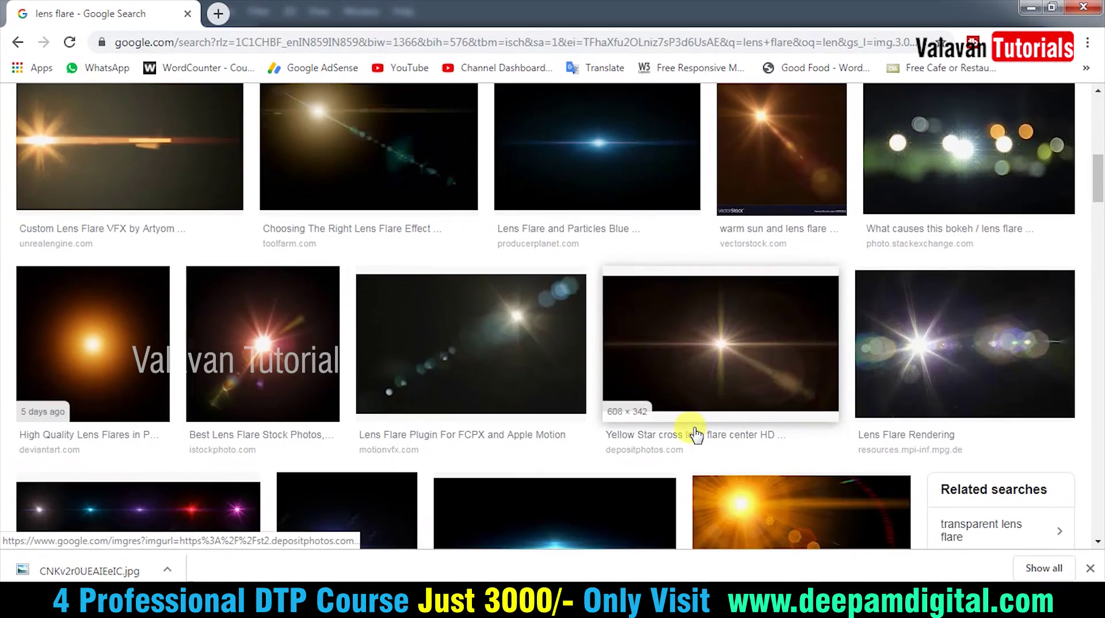
left_click(119, 343)
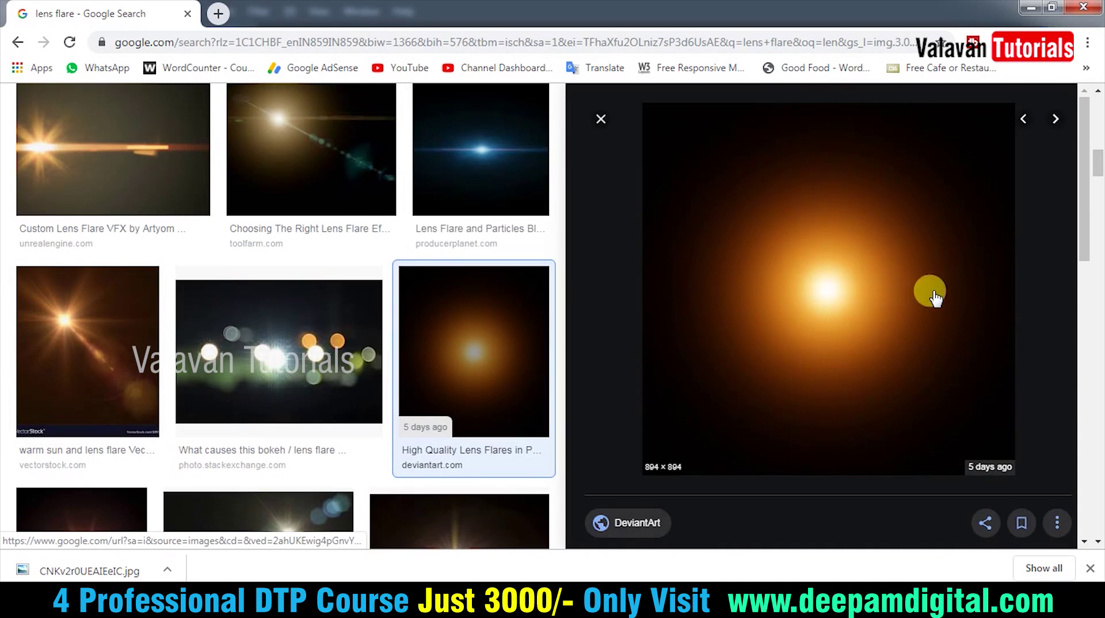
scroll(872, 242, "down", 3)
right_click(846, 186)
left_click(852, 349)
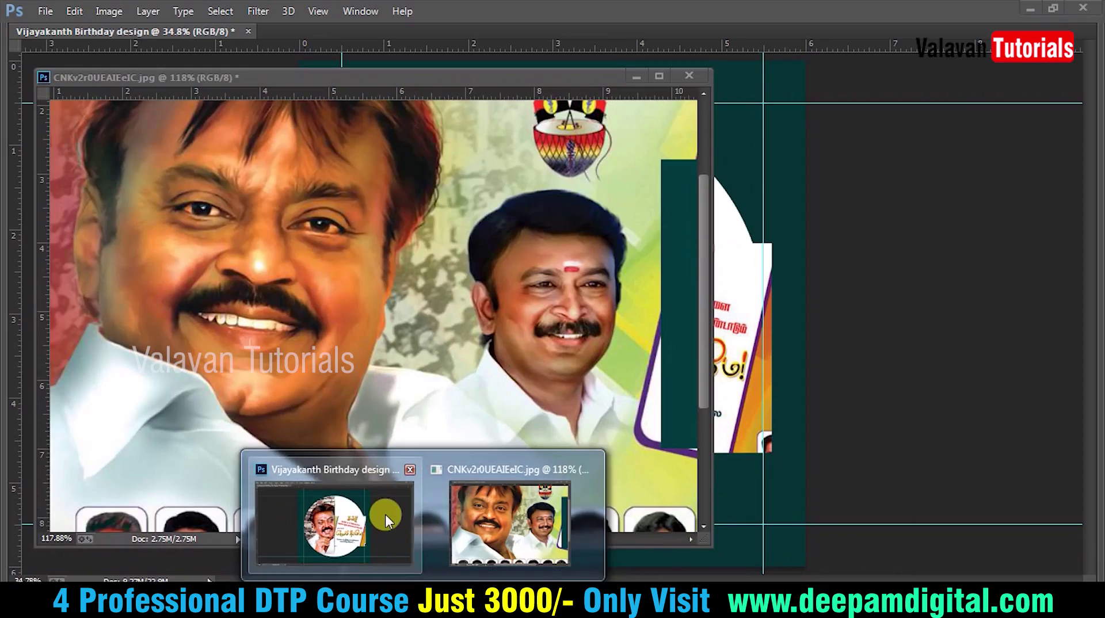
- Close the extra portrait photo document without saving
left_click(385, 514)
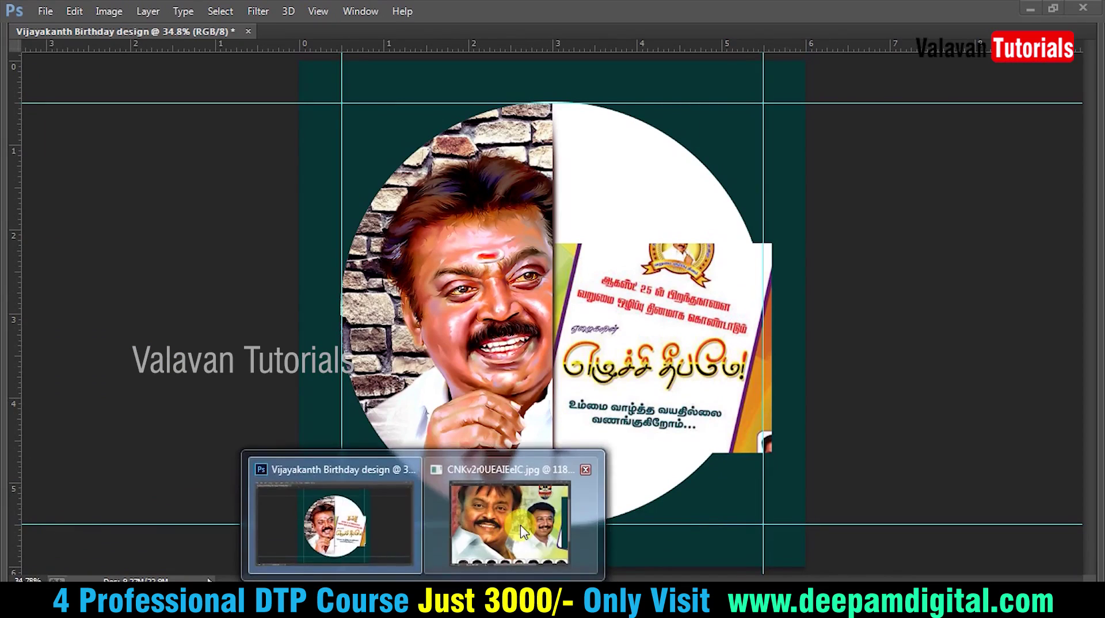
left_click(518, 521)
left_click(689, 76)
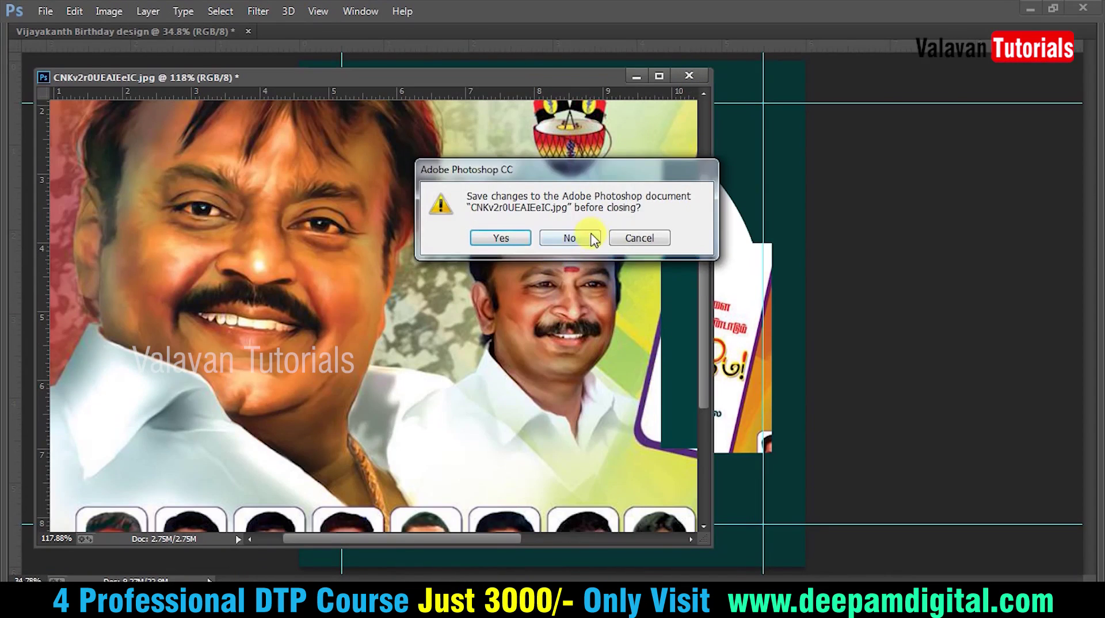
left_click(570, 237)
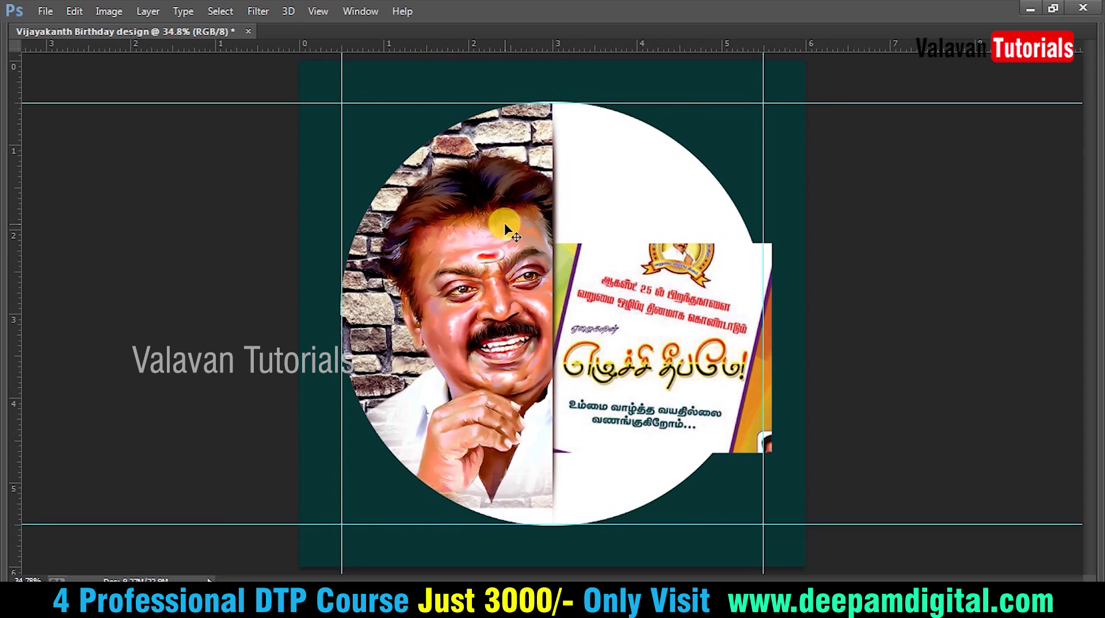
- Paste the glow as Layer 5, place it over the portrait, and move it under the brick texture
key("ctrl+v")
mouse_move(528, 239)
left_mouse_down()
mouse_move(493, 227)
mouse_move(508, 227)
left_mouse_up()
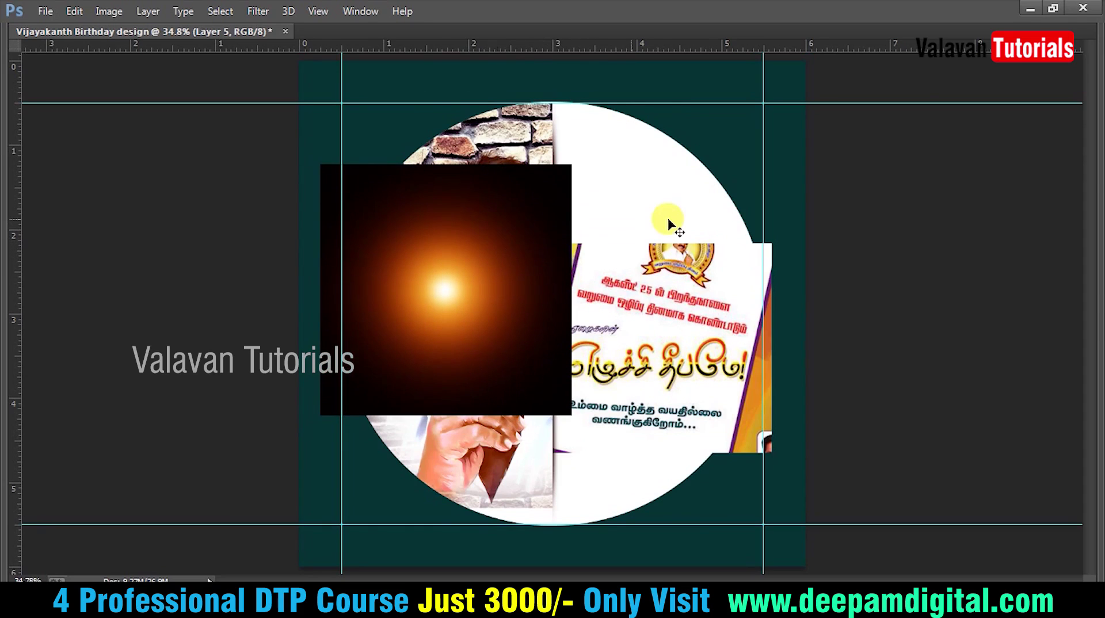
key("Tab")
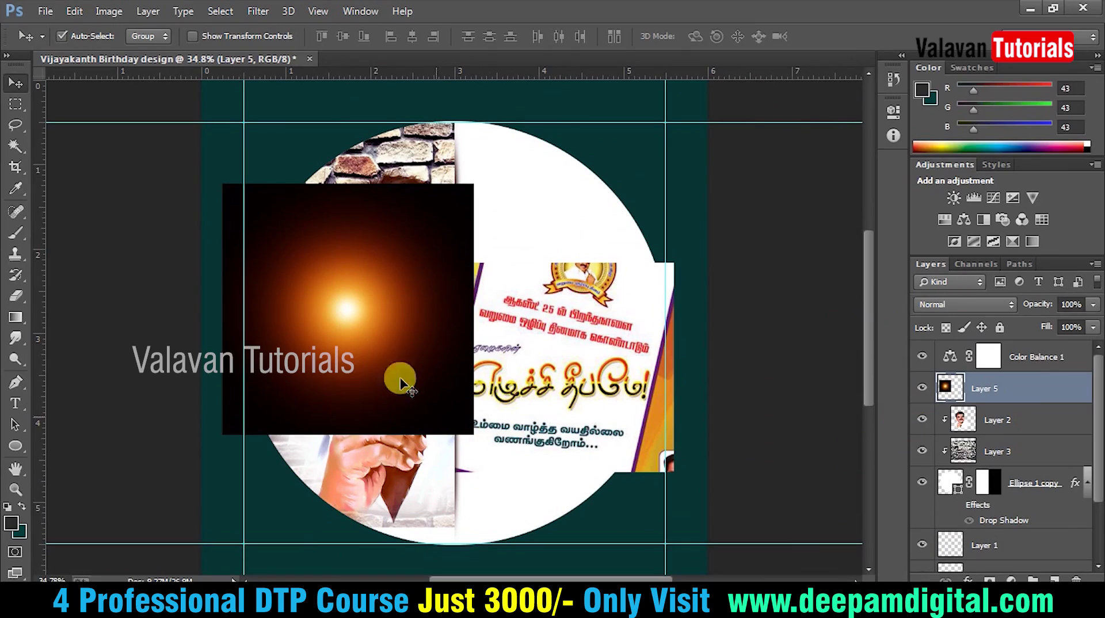
left_click_drag(401, 383, 414, 387)
left_click_drag(987, 395, 990, 470)
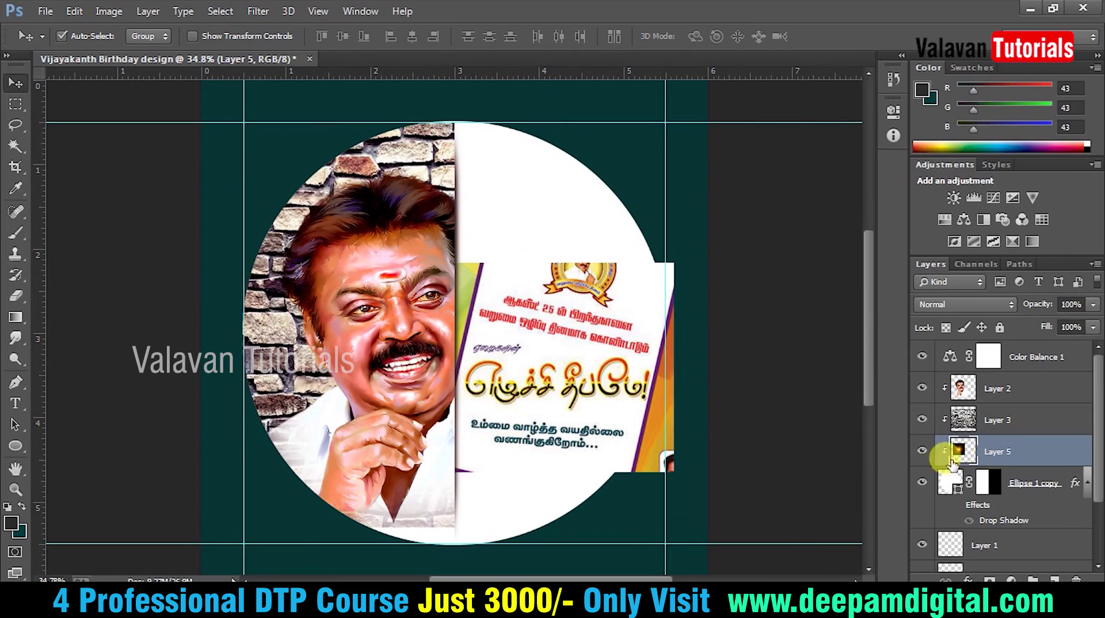
- Enlarge the glow, restack it above the brick layer, and shift it behind the portrait
key("ctrl+t")
left_click_drag(486, 188, 567, 104)
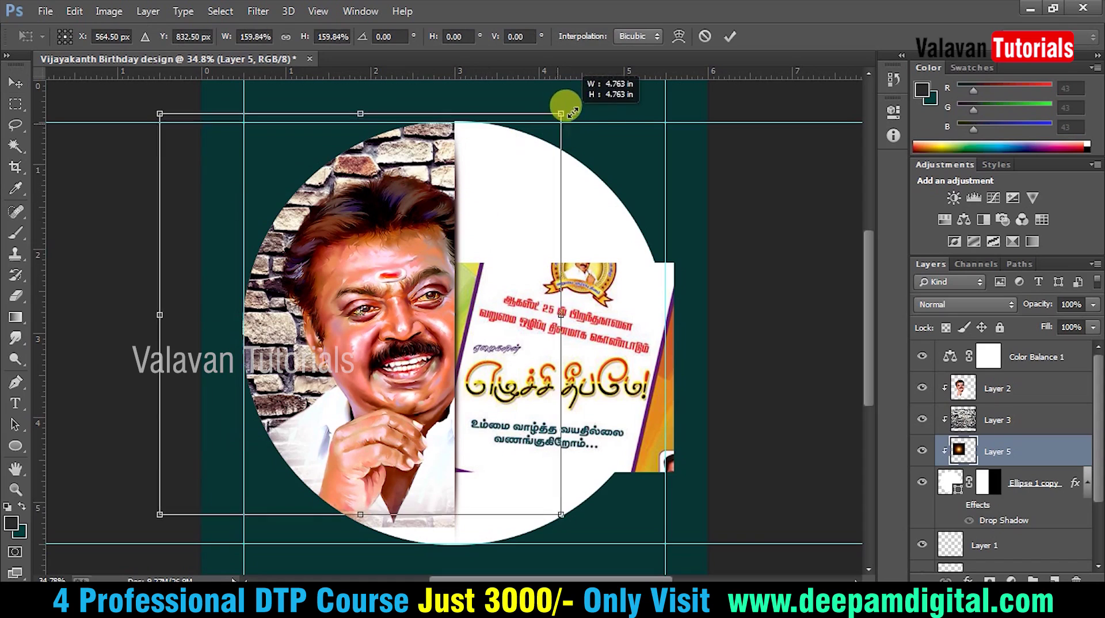
key("Return")
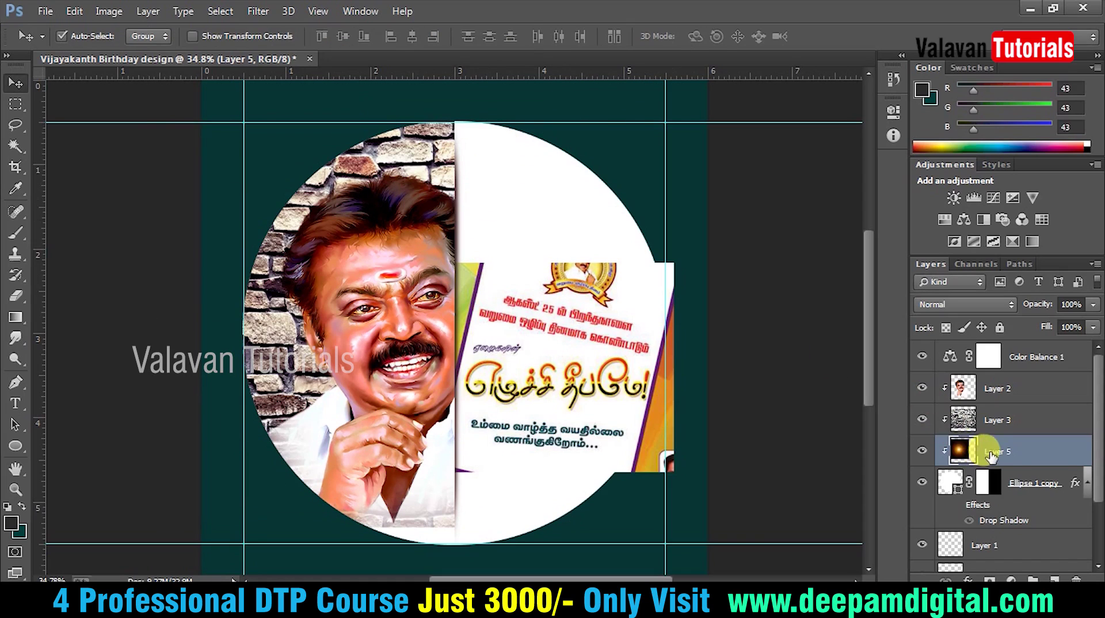
left_click_drag(992, 456, 992, 413)
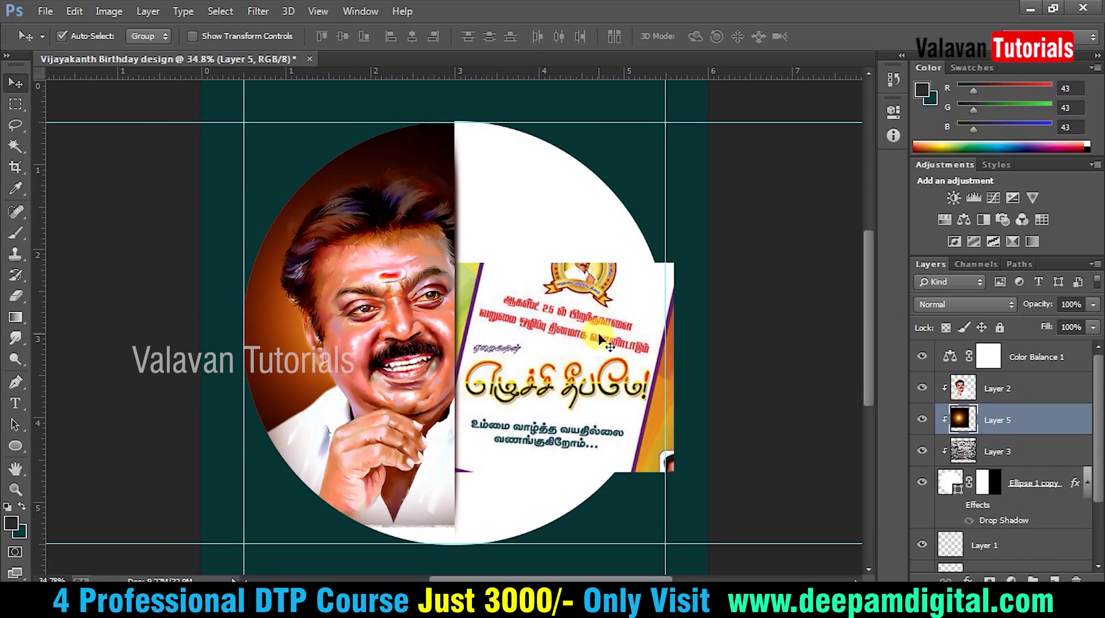
left_click_drag(409, 151, 420, 180)
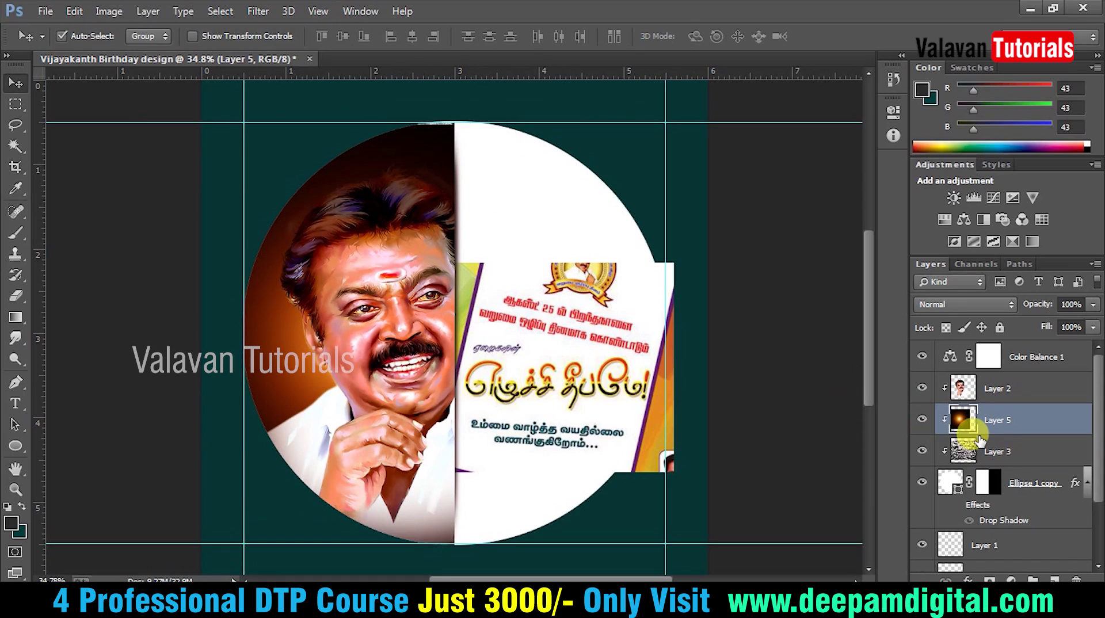
- Try Multiply blending on the glow layer, then enlarge and reposition it
left_click(939, 308)
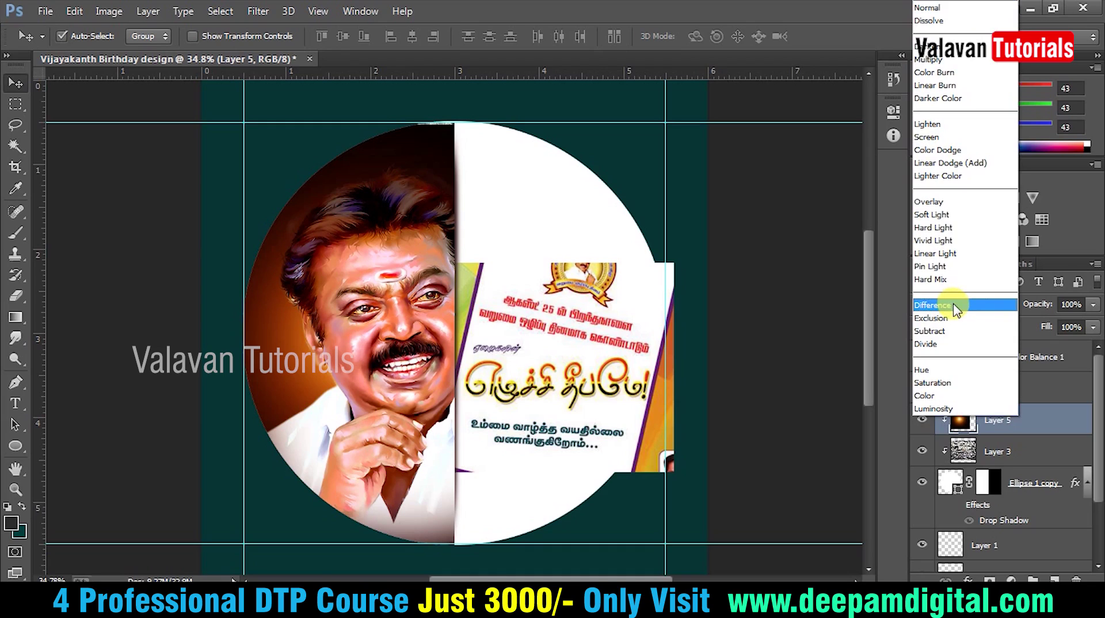
left_click(945, 61)
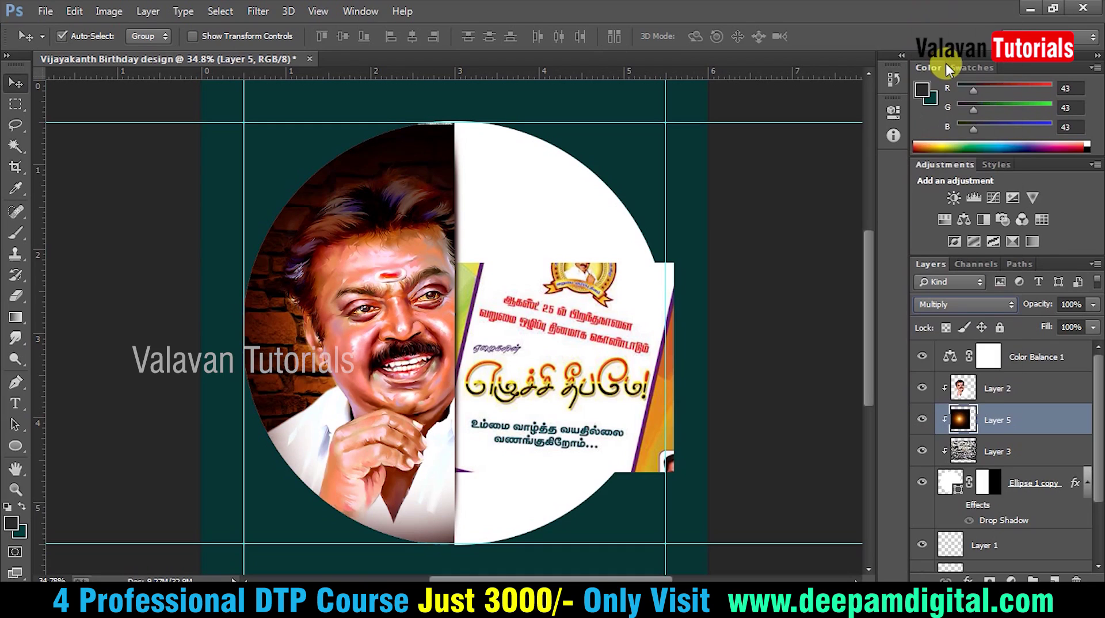
key("ctrl+t")
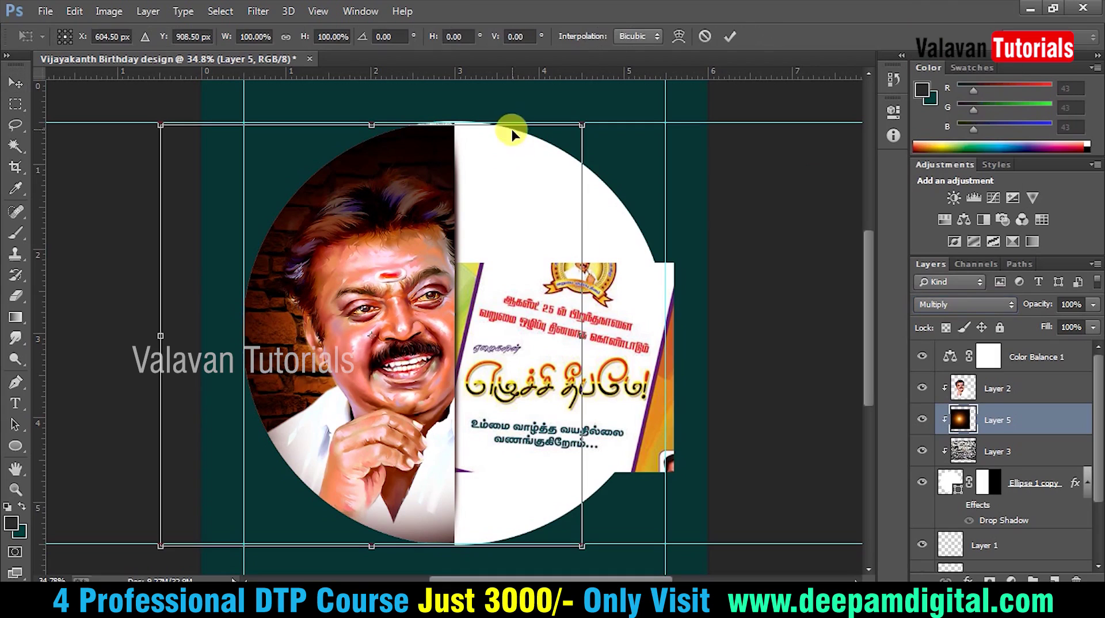
mouse_move(587, 120)
left_mouse_down()
mouse_move(614, 93)
mouse_move(718, 91)
left_mouse_up()
scroll(597, 269, "up", 5)
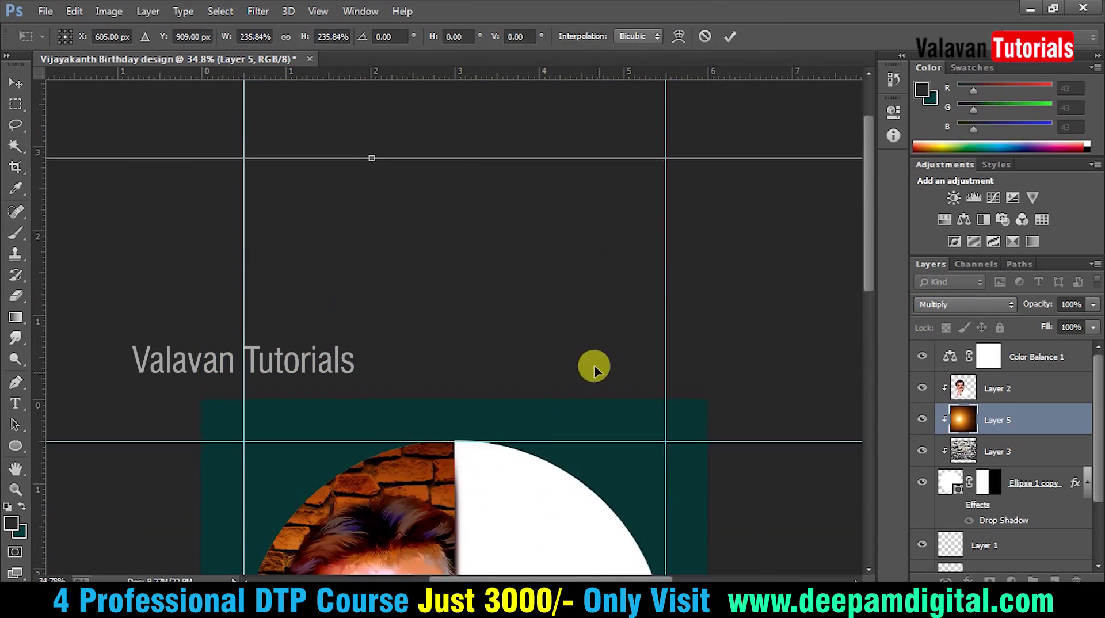
scroll(592, 368, "down", 2)
key("Return")
key("ctrl+minus")
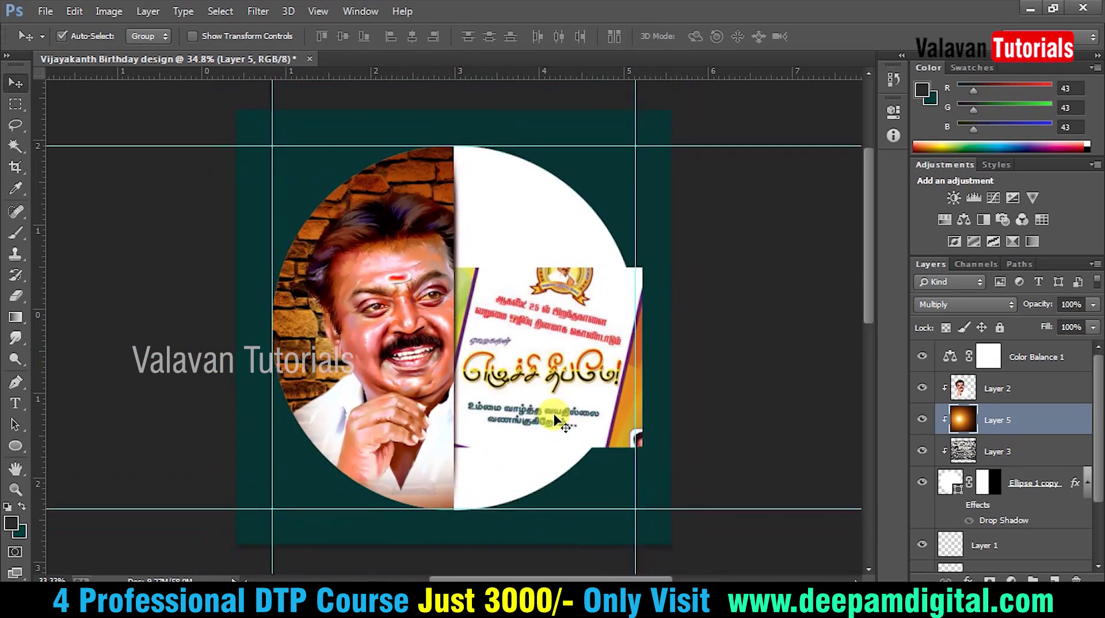
key("ctrl+t")
mouse_move(411, 230)
left_mouse_down()
mouse_move(423, 261)
mouse_move(404, 252)
left_mouse_up()
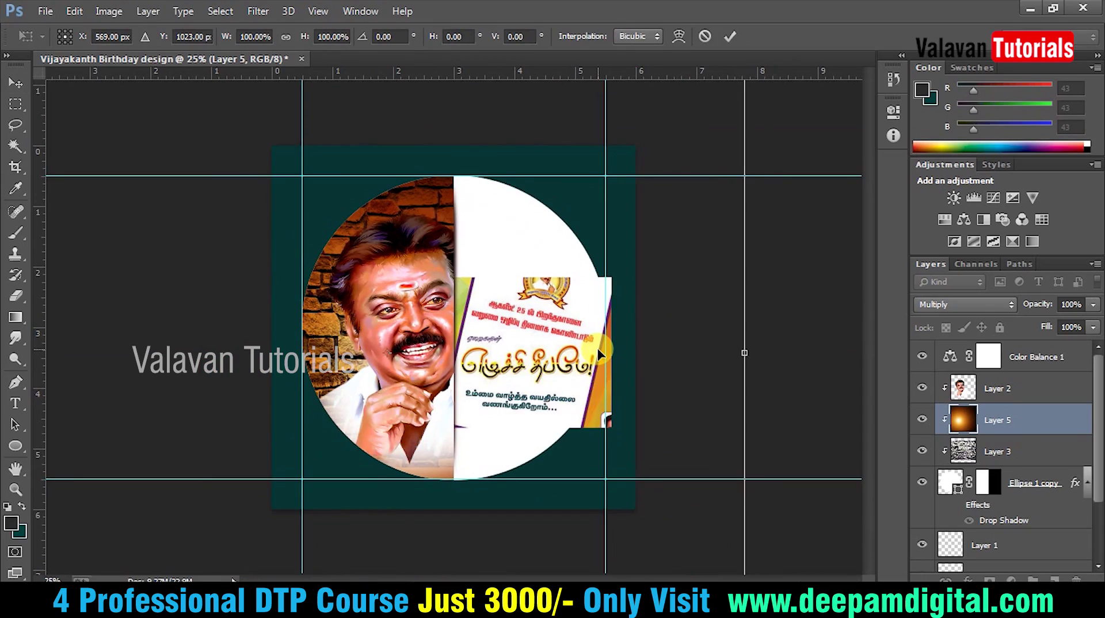
key("ctrl+minus")
key("Return")
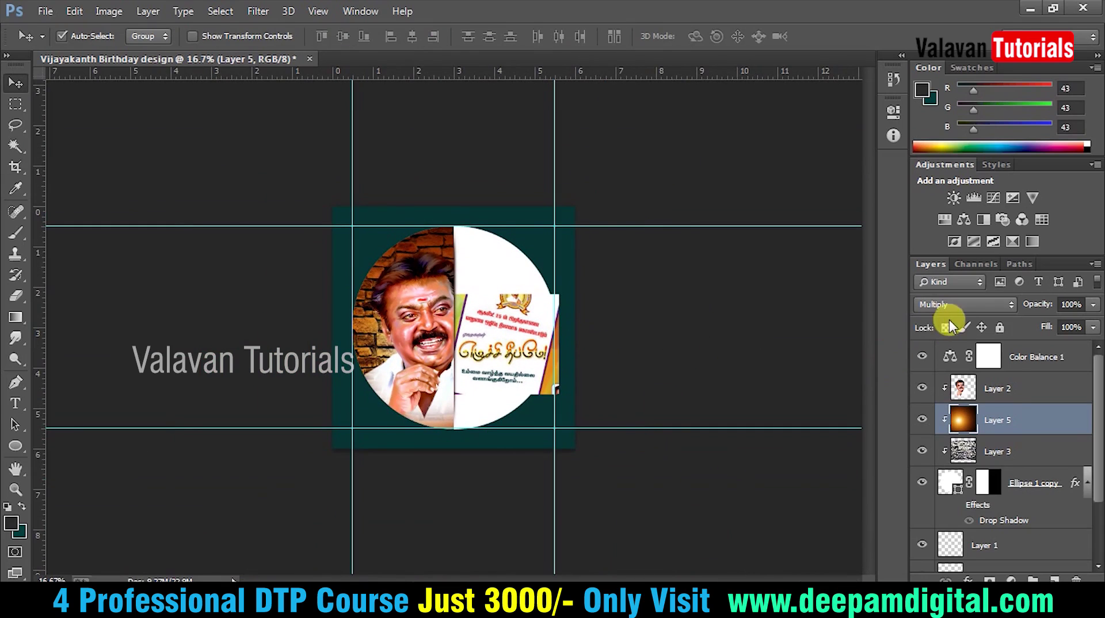
- Set the glow to Screen blending, shrink it to about 36%, and move it over the face
left_click(961, 304)
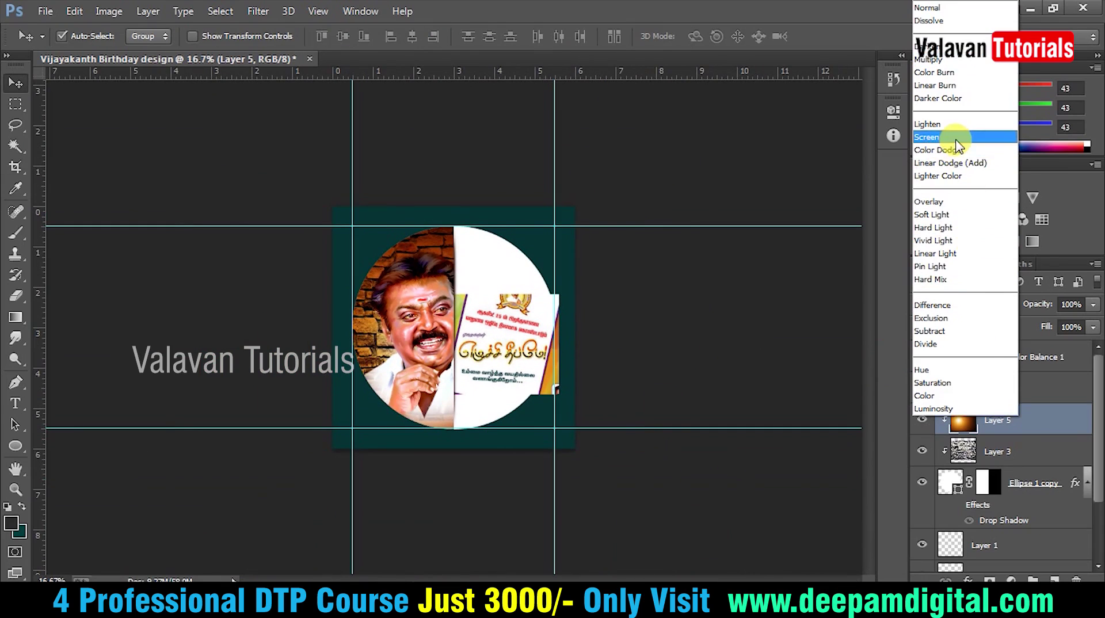
left_click(958, 139)
key("ctrl+t")
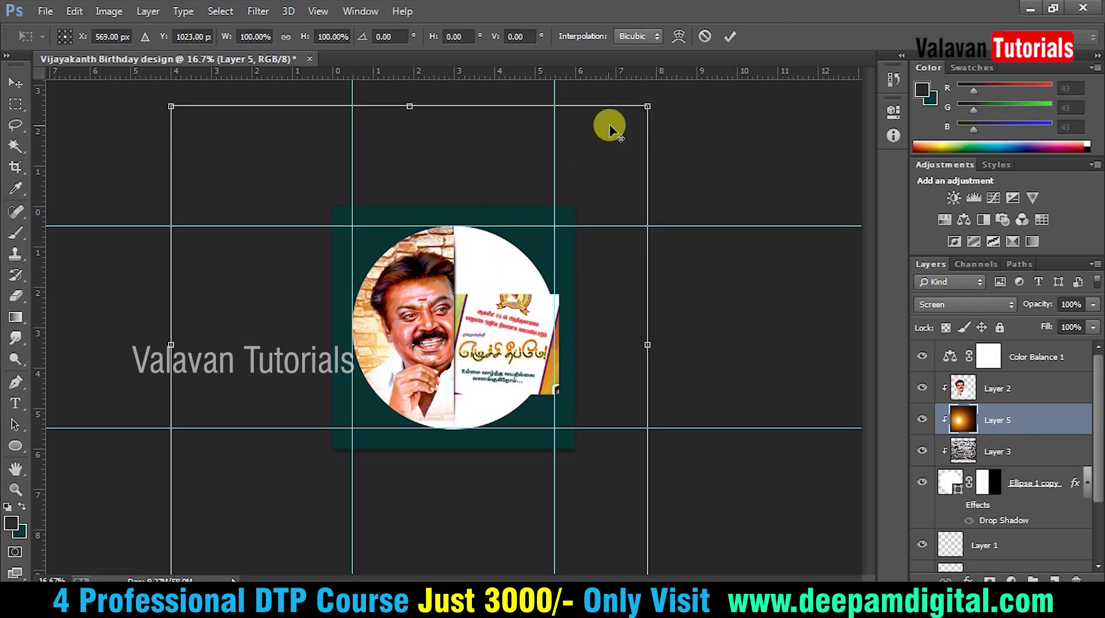
left_click_drag(644, 105, 525, 228)
left_click_drag(460, 368, 416, 356)
left_click_drag(480, 217, 458, 253)
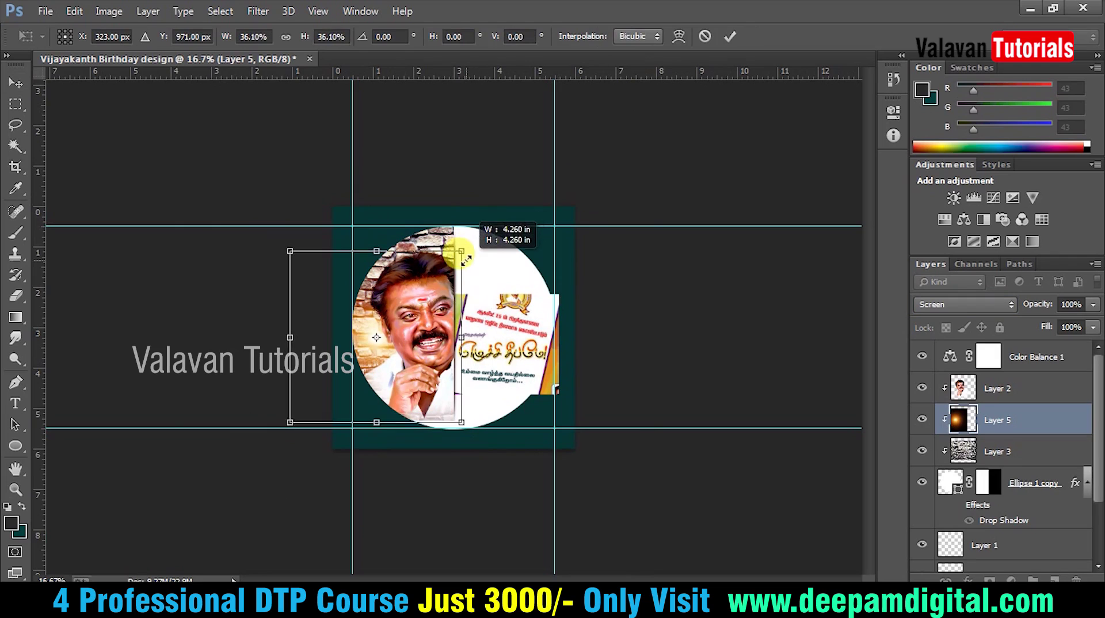
double_click(355, 320)
key("z")
left_click_drag(334, 210, 573, 449)
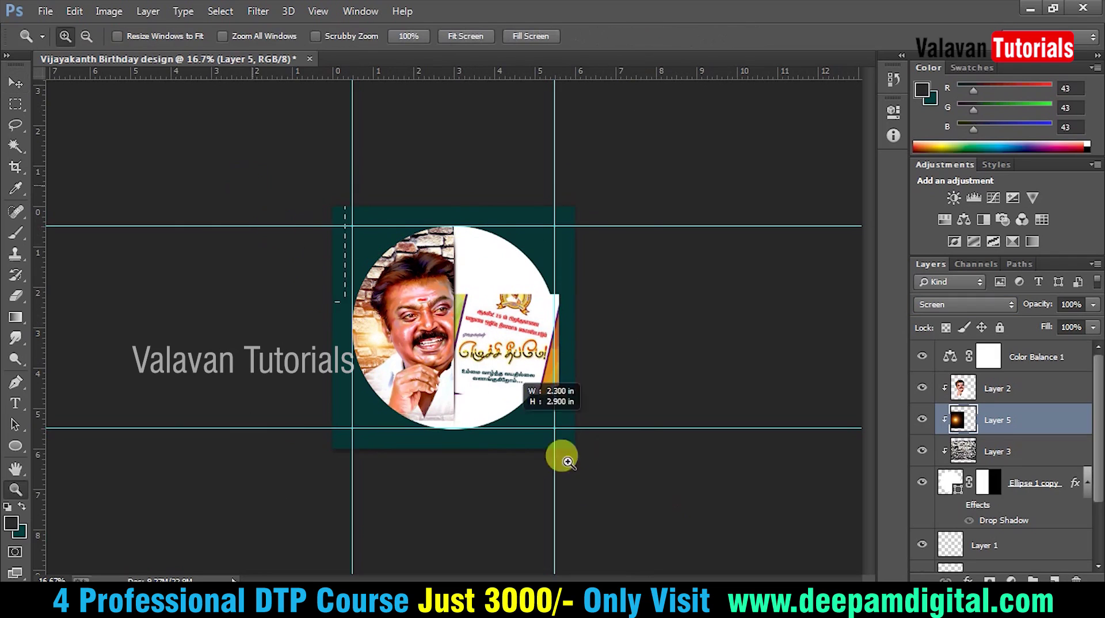
key("v")
left_click_drag(316, 344, 298, 378)
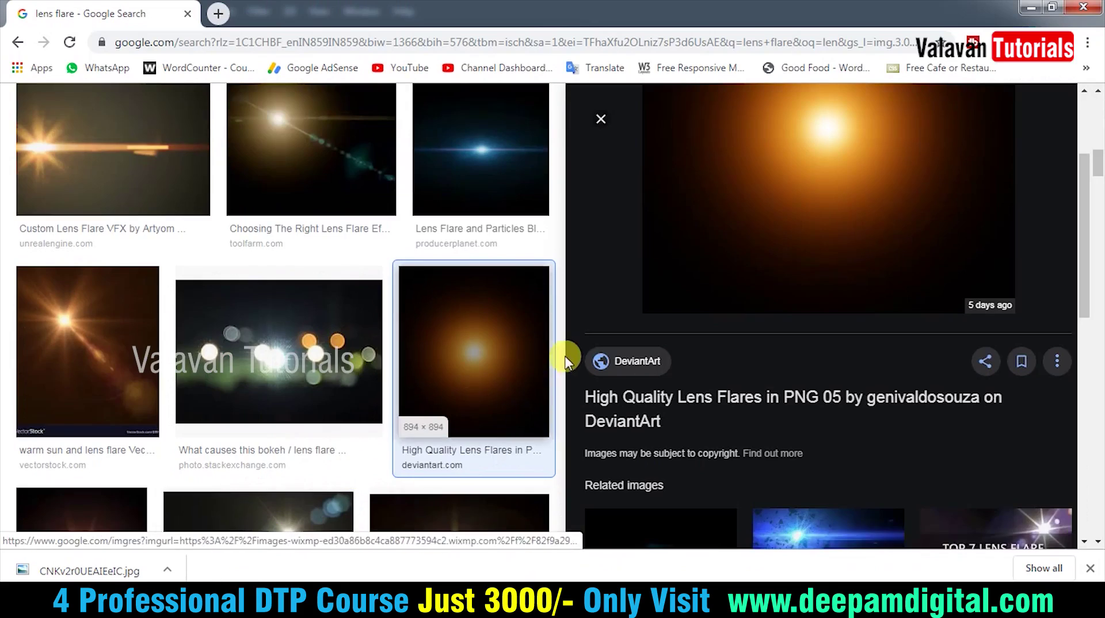
- Preview the red-orange star-shaped Custom Lens Flare VFX result and copy the image
scroll(563, 357, "down", 3)
scroll(730, 456, "down", 2)
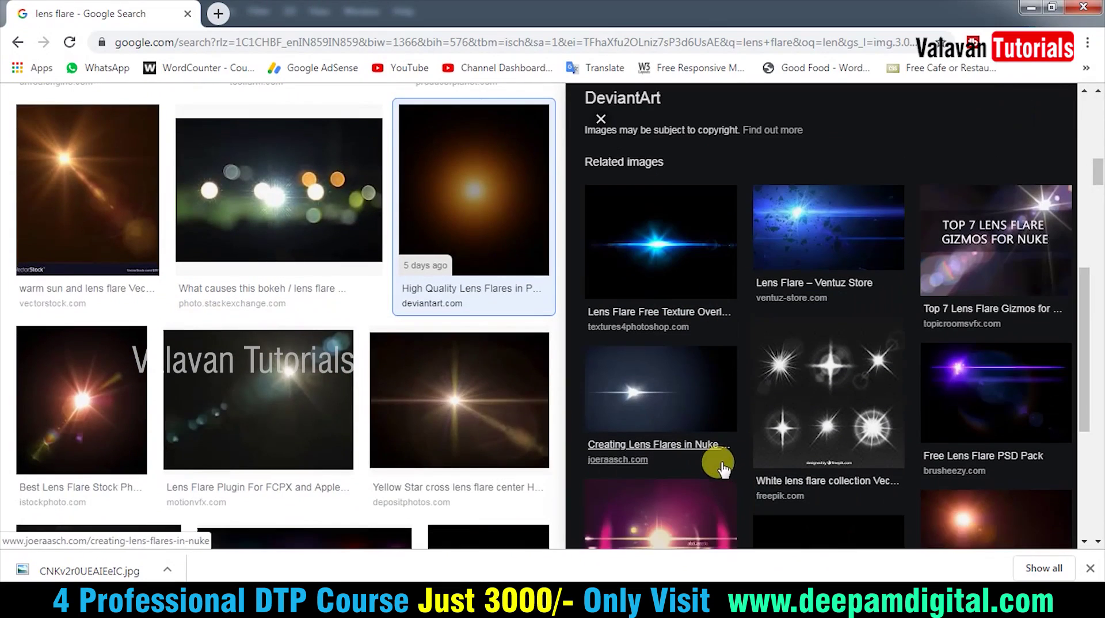
scroll(195, 360, "up", 5)
scroll(194, 359, "up", 3)
scroll(195, 345, "up", 3)
left_click(173, 333)
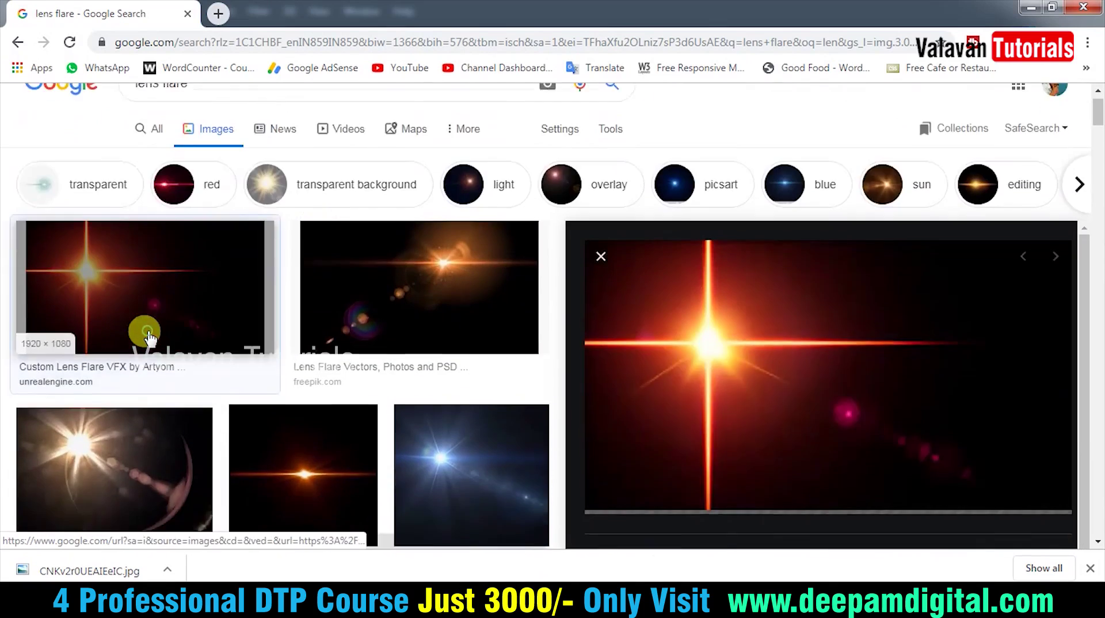
scroll(141, 331, "down", 2)
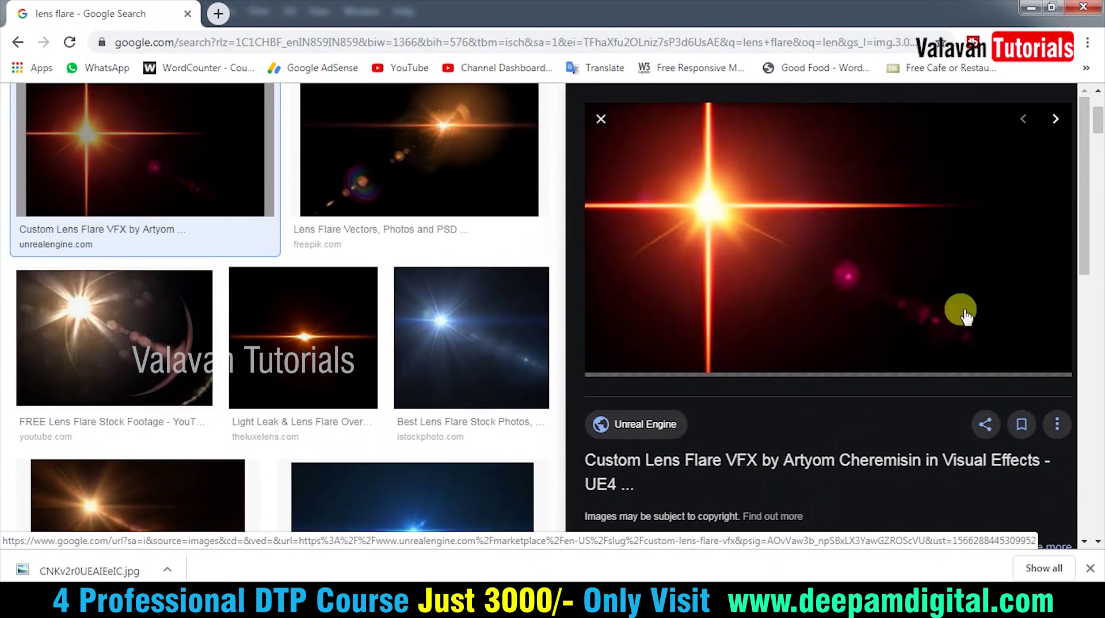
right_click(766, 183)
left_click(840, 351)
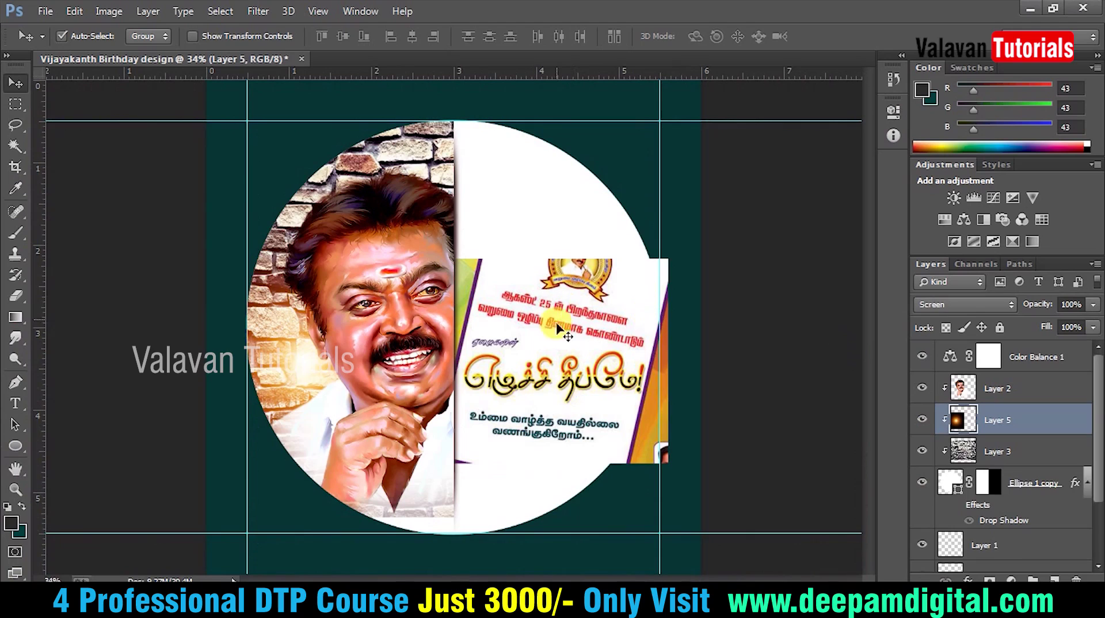
- Paste the star-burst flare as Layer 6, try Screen, then set it to Multiply
key("ctrl+v")
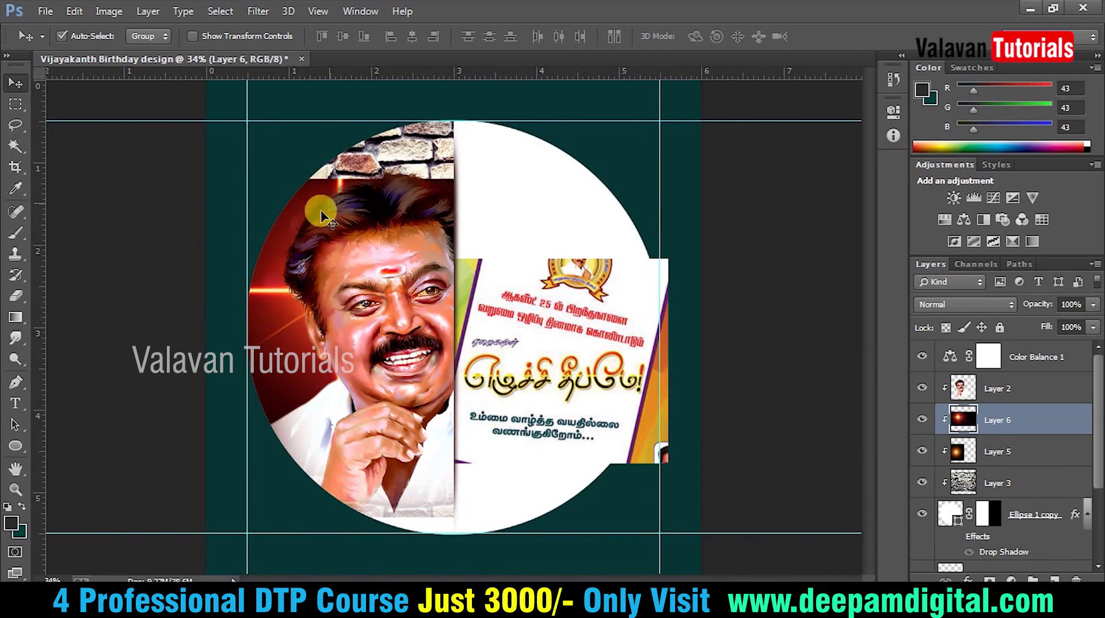
left_click_drag(323, 218, 327, 90)
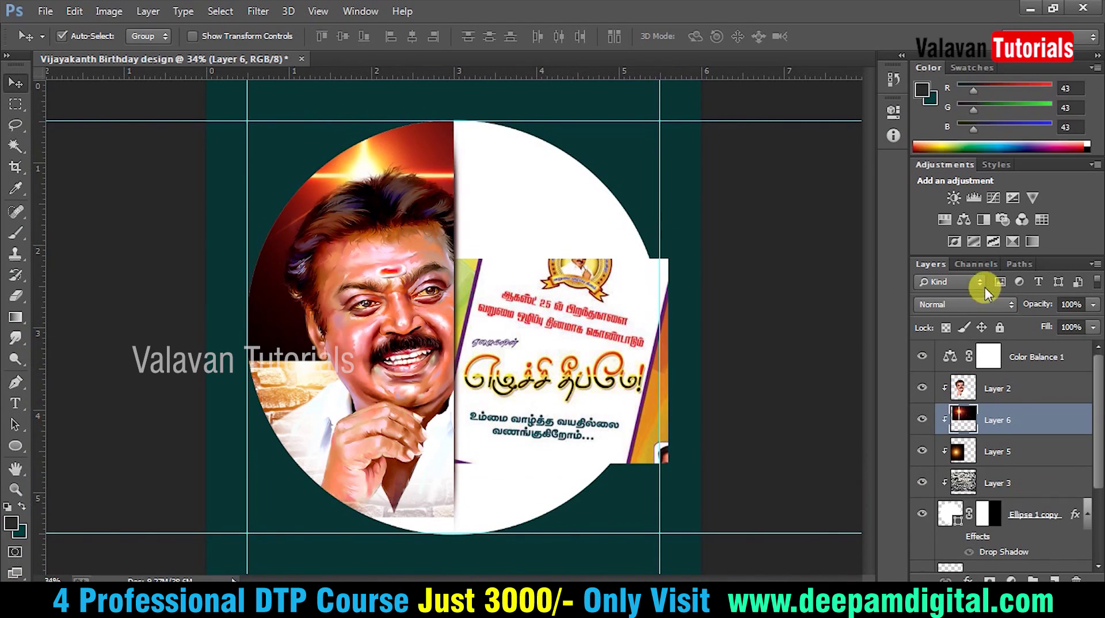
left_click(984, 304)
left_click(958, 137)
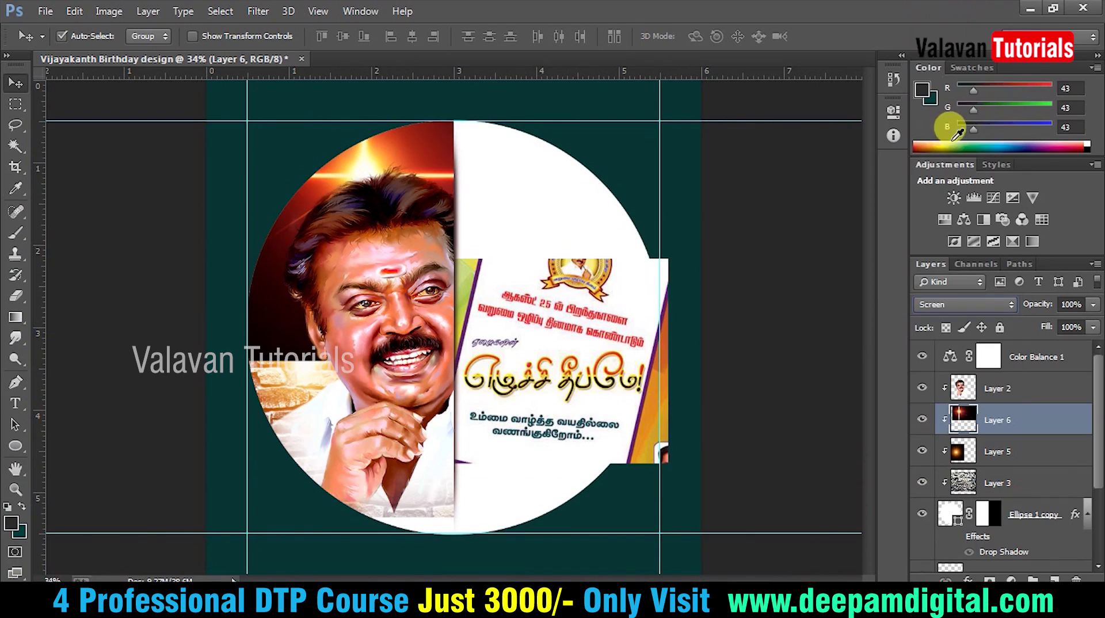
left_click_drag(426, 146, 431, 173)
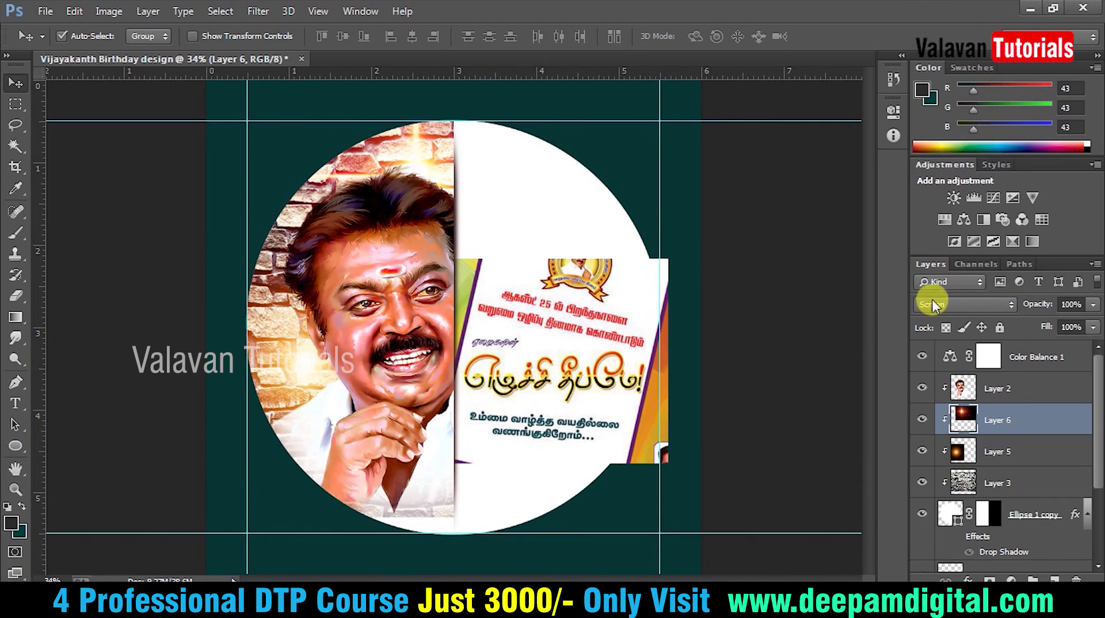
left_click(976, 306)
left_click(950, 53)
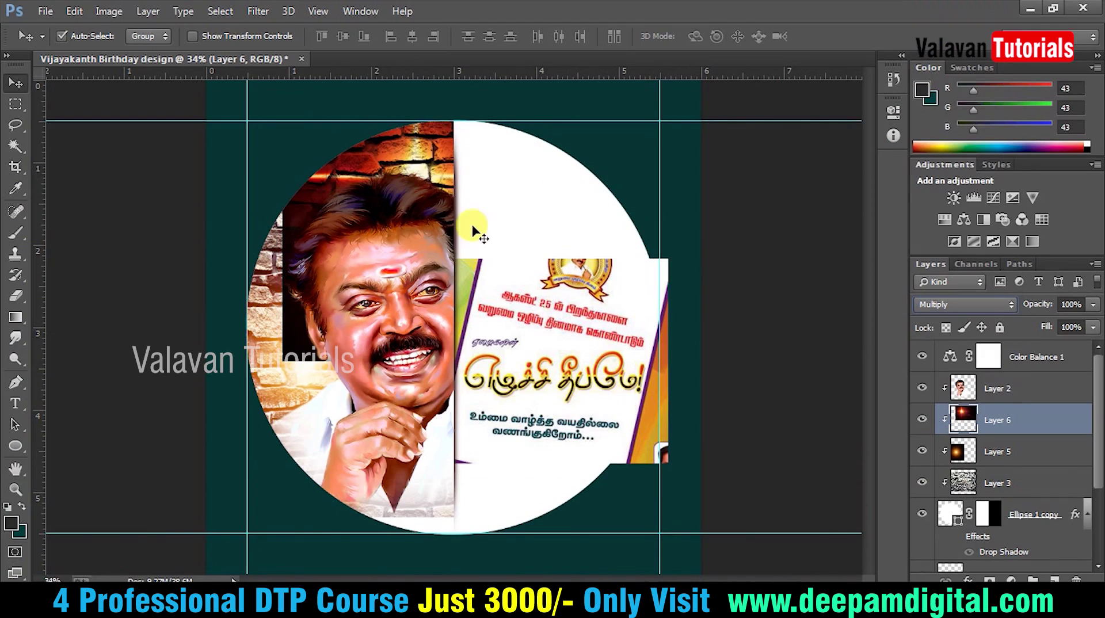
- Enlarge the Layer 6 flare to about 154% and reposition it
key("ctrl+t")
left_click_drag(436, 154, 350, 257)
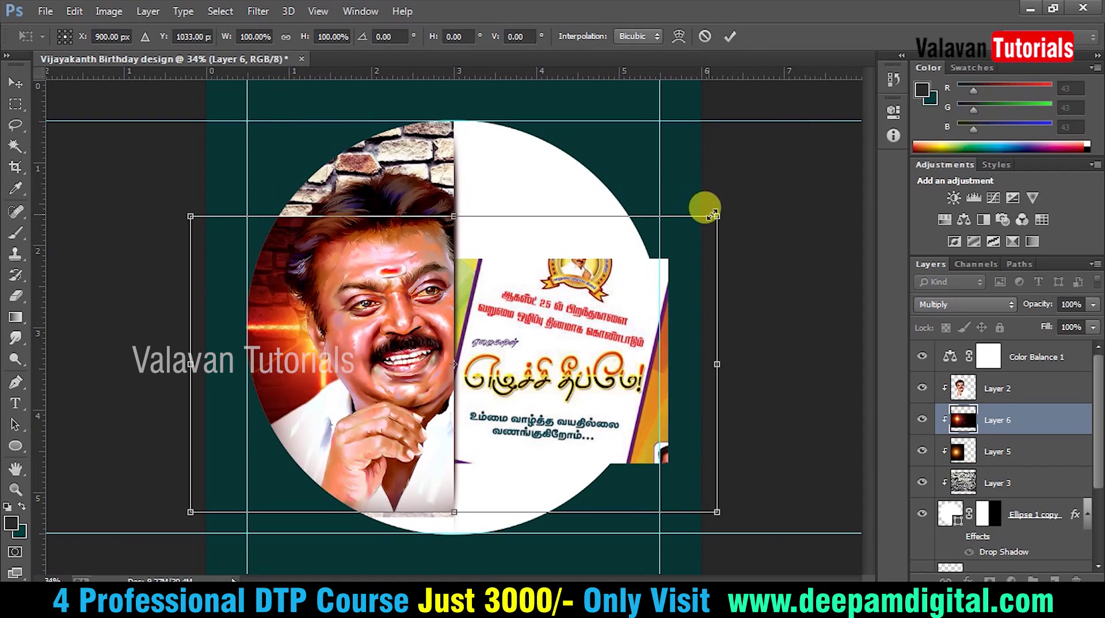
left_click_drag(714, 215, 846, 129)
left_click_drag(285, 246, 335, 288)
right_click(334, 288)
left_click(276, 334)
- Scale the flare further behind the portrait, commit, and move Layer 6 below Layer 5
mouse_move(282, 344)
left_mouse_down()
mouse_move(347, 356)
mouse_move(397, 298)
left_mouse_up()
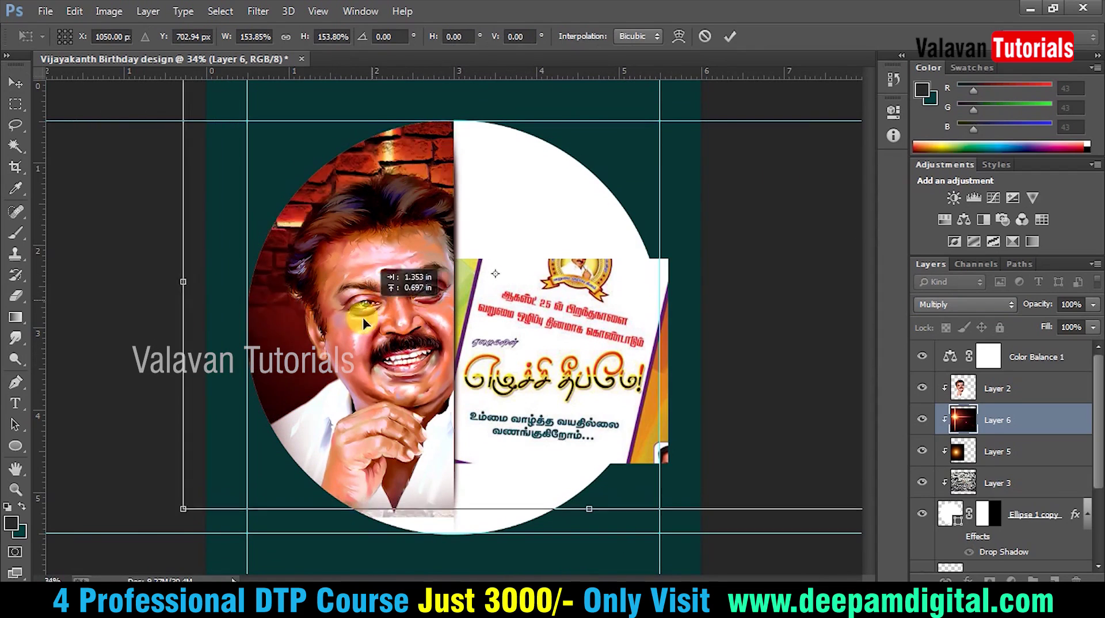
left_click_drag(397, 298, 407, 321)
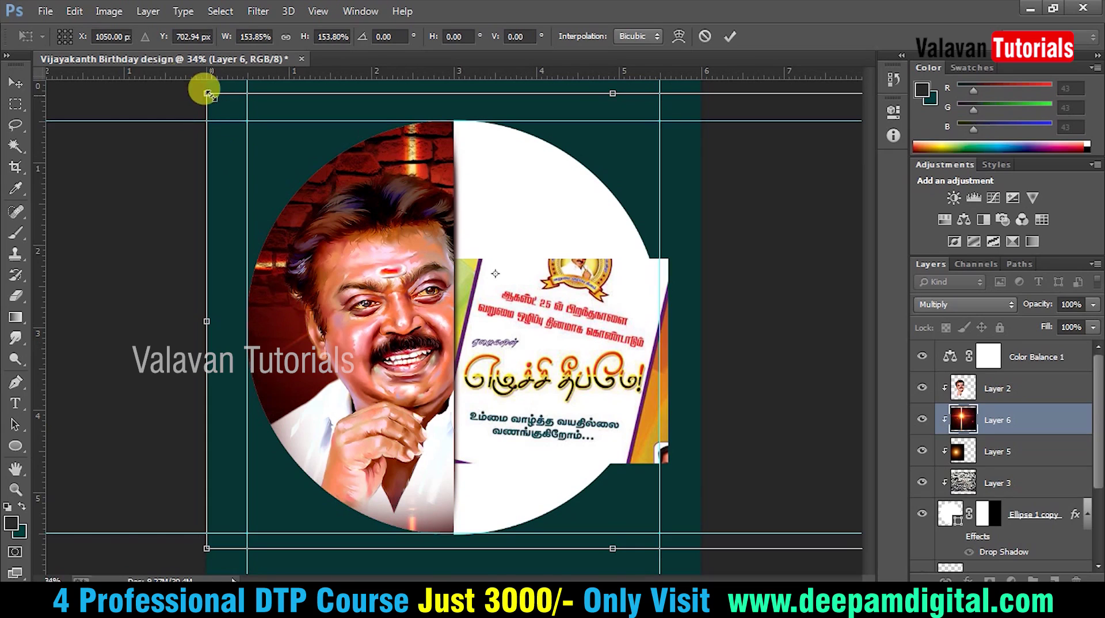
left_click_drag(207, 92, 44, 34)
mouse_move(282, 306)
left_mouse_down()
mouse_move(334, 314)
mouse_move(417, 281)
mouse_move(426, 295)
left_mouse_up()
key("Return")
key("ctrl+t")
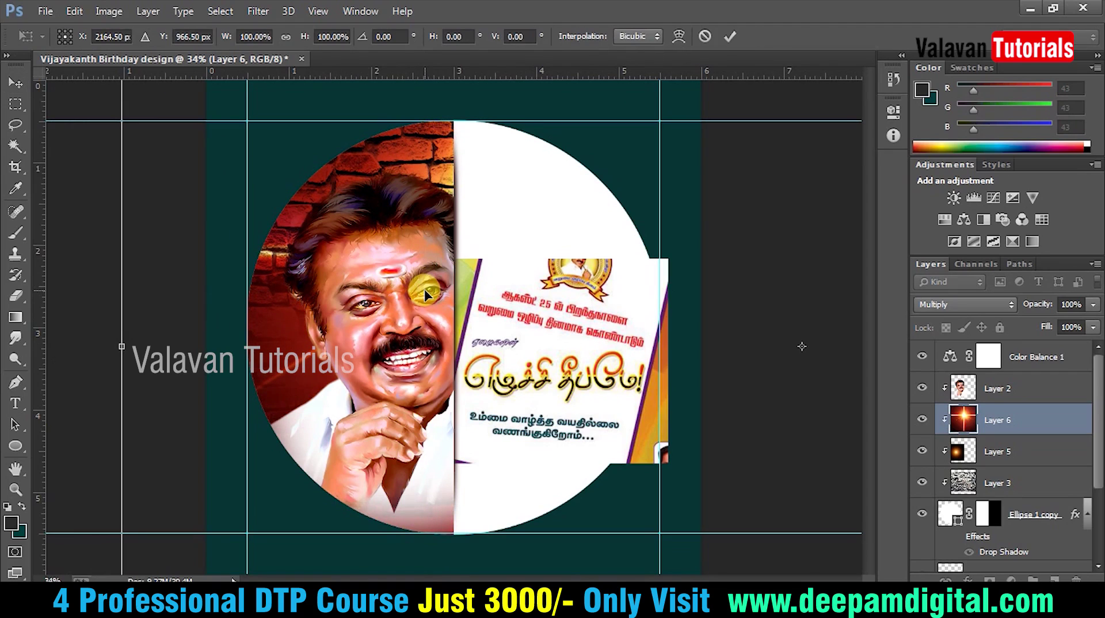
key("Return")
left_click_drag(978, 423, 1002, 419)
- Move the Layer 4 poster image to the upper left, over the portrait's left side
left_click_drag(294, 367, 294, 364)
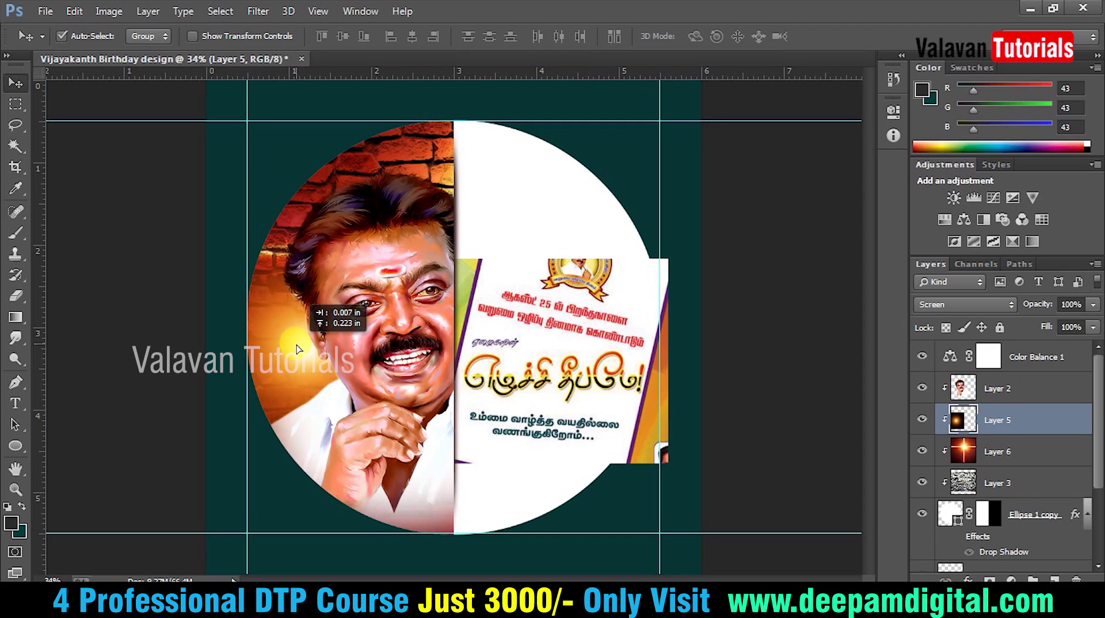
key("Tab")
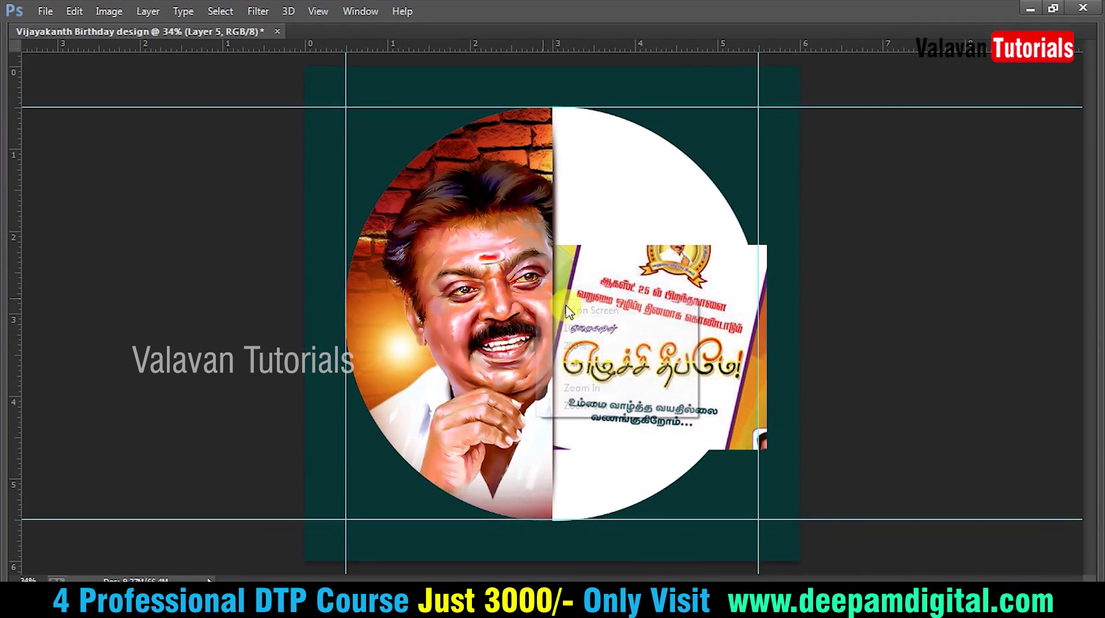
left_click_drag(582, 311, 589, 313)
left_click(611, 306)
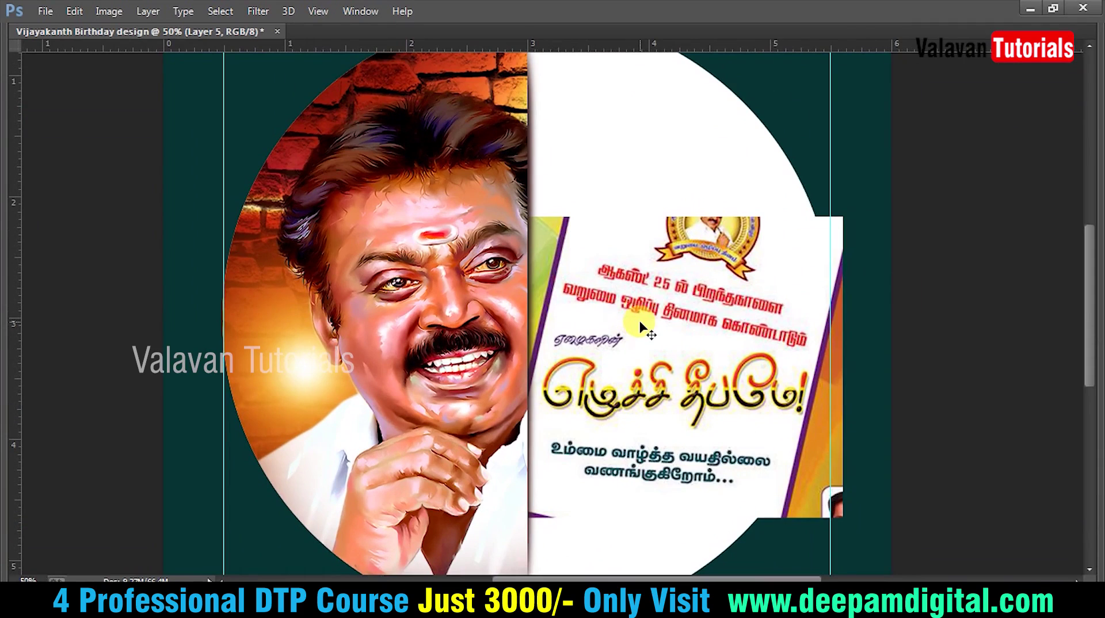
key("ctrl+minus")
left_click_drag(641, 326, 732, 282)
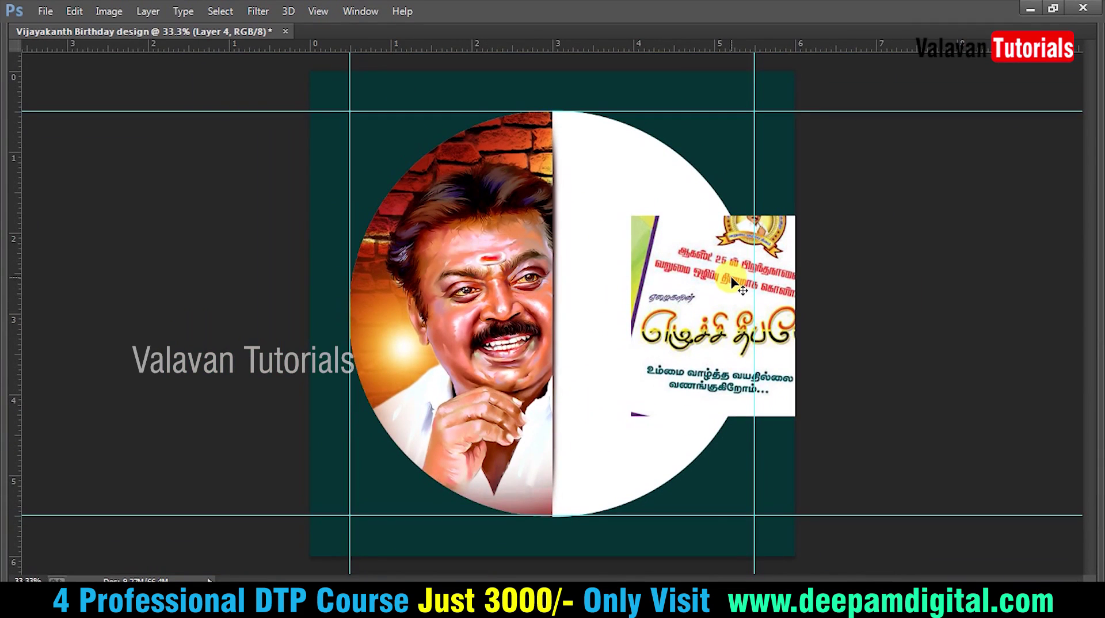
left_click_drag(723, 309, 422, 239)
key("z")
left_click_drag(316, 142, 954, 514)
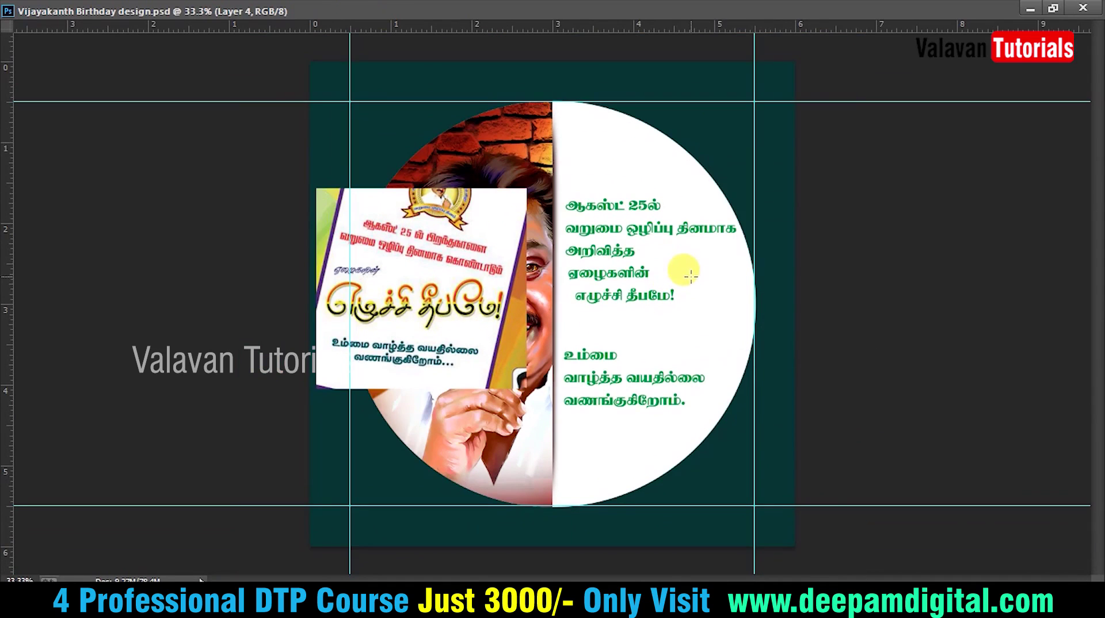
left_click_drag(455, 268, 432, 264)
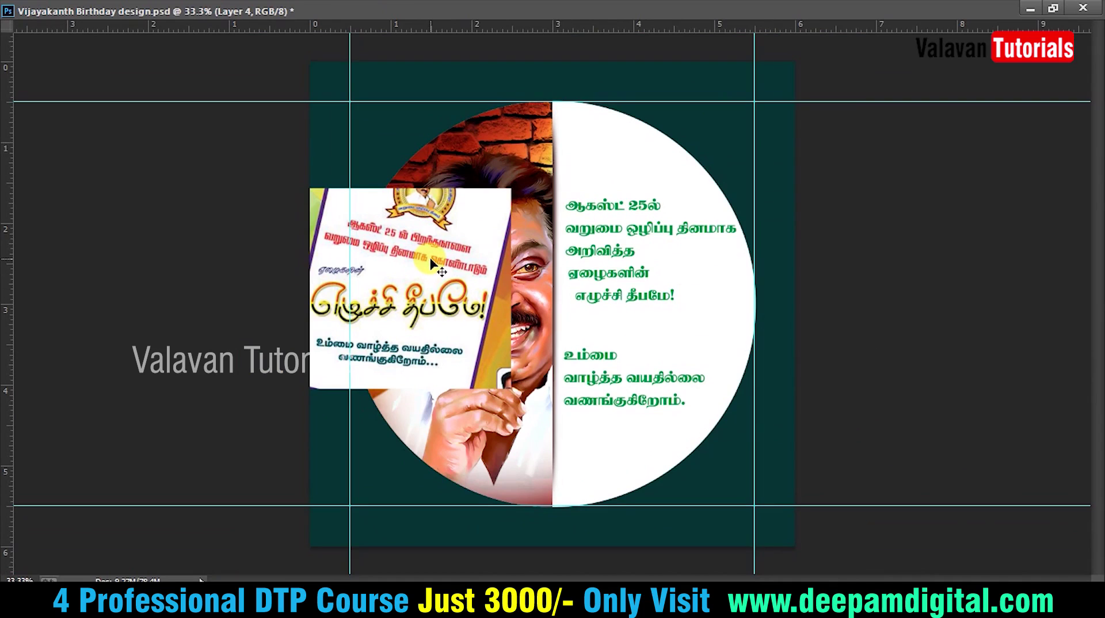
- Change the top Tamil lines to font RGB_0002 and colour them dark red
left_click(607, 203)
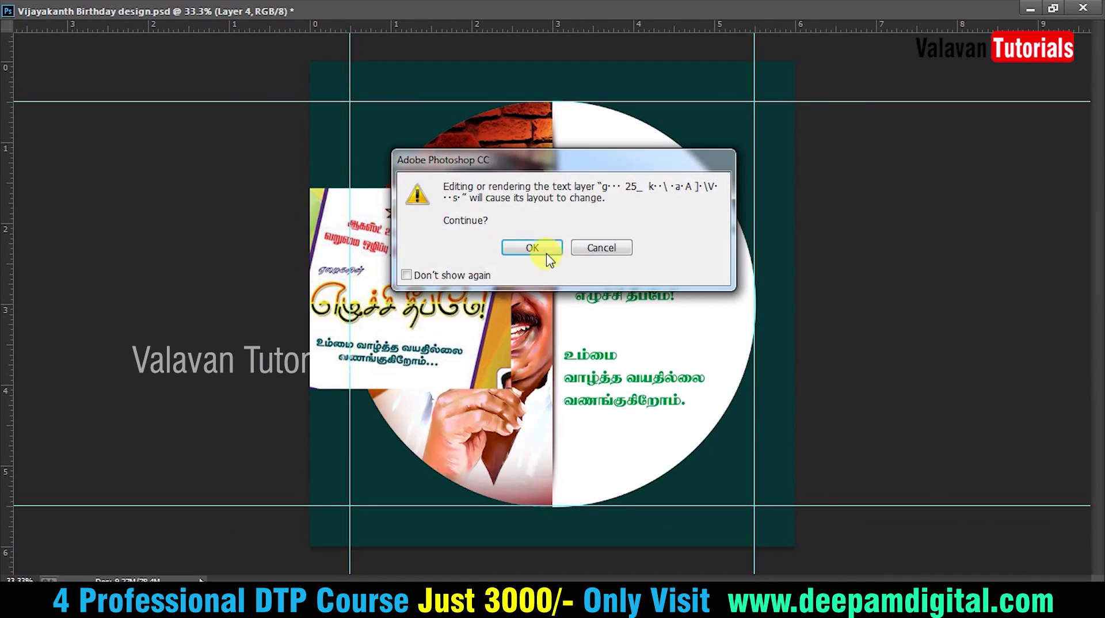
left_click(532, 248)
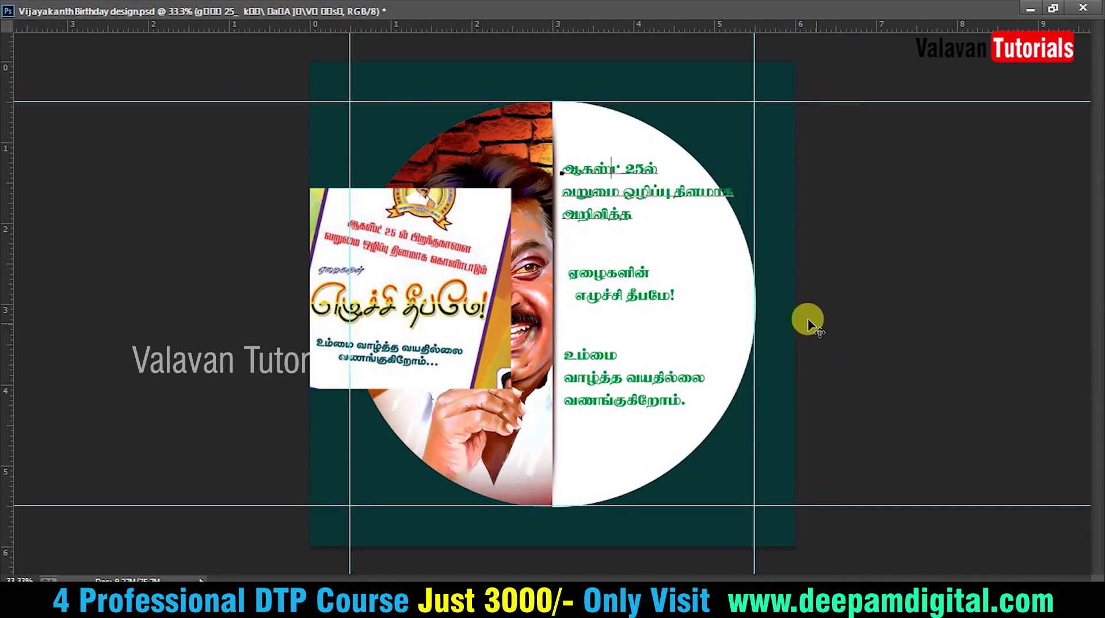
triple_click(630, 192)
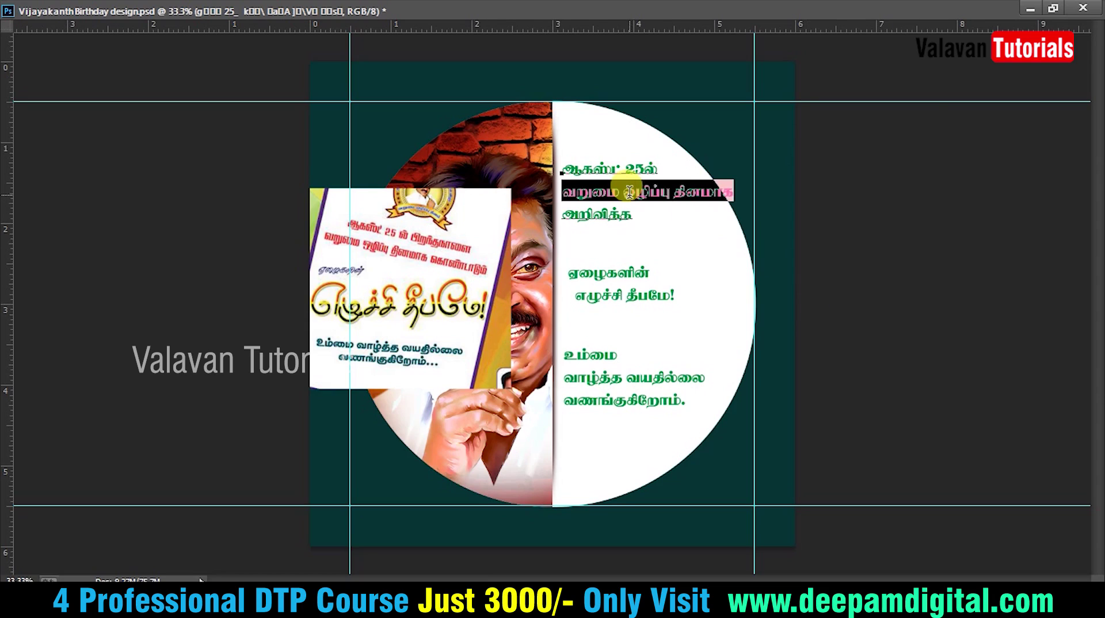
key("ctrl+t")
left_click(955, 57)
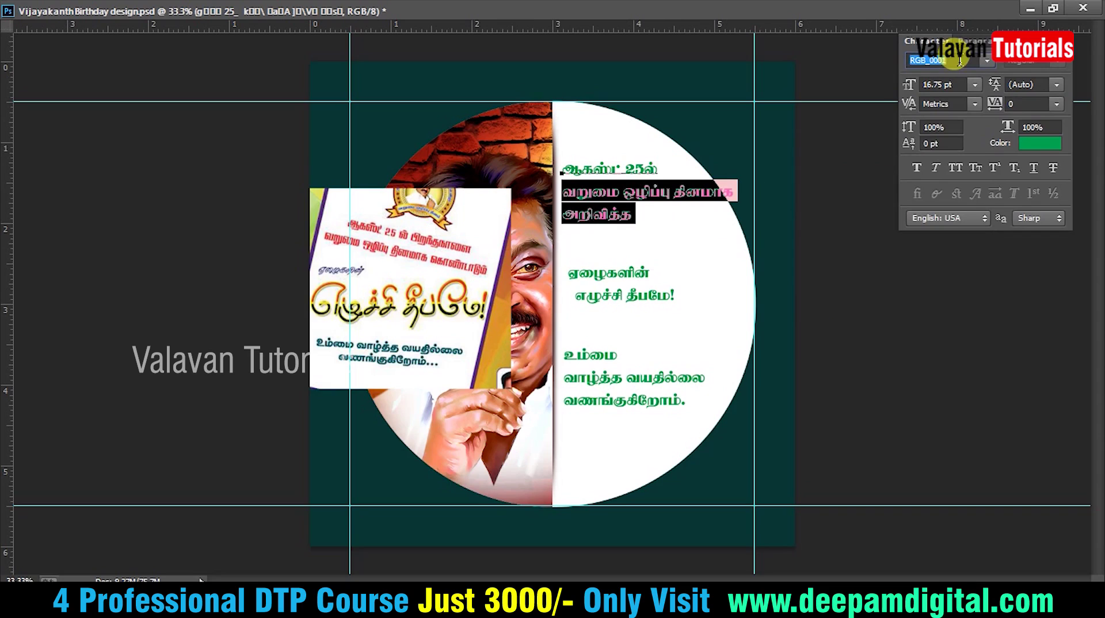
key("Down")
key("Down")
key("Down")
key("Down")
key("Down")
key("Down")
key("Down")
key("Return")
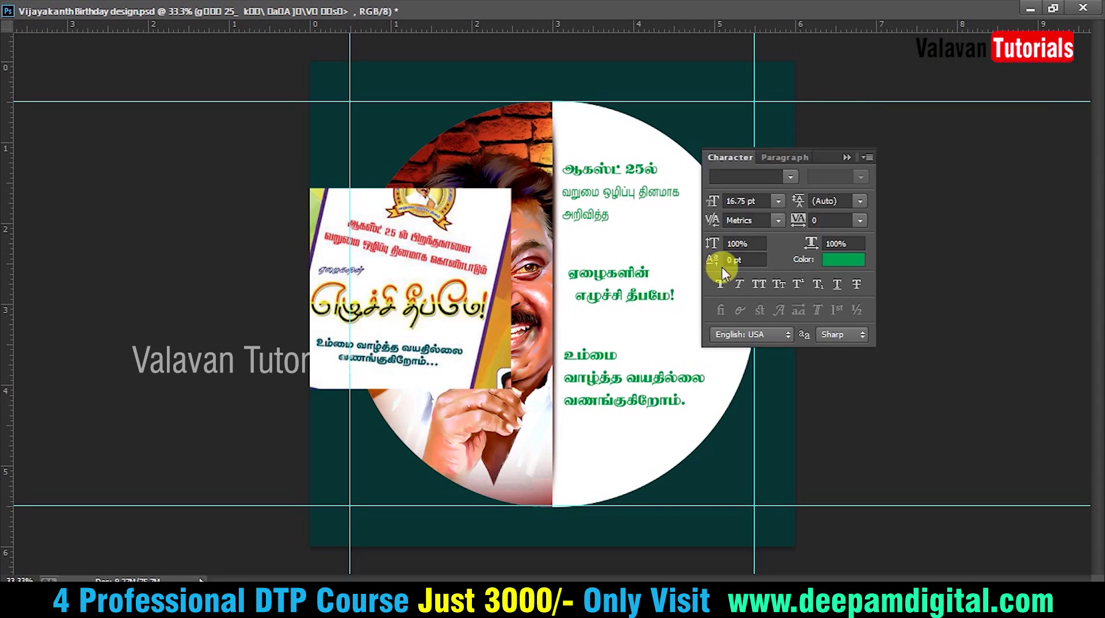
left_click(565, 208)
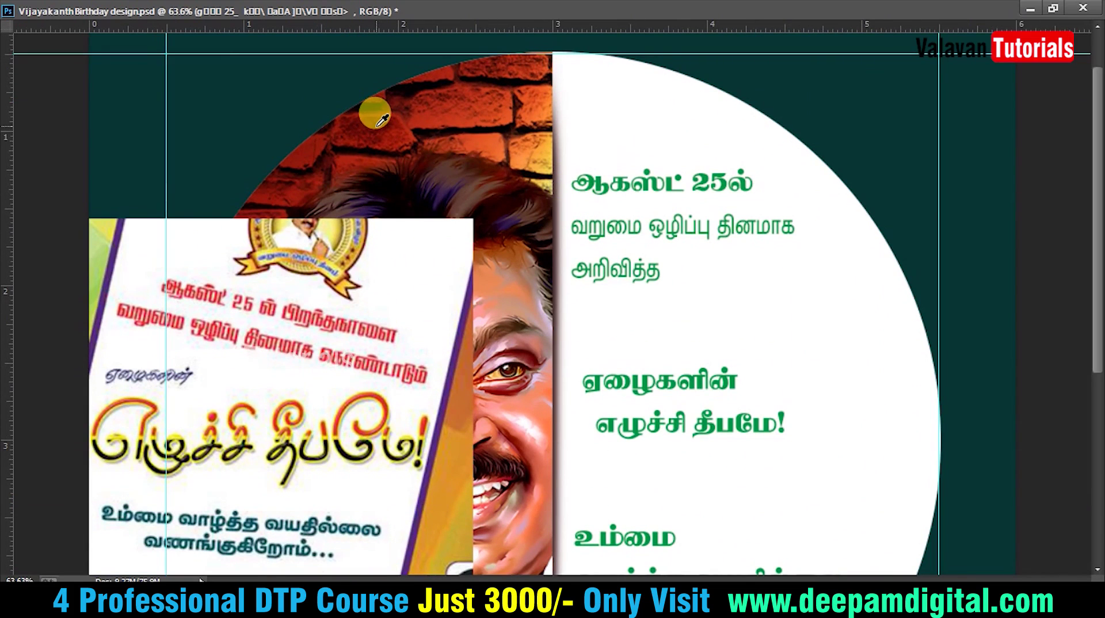
left_click(634, 179)
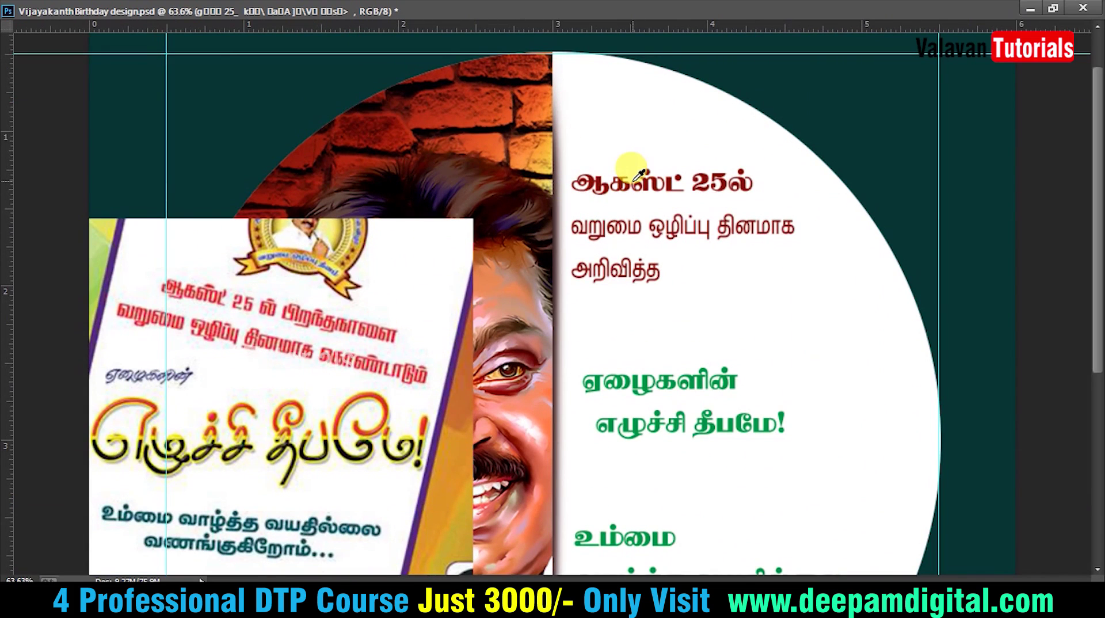
- Delete the empty line under அறிவித்த and begin editing the 'எழுச்சி தீபமே!' line
left_click(679, 373)
key("Return")
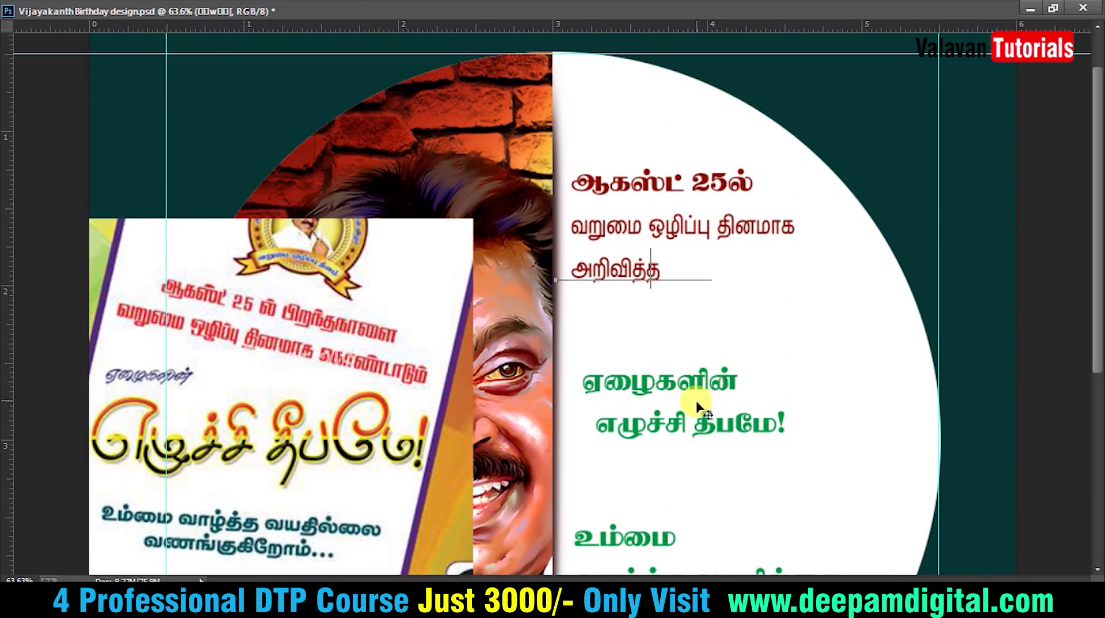
key("Delete")
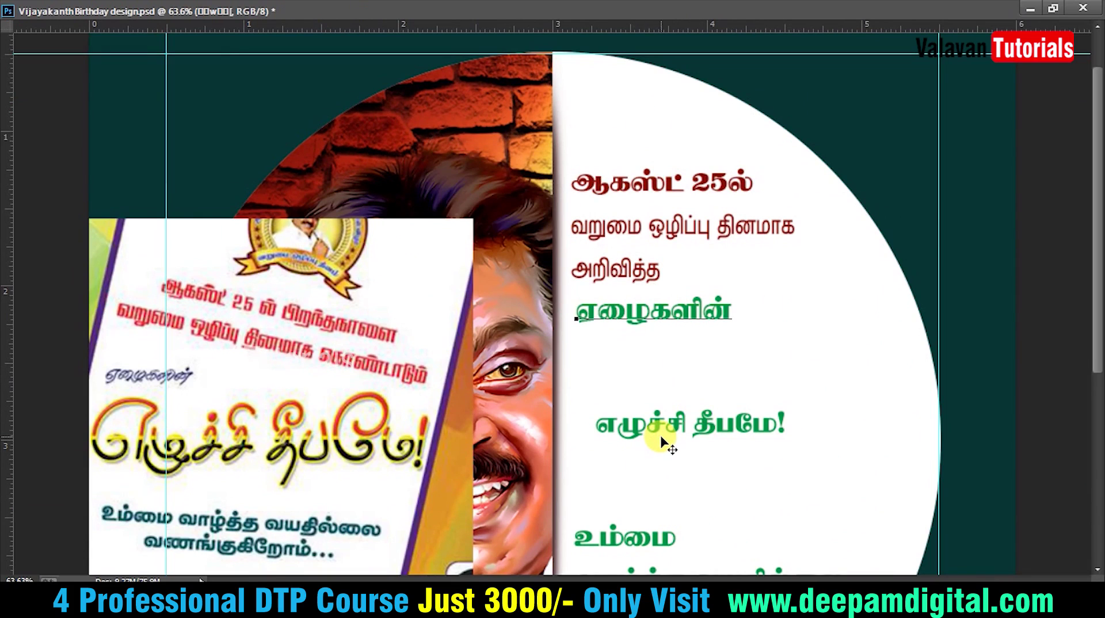
left_click(662, 426)
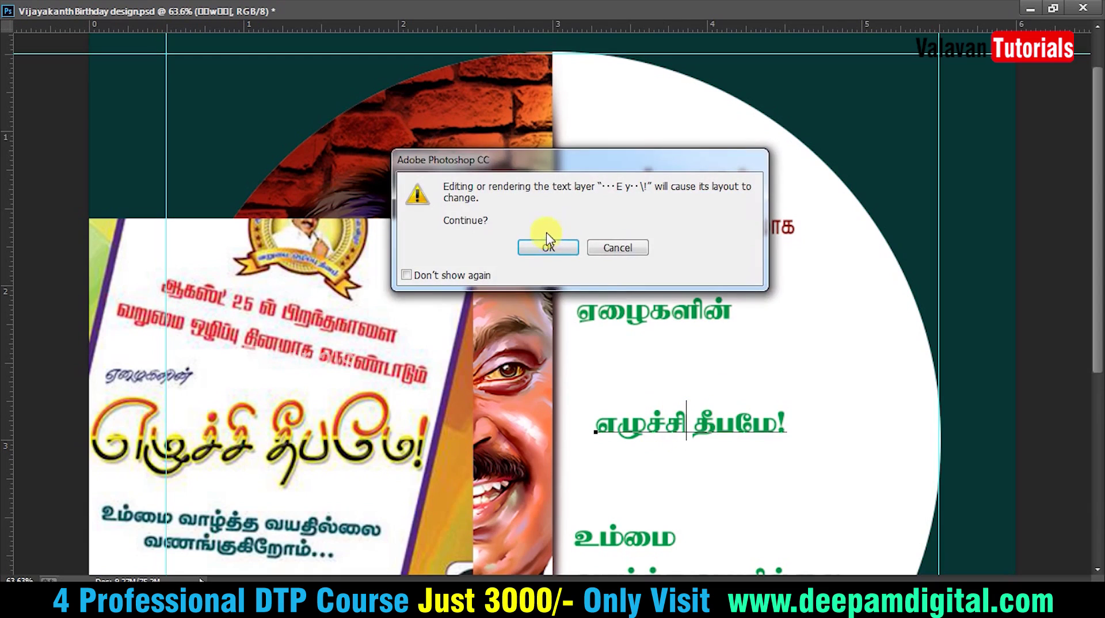
key("Return")
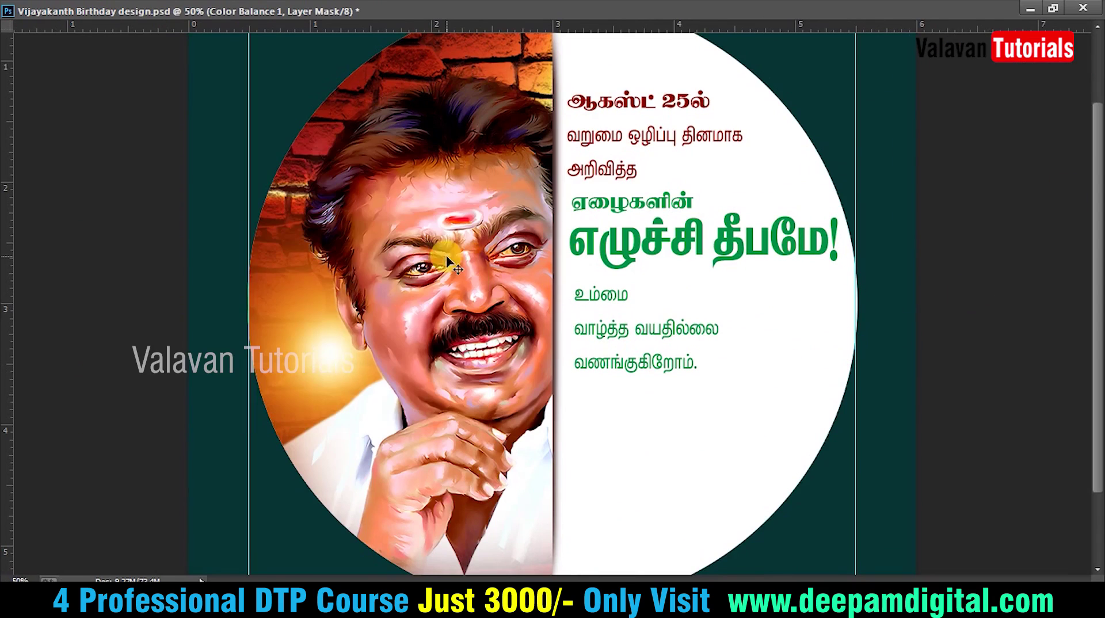
- Open CNKv2r0UEAIEeIC.jpg from the Downloads folder in Photoshop
left_click(601, 235, "alt")
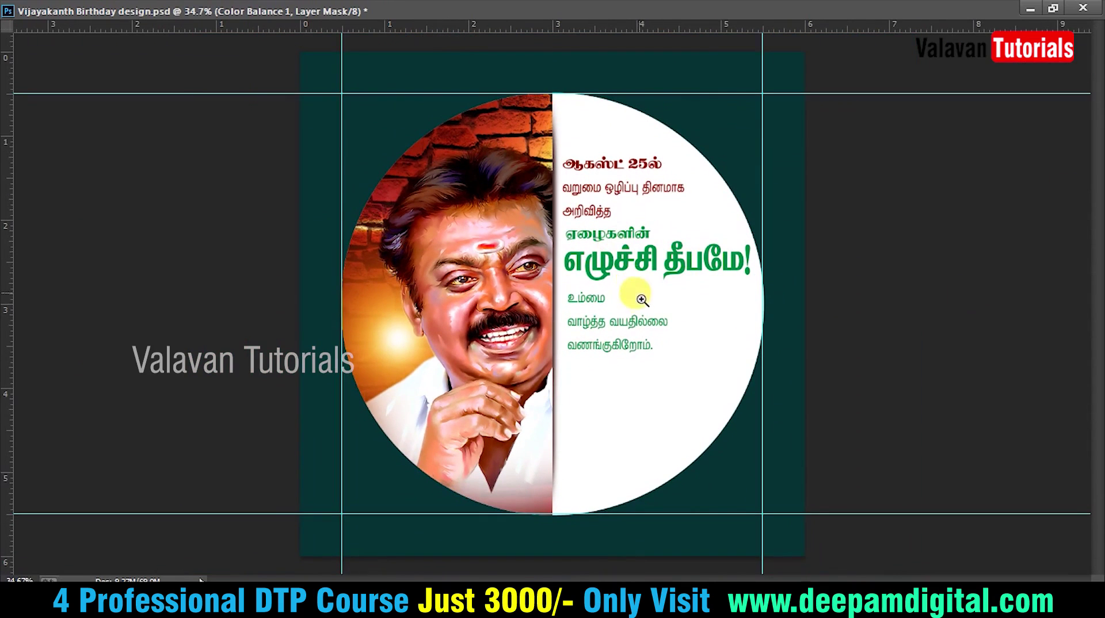
left_click(927, 503)
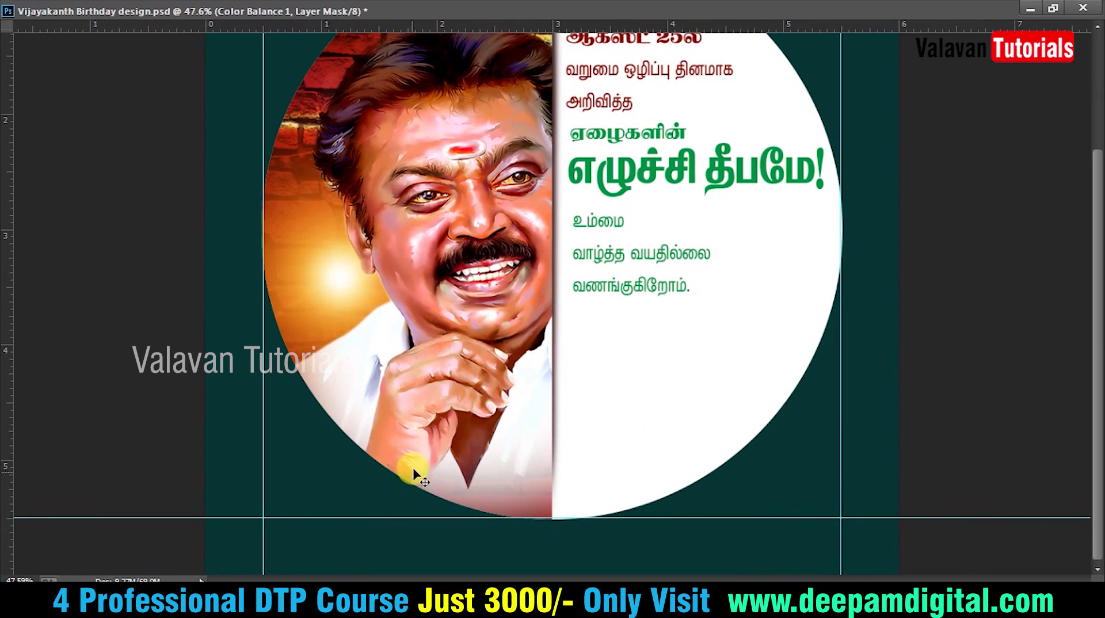
key("ctrl+o")
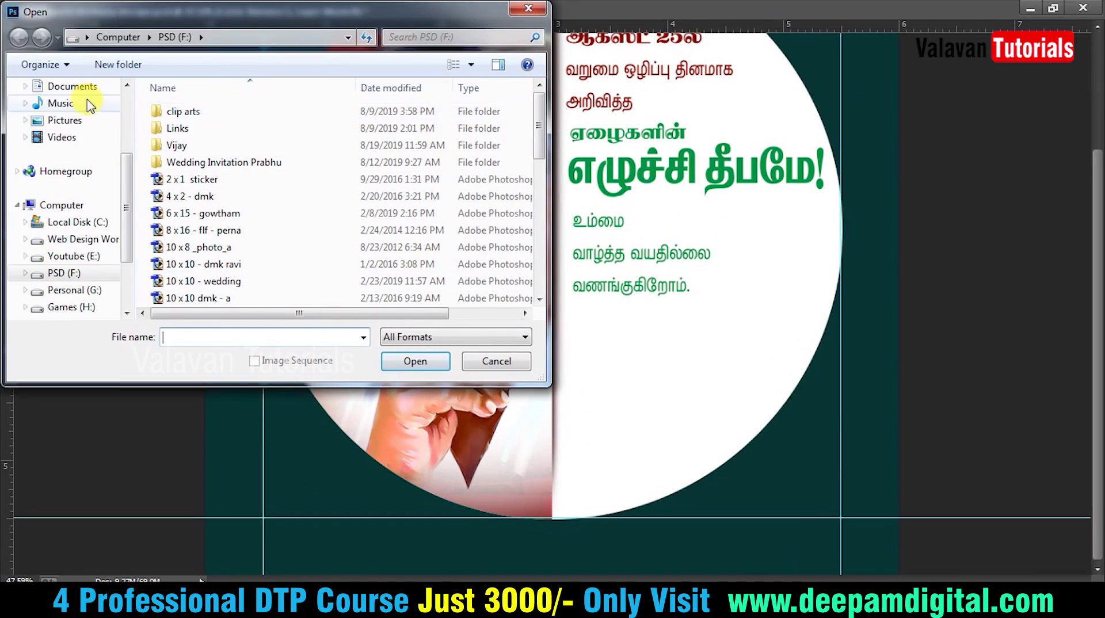
scroll(109, 154, "up", 3)
left_click(68, 111)
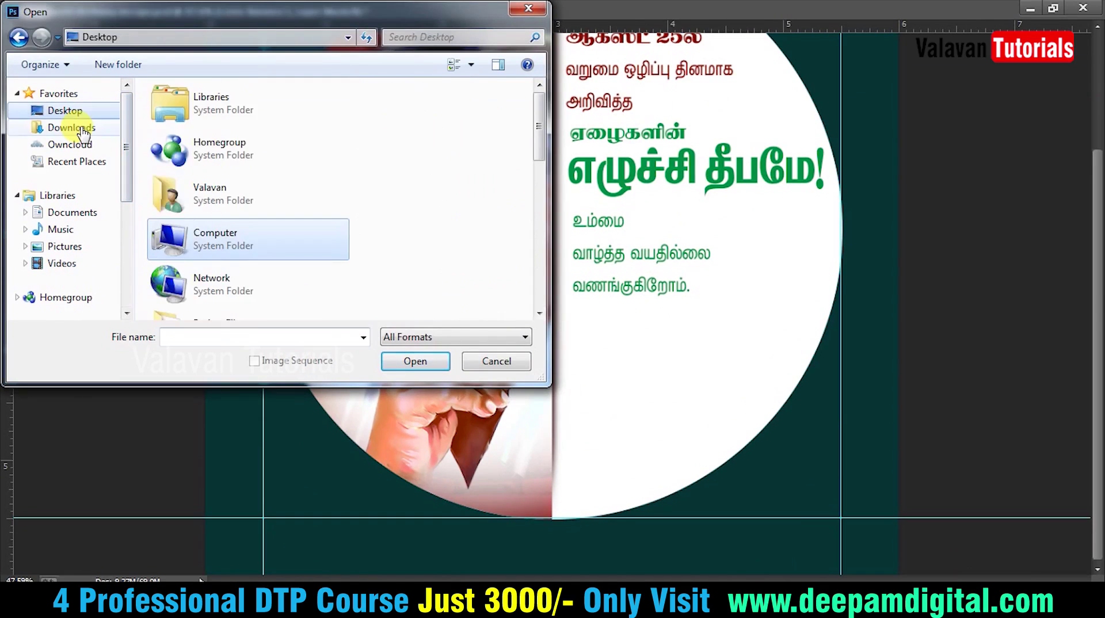
left_click(325, 147)
key("Down")
key("Down")
key("Down")
key("Down")
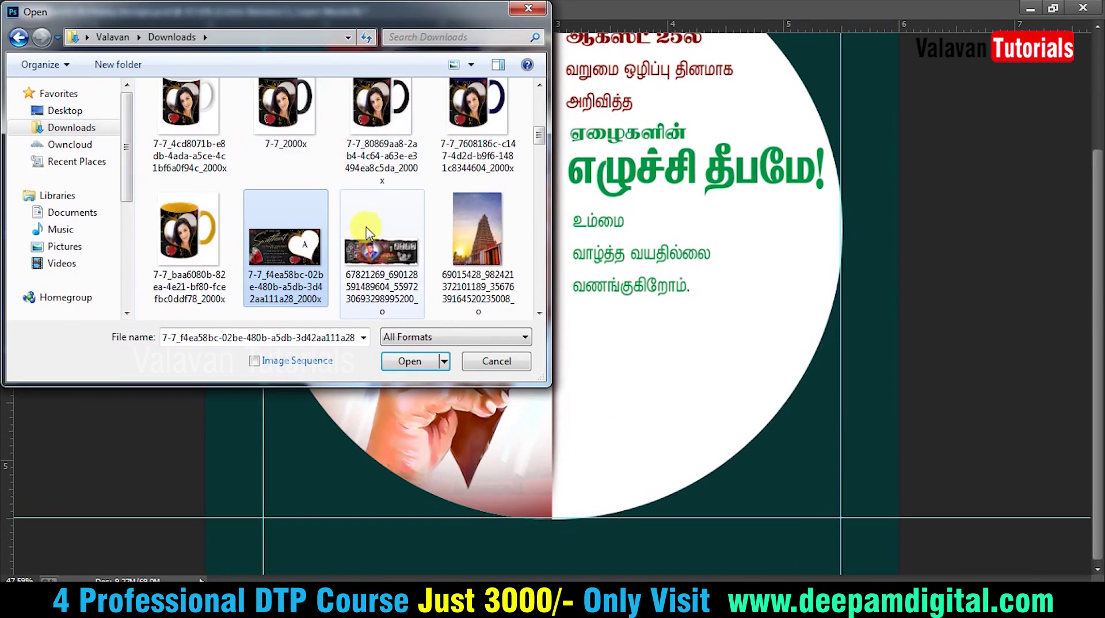
scroll(370, 235, "down", 1)
key("Down")
key("Down")
key("Down")
key("Down")
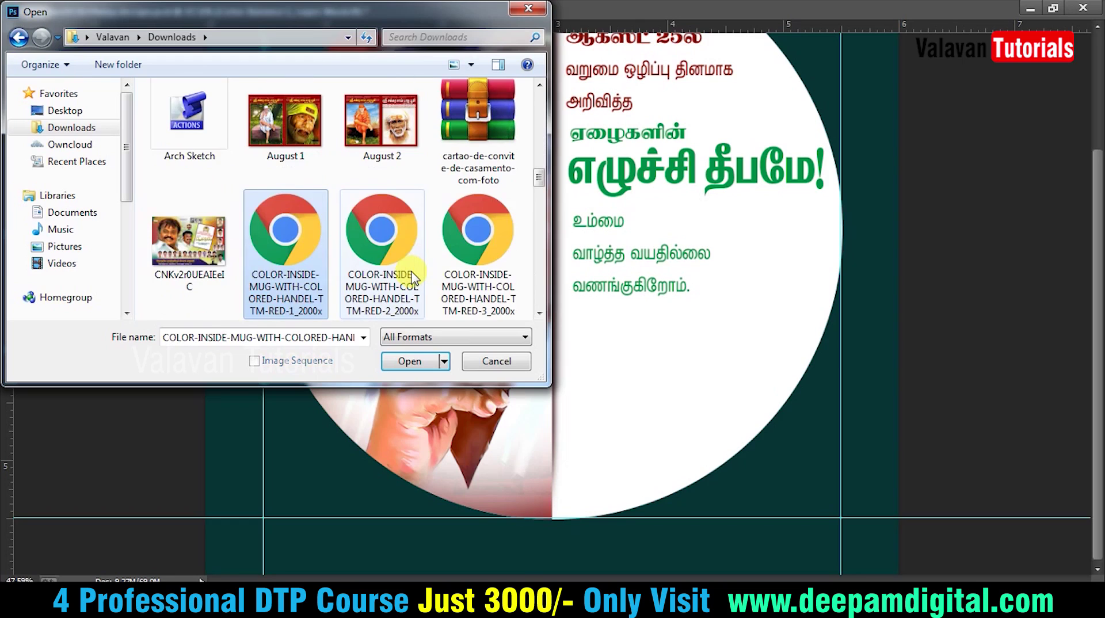
key("Left")
left_click(409, 361)
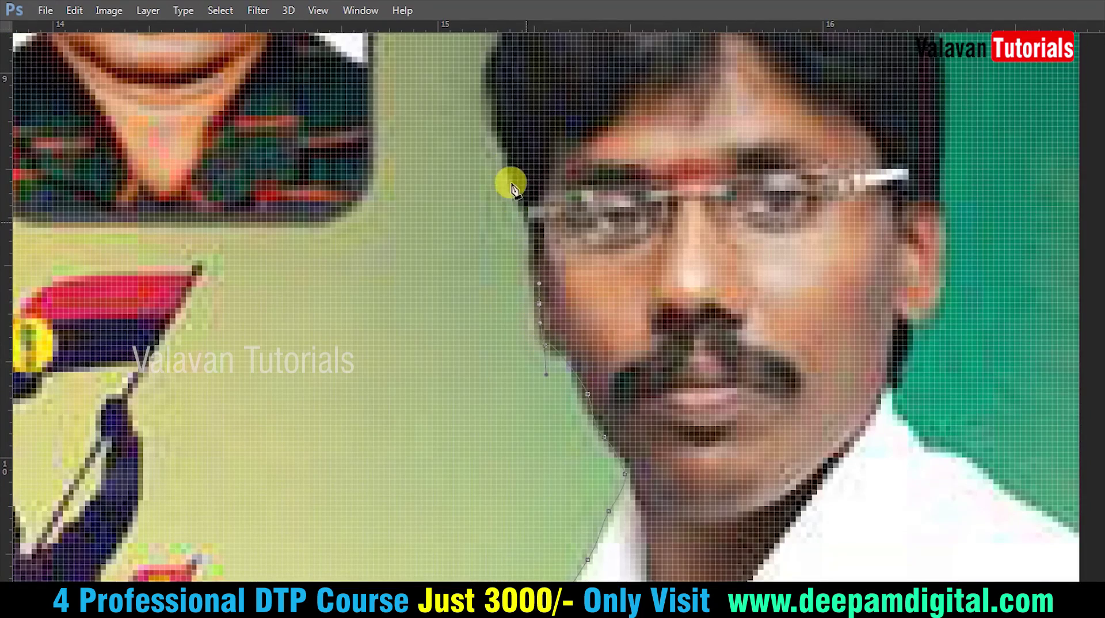
- Extend the lasso outline around the top and right side of the man's hair
left_click_drag(503, 75, 486, 210)
left_click(552, 90)
left_click_drag(718, 42, 792, 43)
left_click_drag(905, 133, 927, 185)
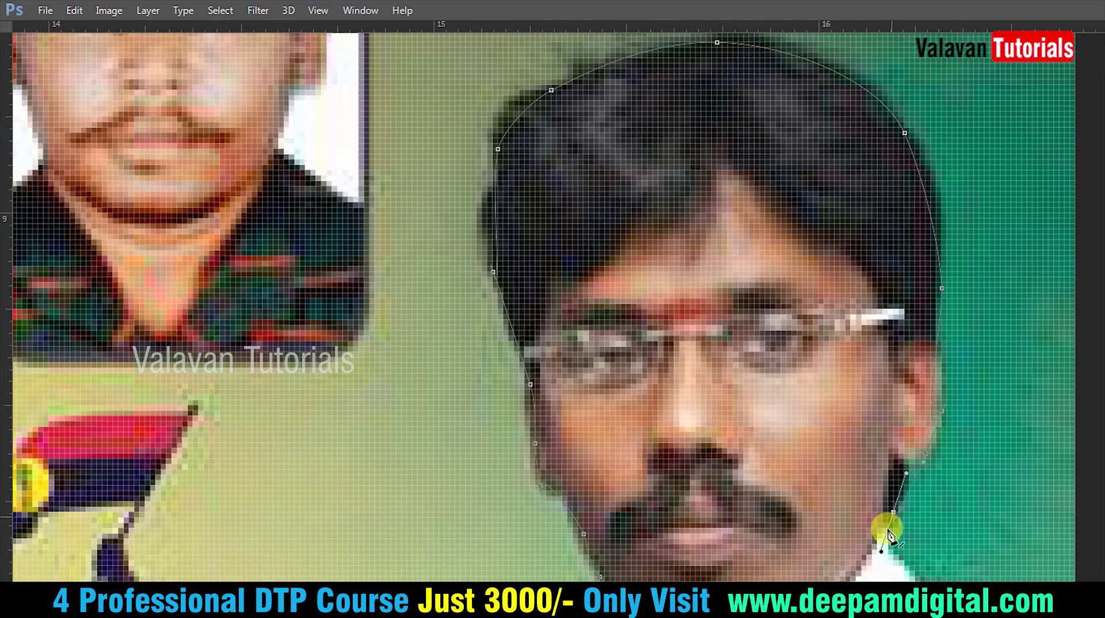
left_click_drag(934, 580, 750, 285)
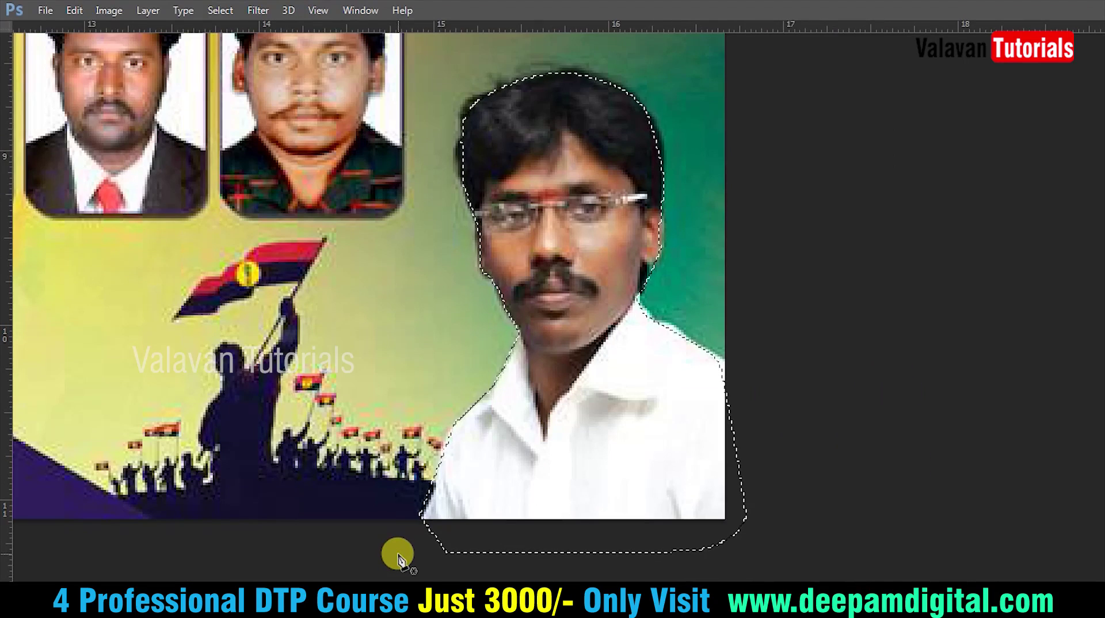
- Feather the organizer's selection by 5 pixels and copy the cut-out
key("shift+F6")
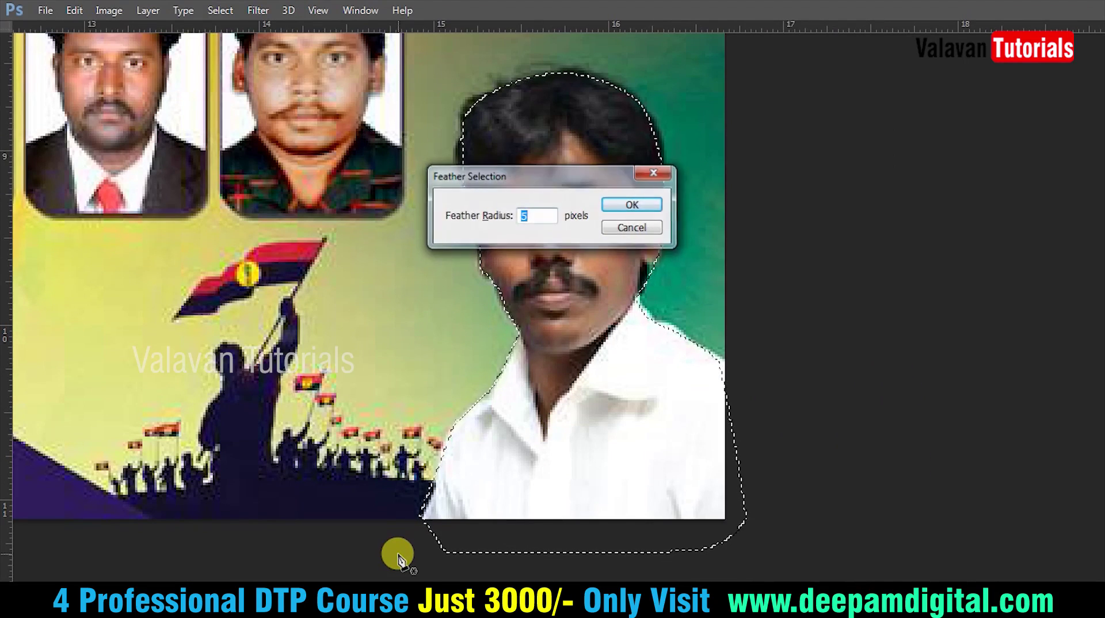
key("Return")
key("ctrl+z")
key("shift+F6")
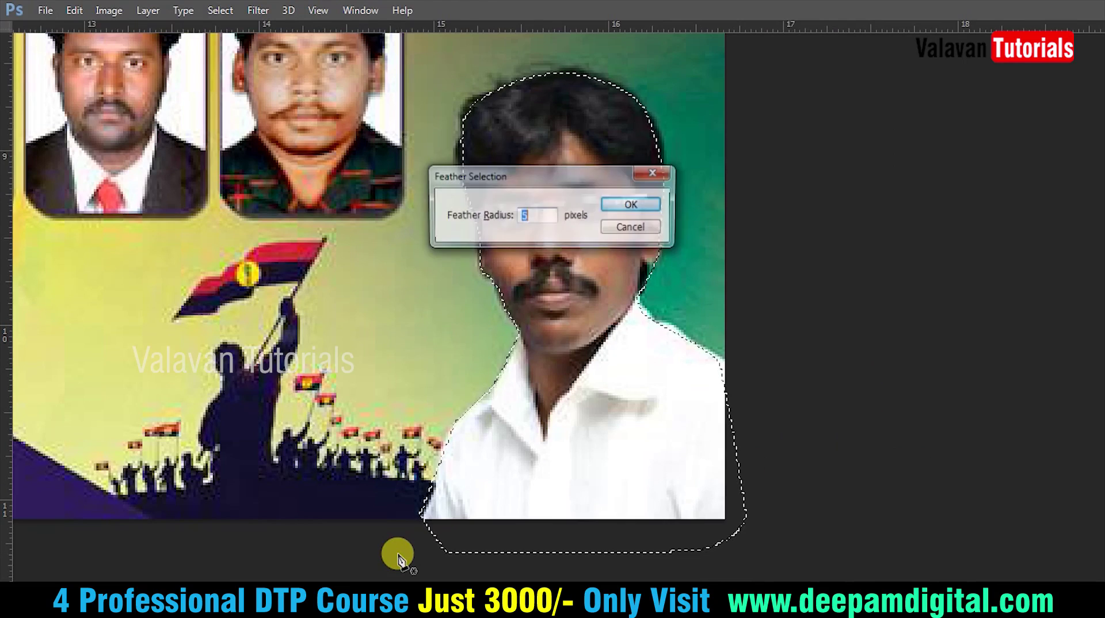
type("1")
key("Return")
key("Delete")
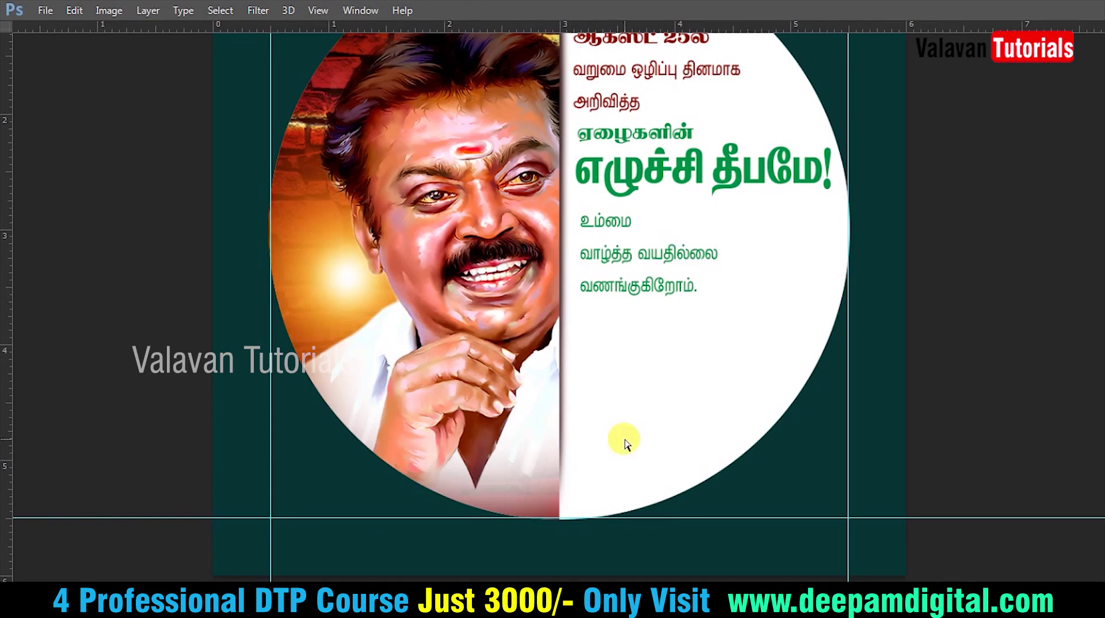
- Paste the cut-out into the design, enlarge it and flip it horizontally
key("ctrl+v")
mouse_move(617, 452)
left_mouse_down()
mouse_move(680, 367)
mouse_move(682, 344)
left_mouse_up()
mouse_move(630, 396)
left_mouse_down()
mouse_move(604, 407)
mouse_move(638, 396)
left_mouse_up()
right_click(620, 384)
left_click(691, 354)
key("Return")
- Enlarge the flipped photo further and nudge it into the circle's white half
key("ctrl+t")
left_click_drag(678, 349, 731, 308)
key("Return")
left_click_drag(647, 418, 625, 378)
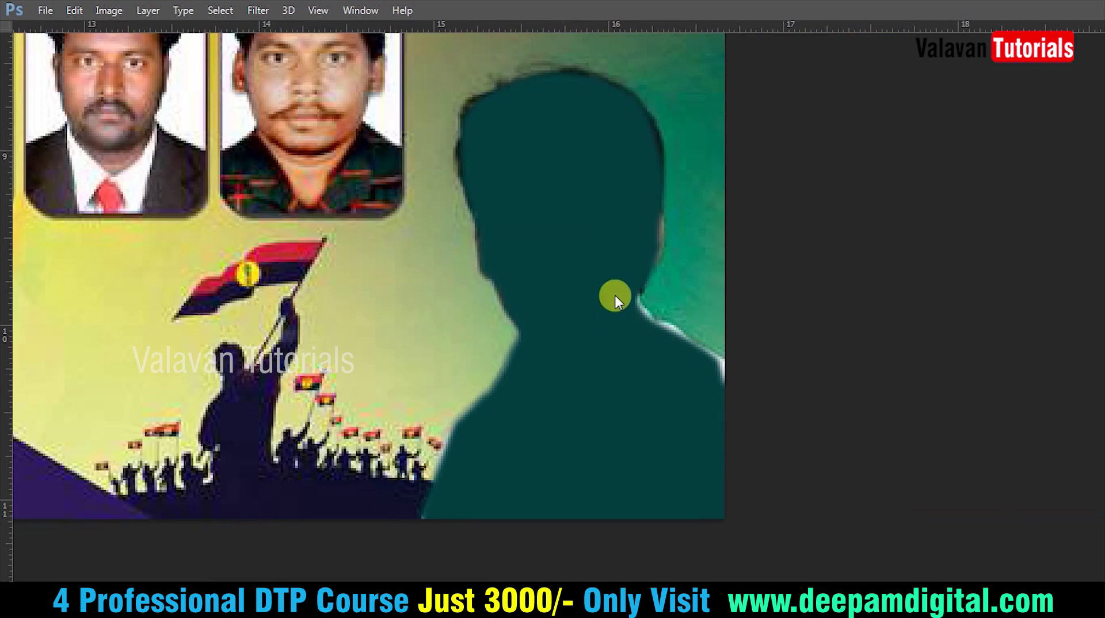
- Close the flag-crowd photo without saving and clip the organizer photo inside the circle
key("ctrl+w")
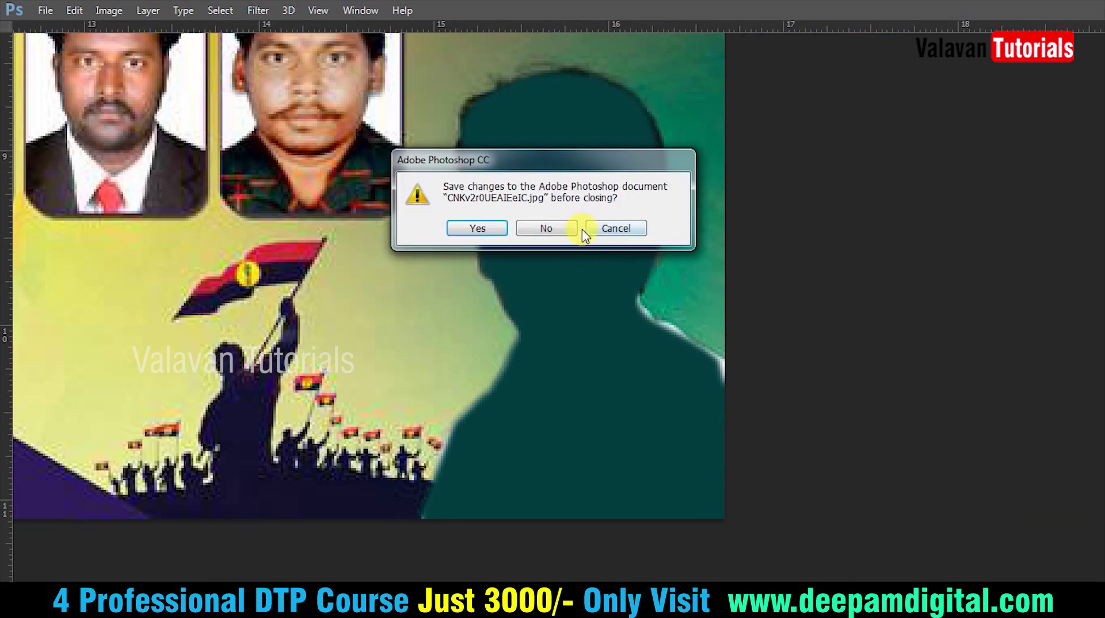
left_click(570, 226)
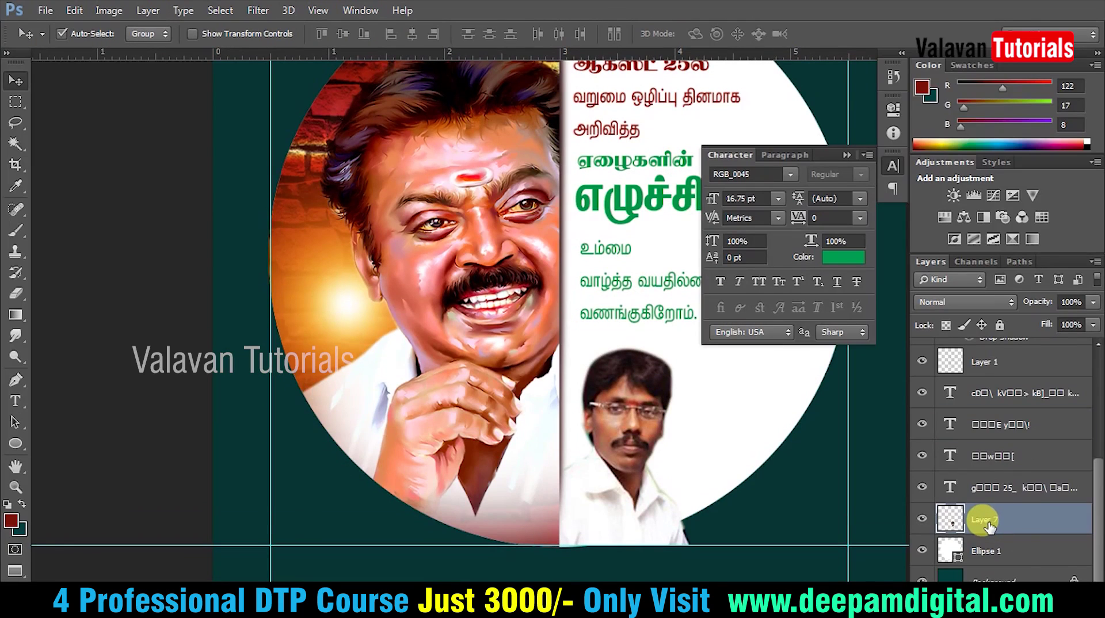
right_click(988, 524)
left_click(834, 221)
left_click_drag(646, 428, 639, 425)
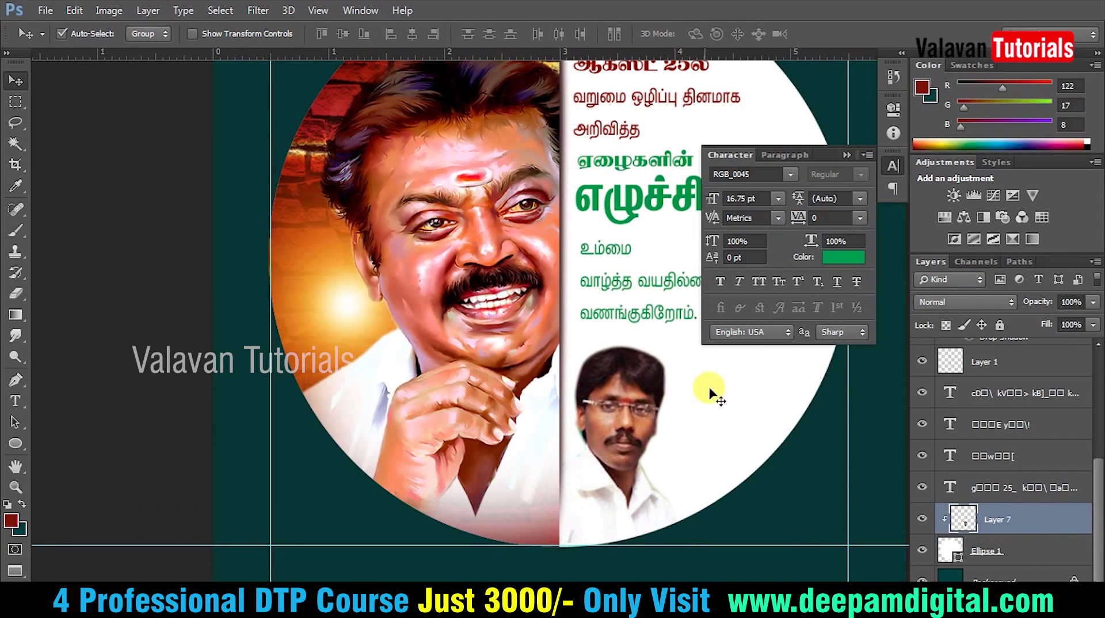
- Fit the design on screen, hide the guides and preview it full screen
key("f")
right_click(661, 268)
left_click(727, 285)
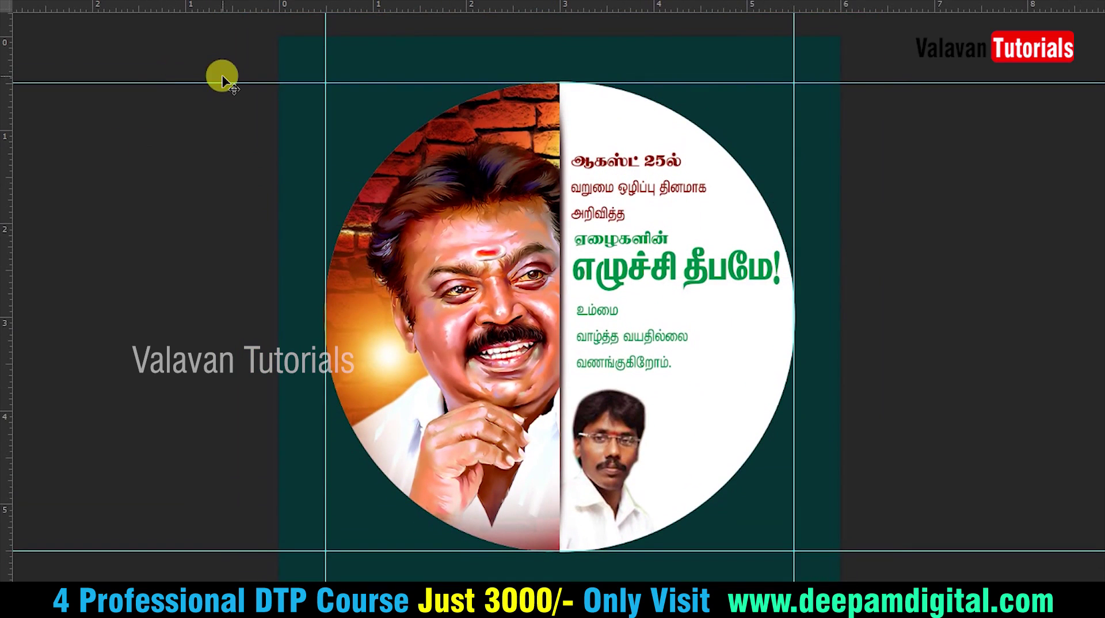
key("ctrl+semicolon")
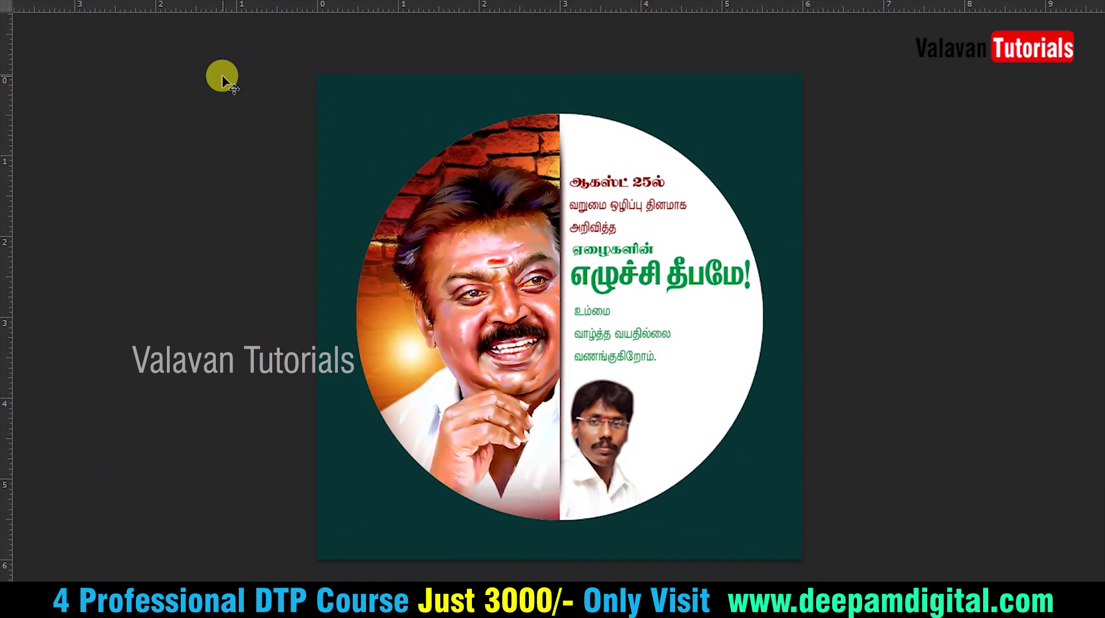
key("ctrl+plus")
right_click(633, 53)
left_click(671, 74)
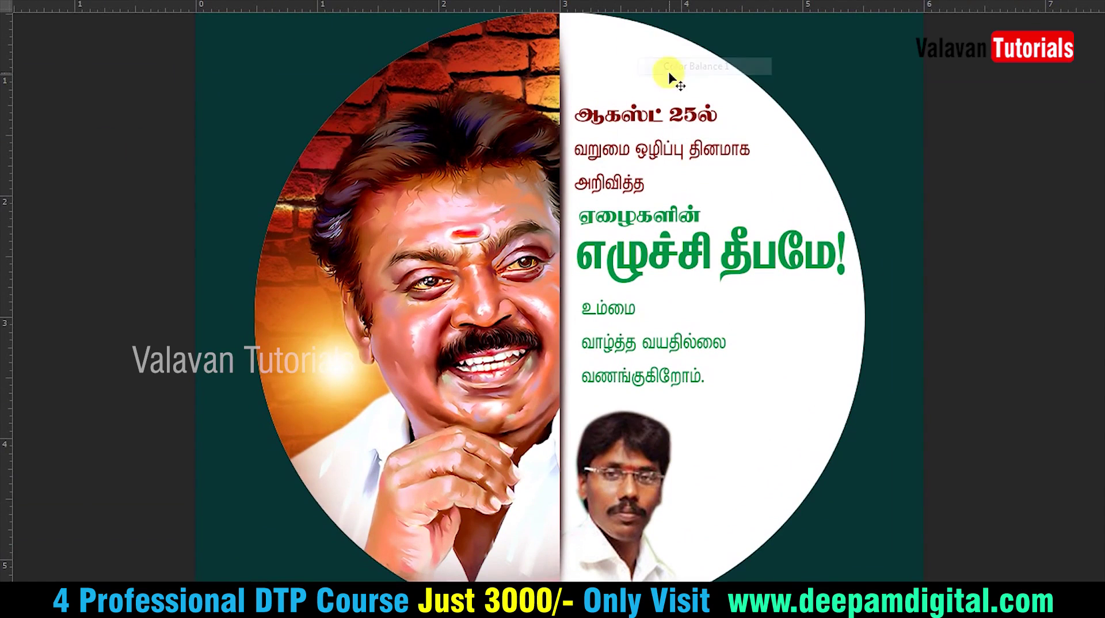
key("f")
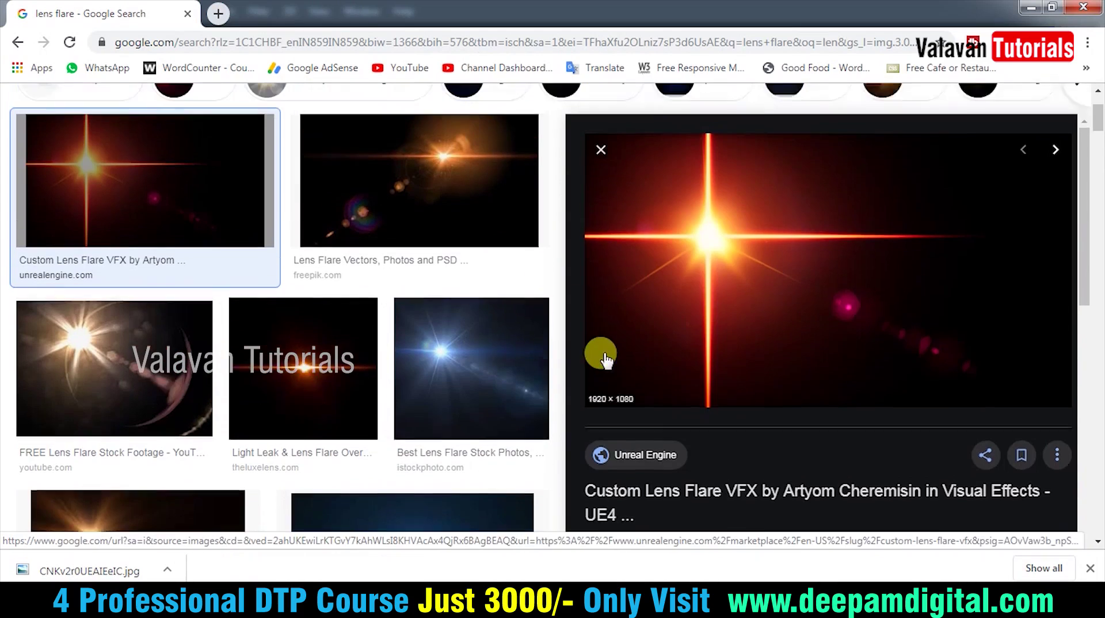
- Search Google Images for 'texture background' and copy the Pinterest aged paper texture
scroll(599, 354, "down", 5)
scroll(319, 345, "down", 5)
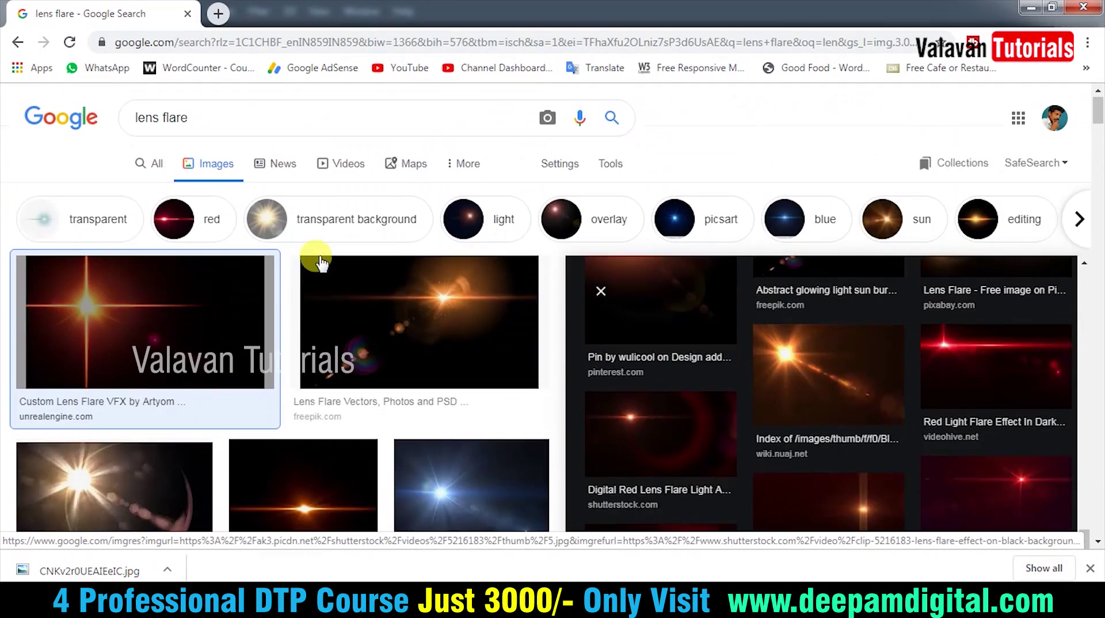
type("textur")
key("Down")
key("Return")
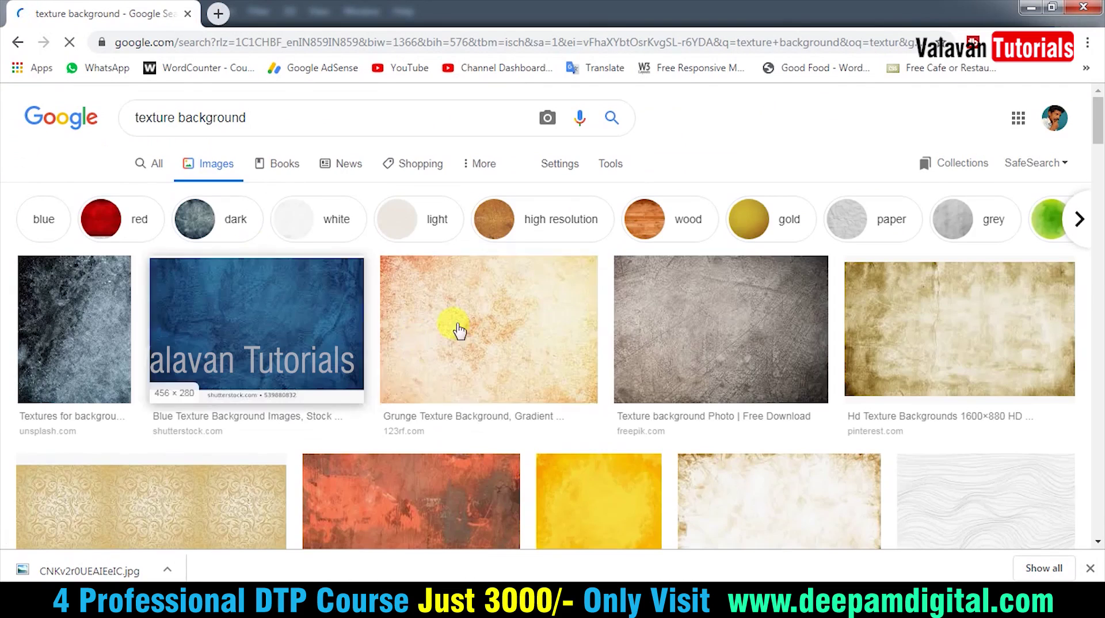
left_click(903, 337)
right_click(770, 214)
left_click(814, 374)
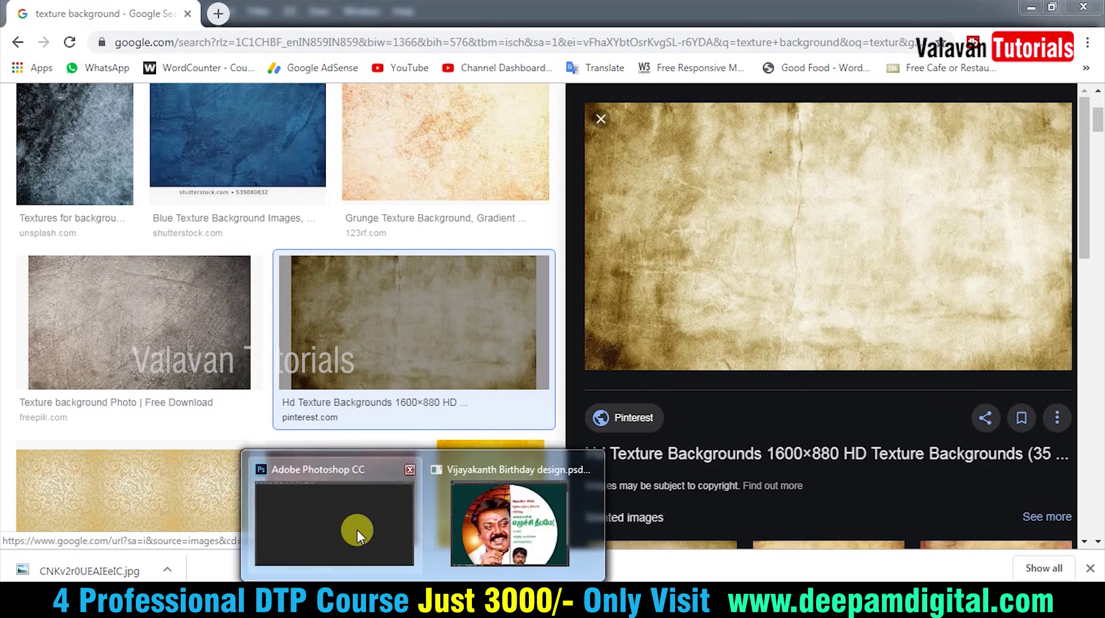
left_click(357, 530)
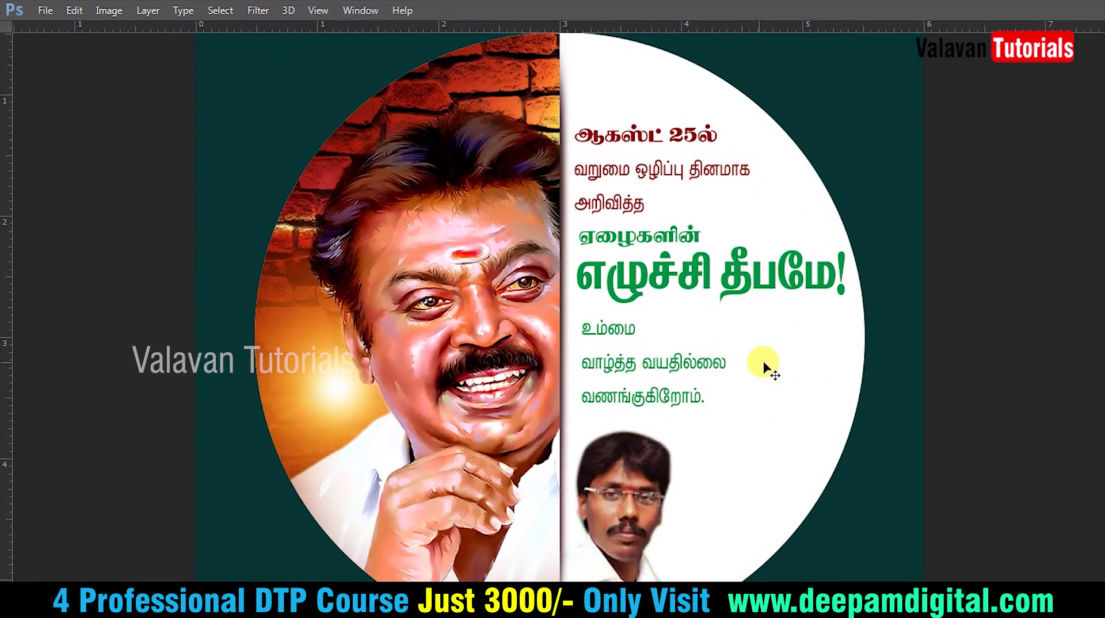
- Paste the paper texture and widen it over the circle's right half
key("Tab")
key("ctrl+v")
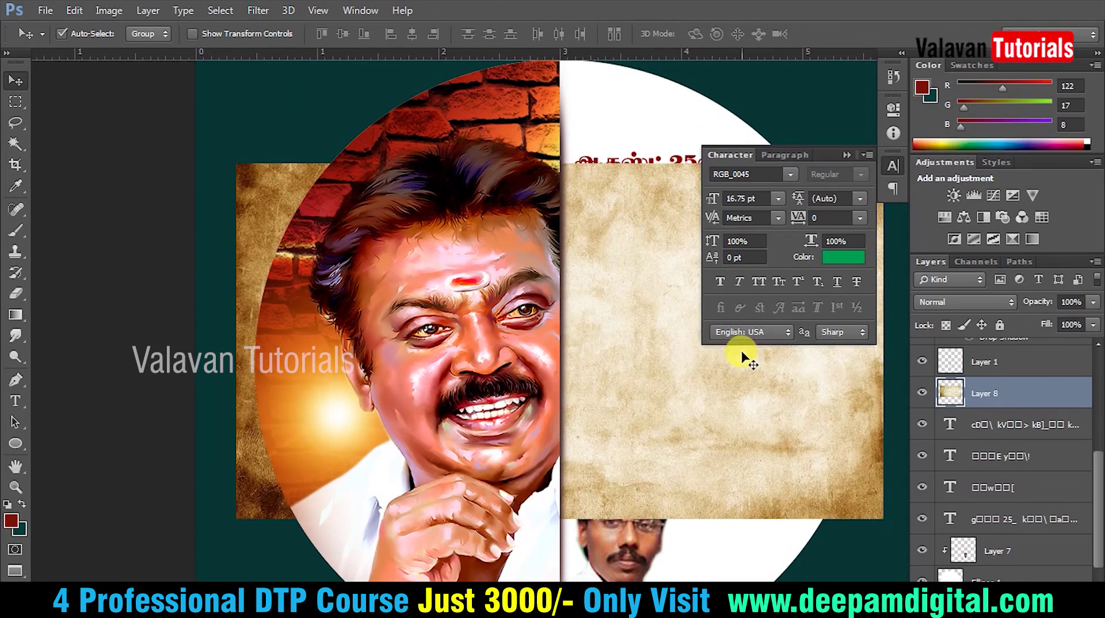
key("ctrl+t")
left_click_drag(136, 273, 576, 111)
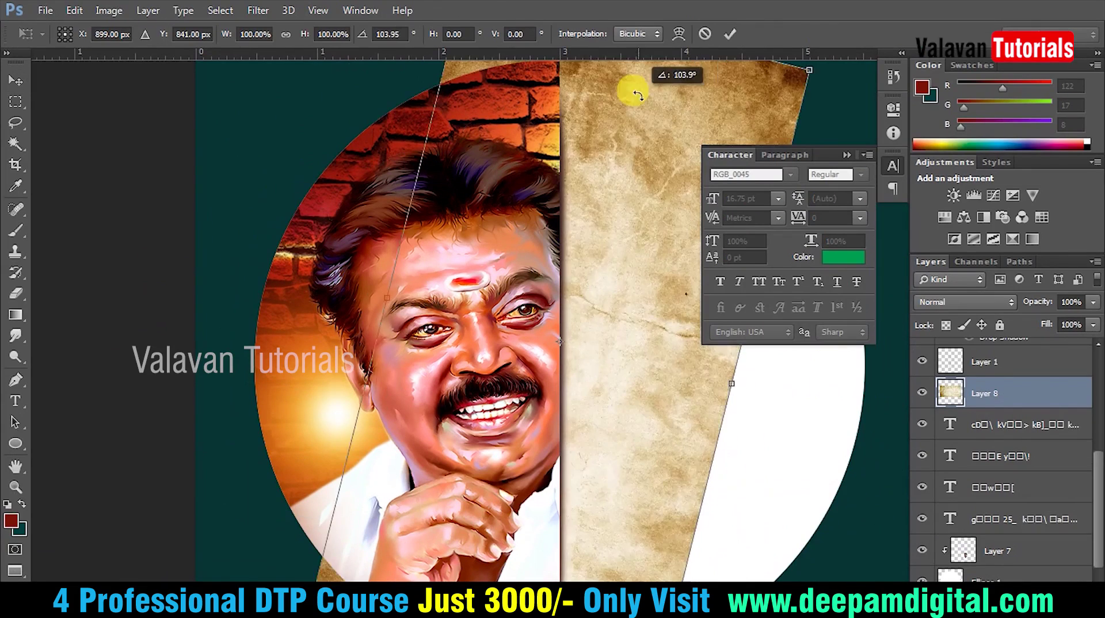
key("Escape")
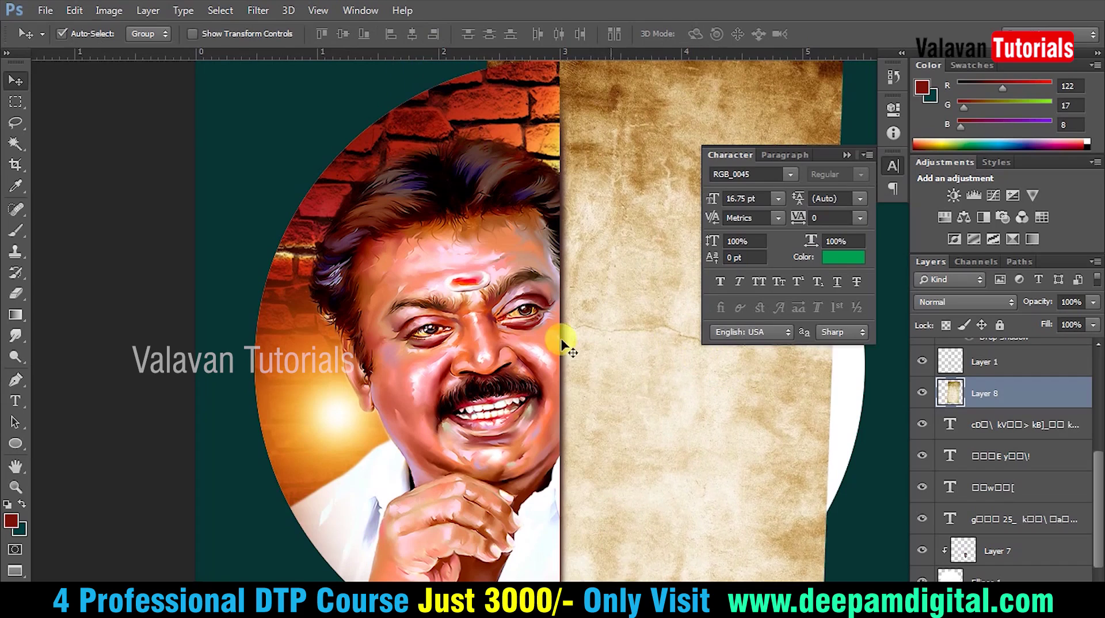
key("ctrl+t")
left_click_drag(462, 326, 444, 325)
left_click_drag(647, 390, 664, 386)
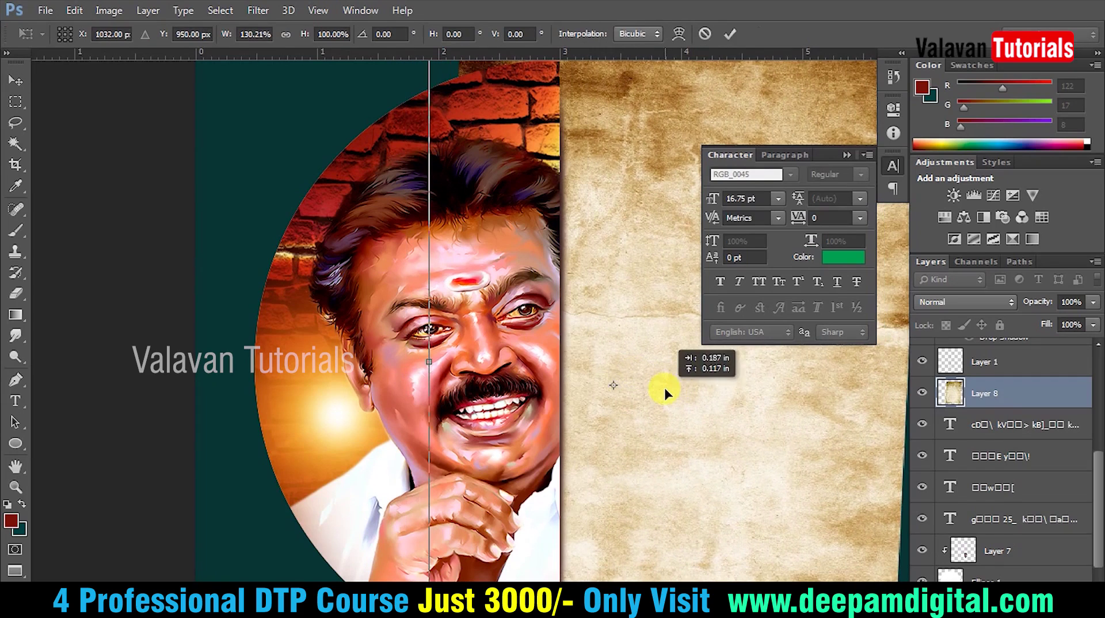
key("Return")
- Move the paper layer just above Ellipse 1 and clip it to the circle
scroll(1014, 403, "down", 1)
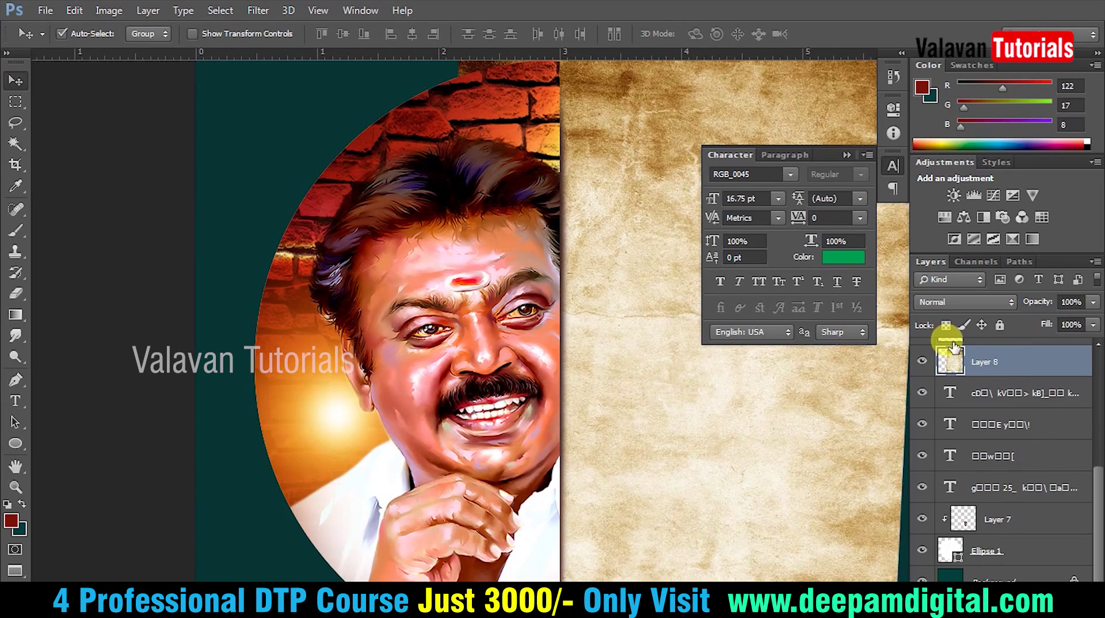
key("ctrl+shift+bracketleft")
key("ctrl+bracketright")
key("ctrl+alt+g")
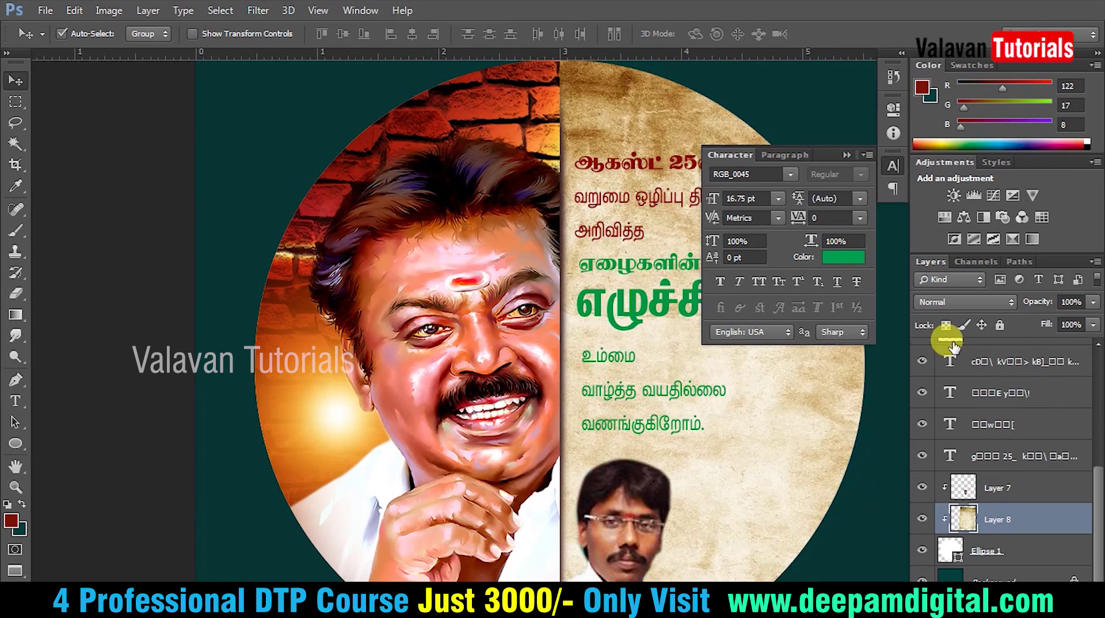
- Preview the whole design full screen, then browse the layer effects and adjustment lists
key("f")
key("f")
key("f")
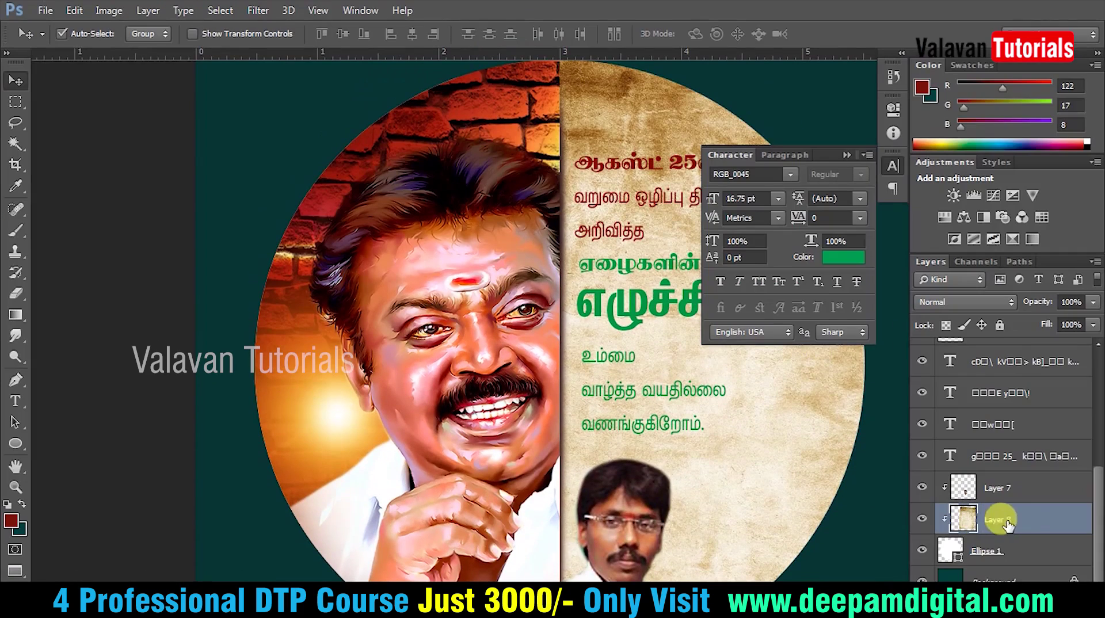
key("z")
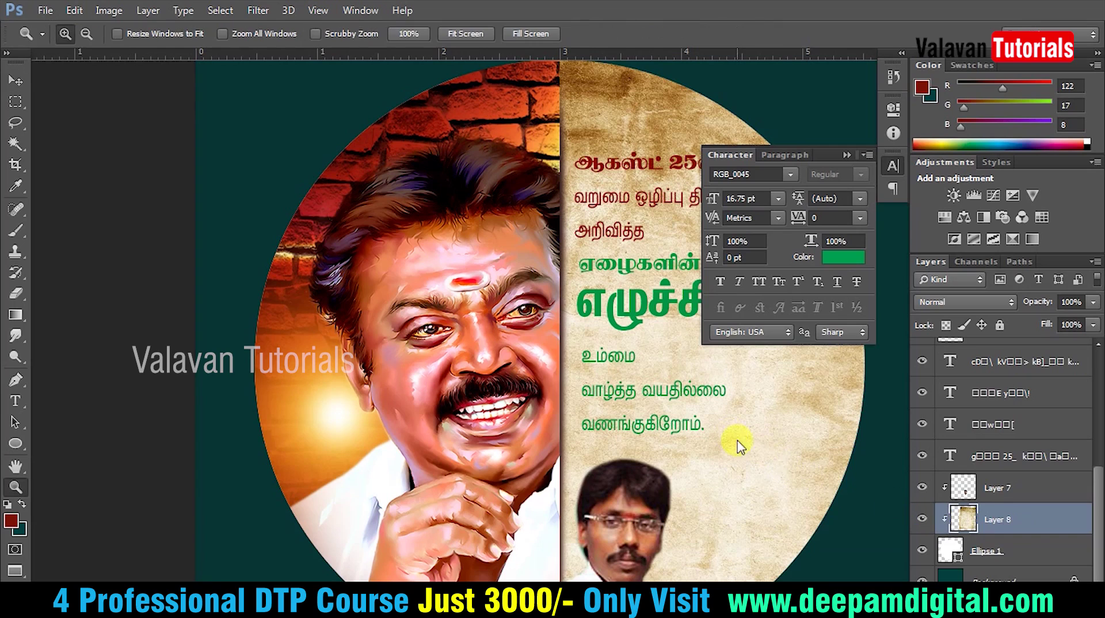
right_click(738, 442)
left_click(793, 451)
key("f")
key("f")
key("v")
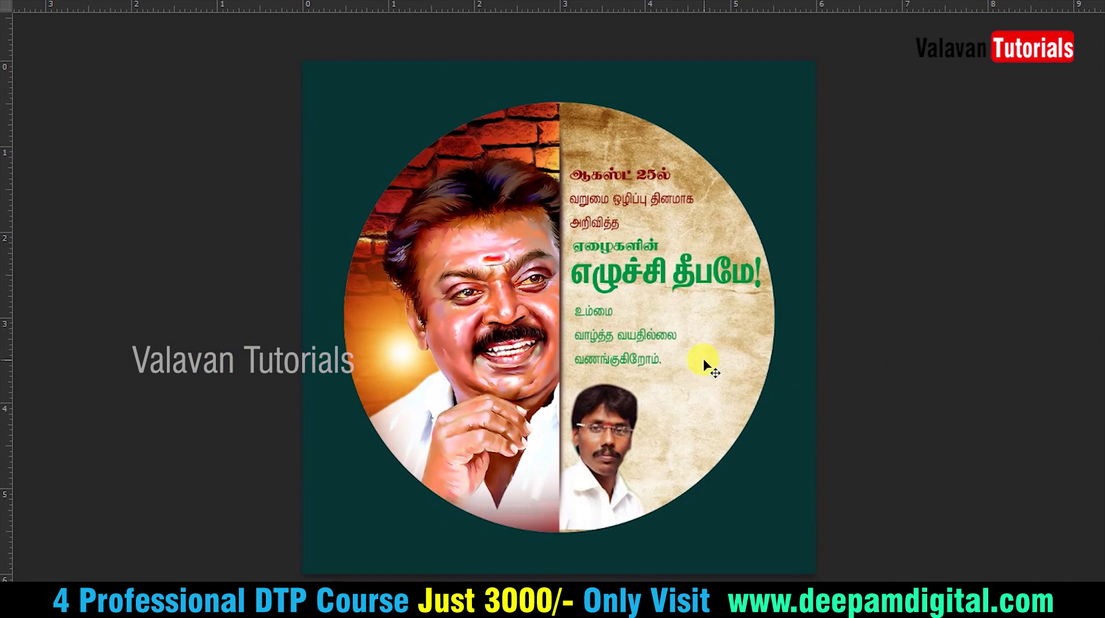
key("f")
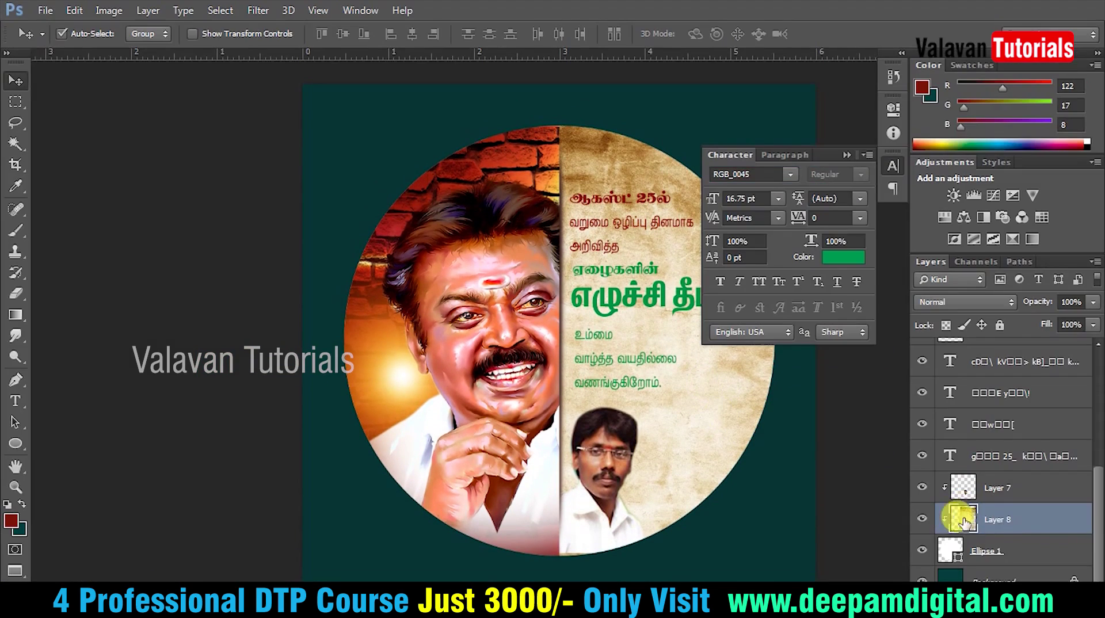
left_click(998, 581)
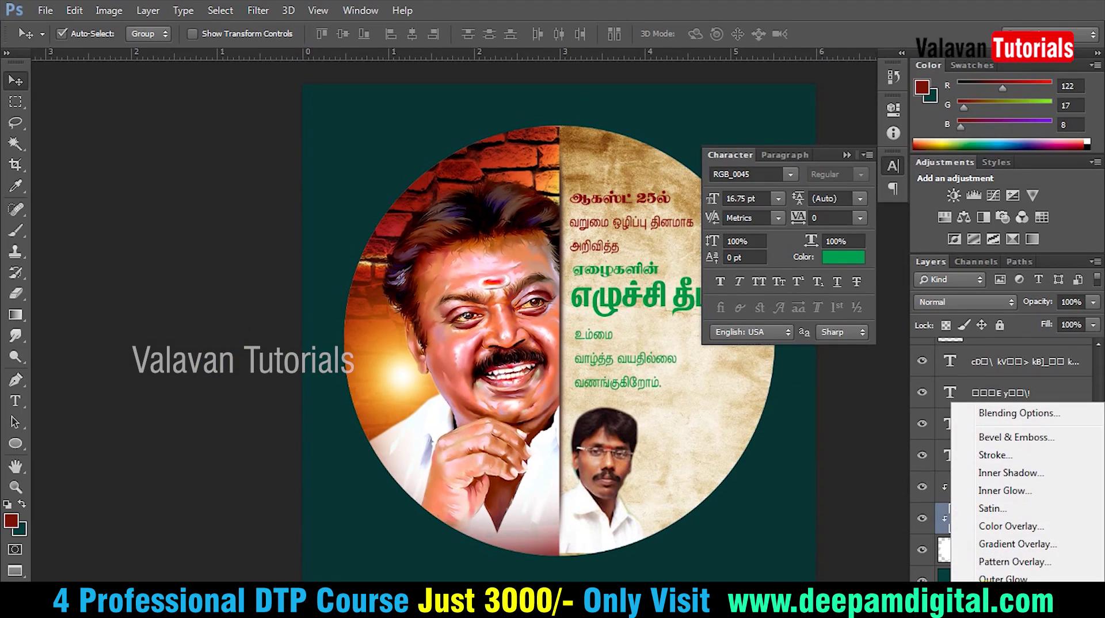
left_click(1008, 547)
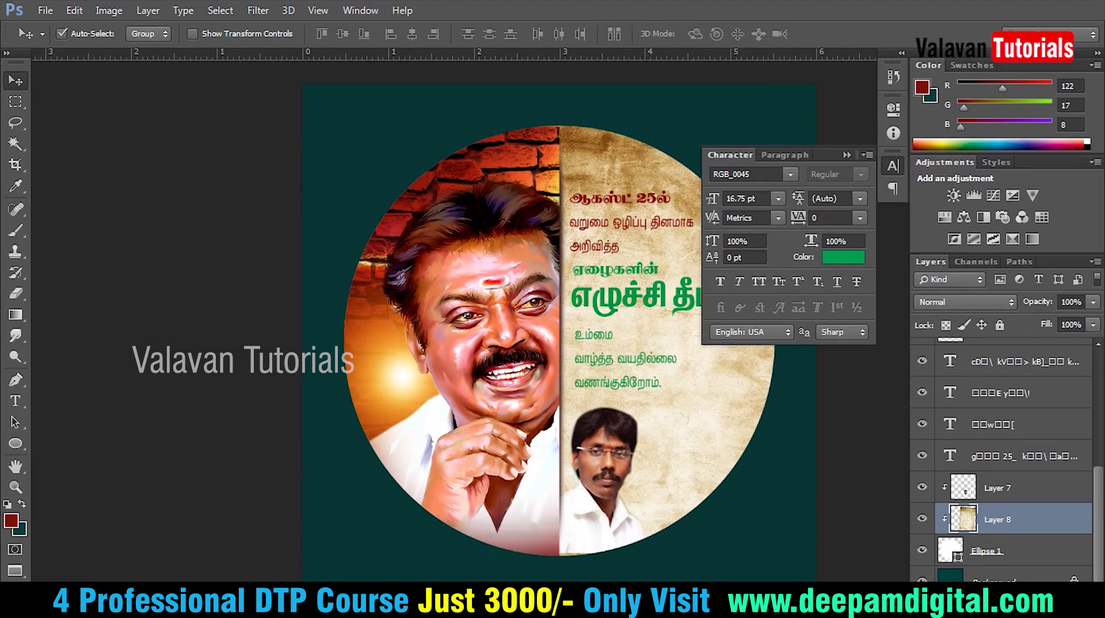
left_click(1019, 581)
- Add a clipped Color Balance layer with midtones +72 red and -9 magenta
left_click(1031, 433)
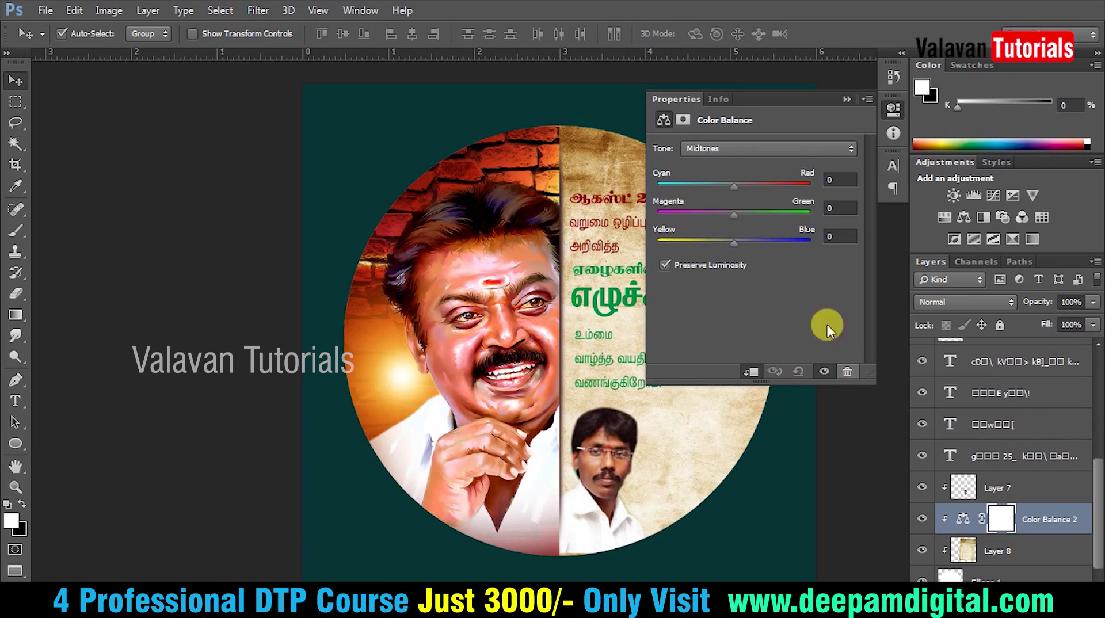
left_click_drag(768, 188, 727, 216)
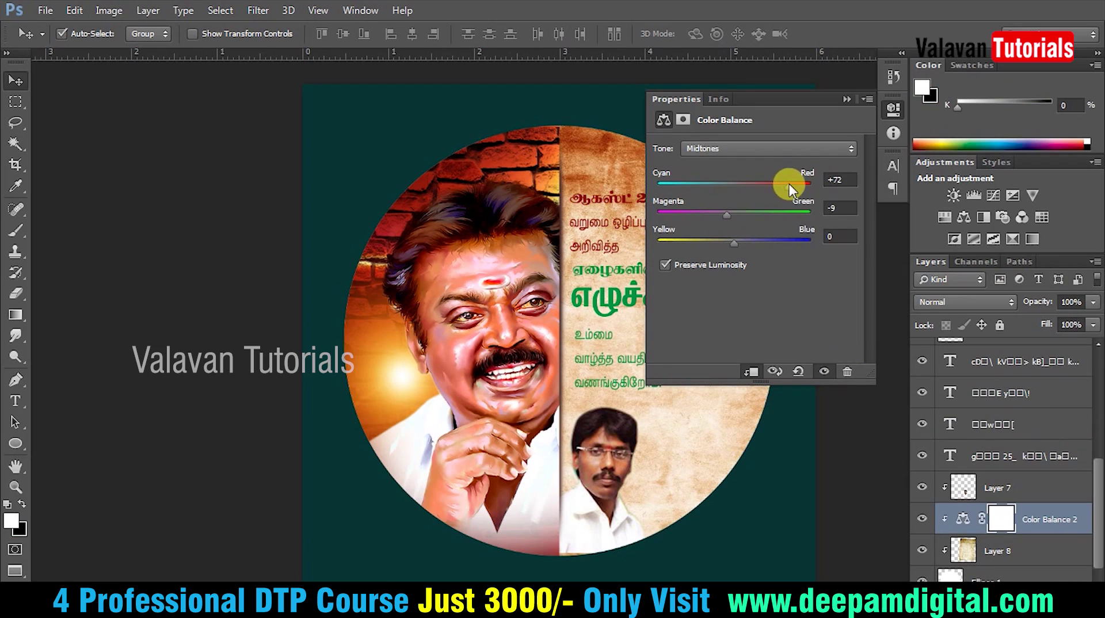
left_click(846, 99)
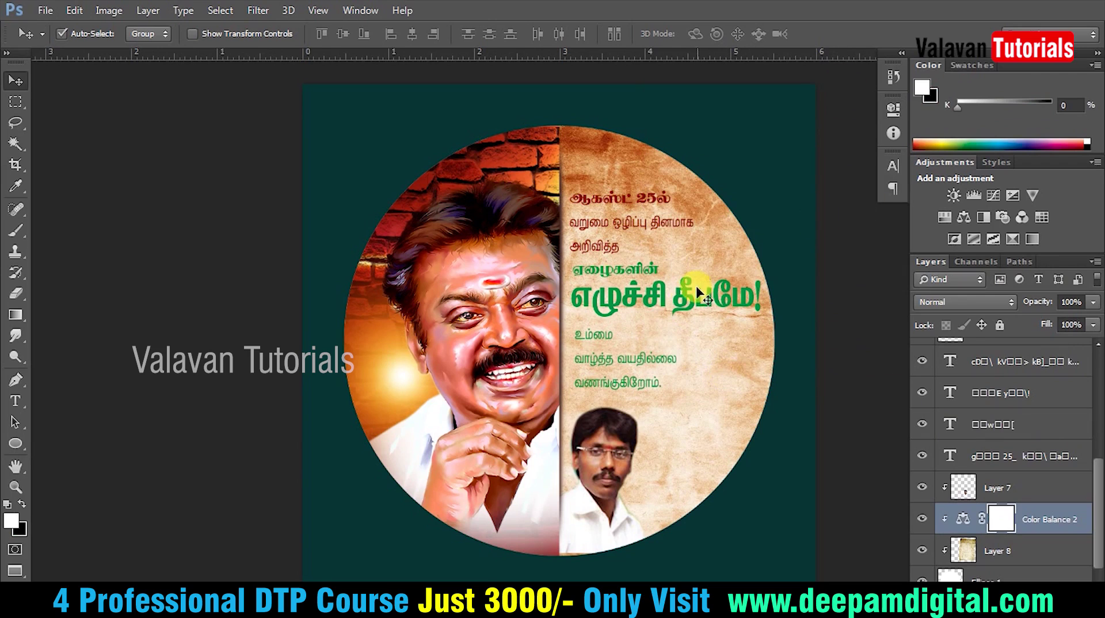
key("z")
left_click(733, 363)
left_click(527, 220)
- Select the headline layer and set the foreground colour to bright red 255/20/0
key("v")
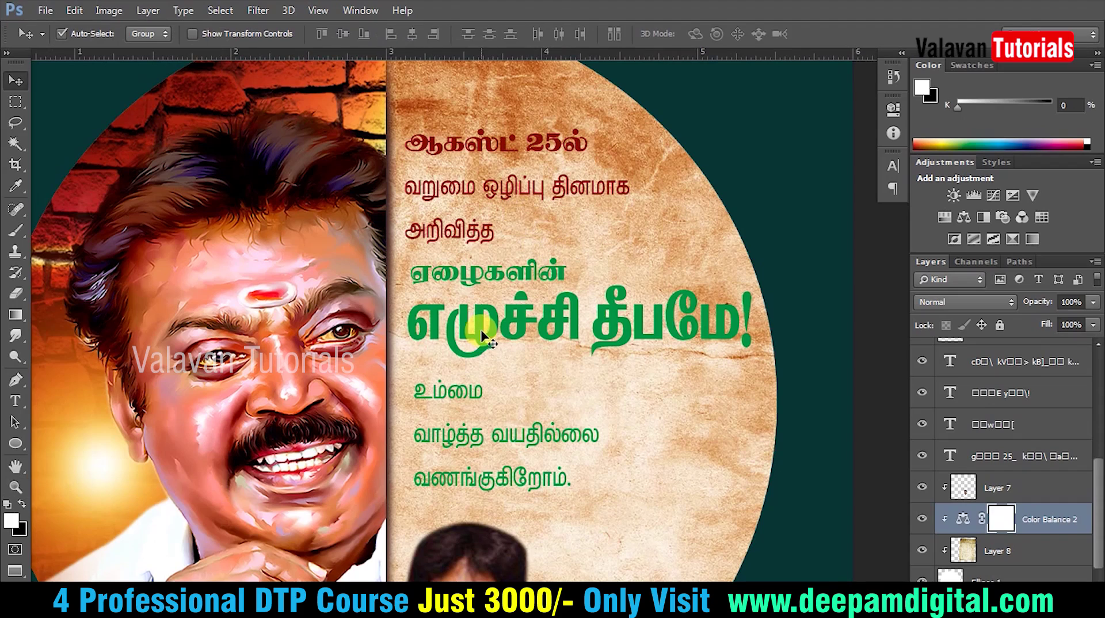
left_click(484, 337)
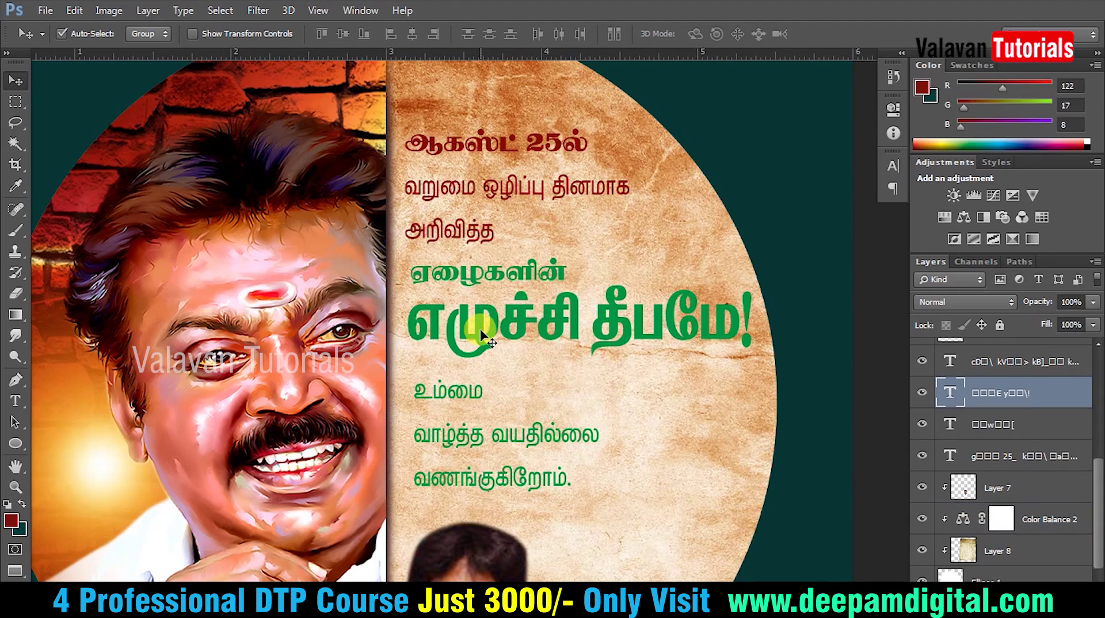
left_click(10, 520)
left_click(541, 147)
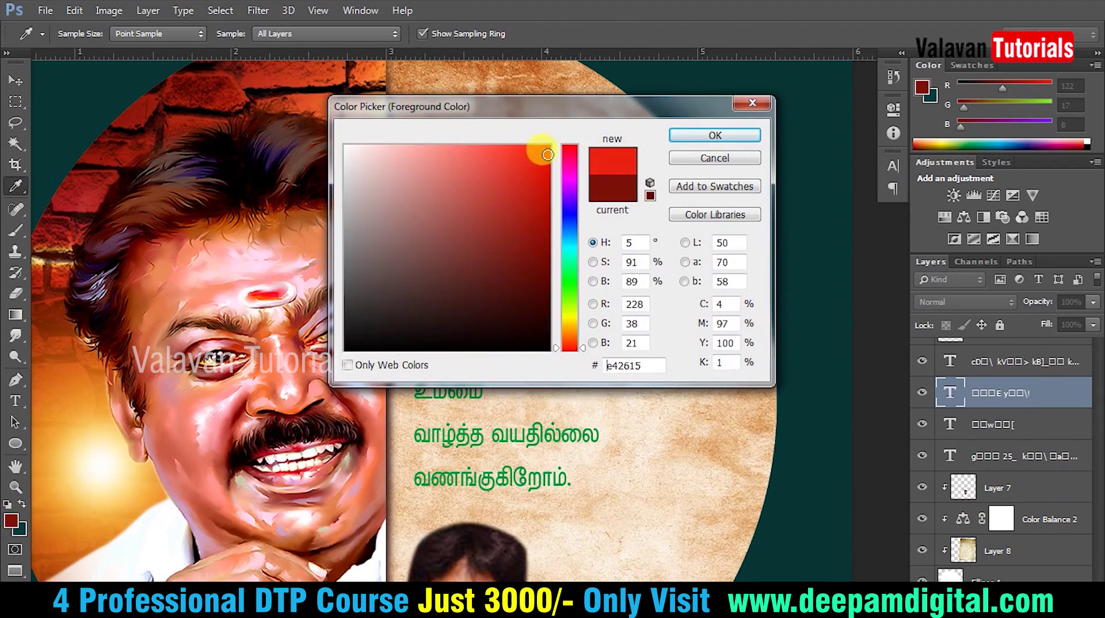
left_click(715, 136)
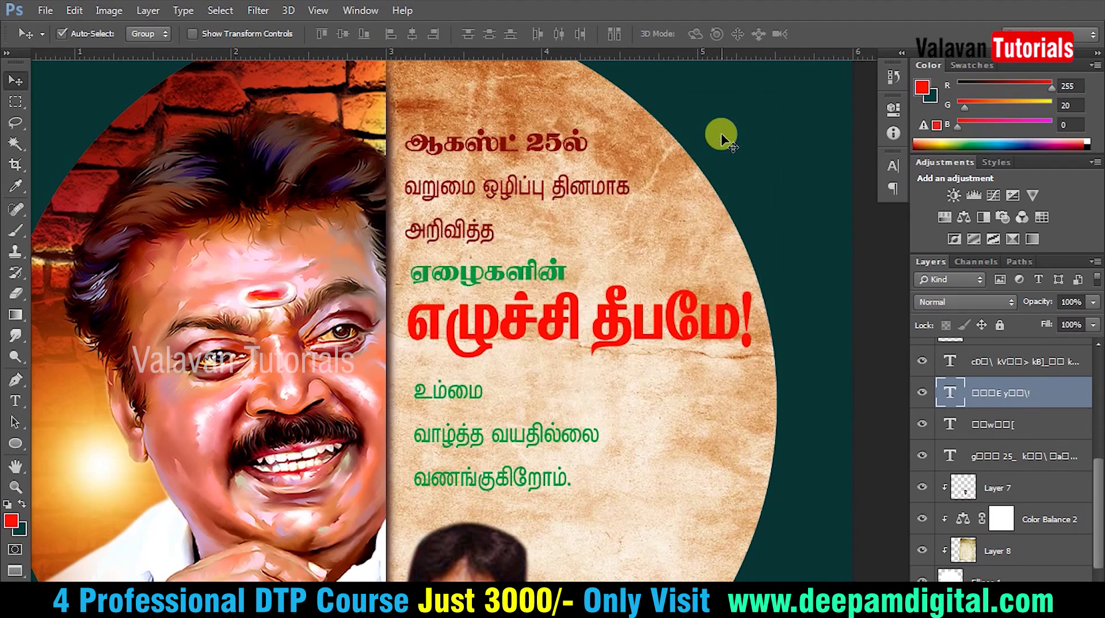
- Apply the red foreground colour to the Tamil text layers
left_click(553, 270)
left_click(17, 522)
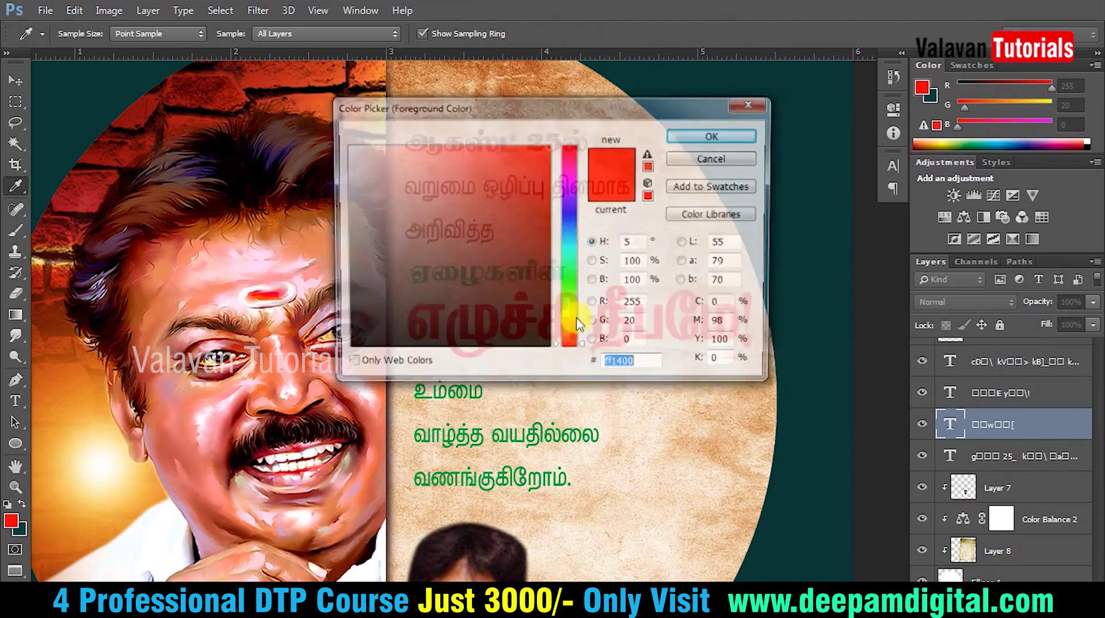
left_click(732, 137)
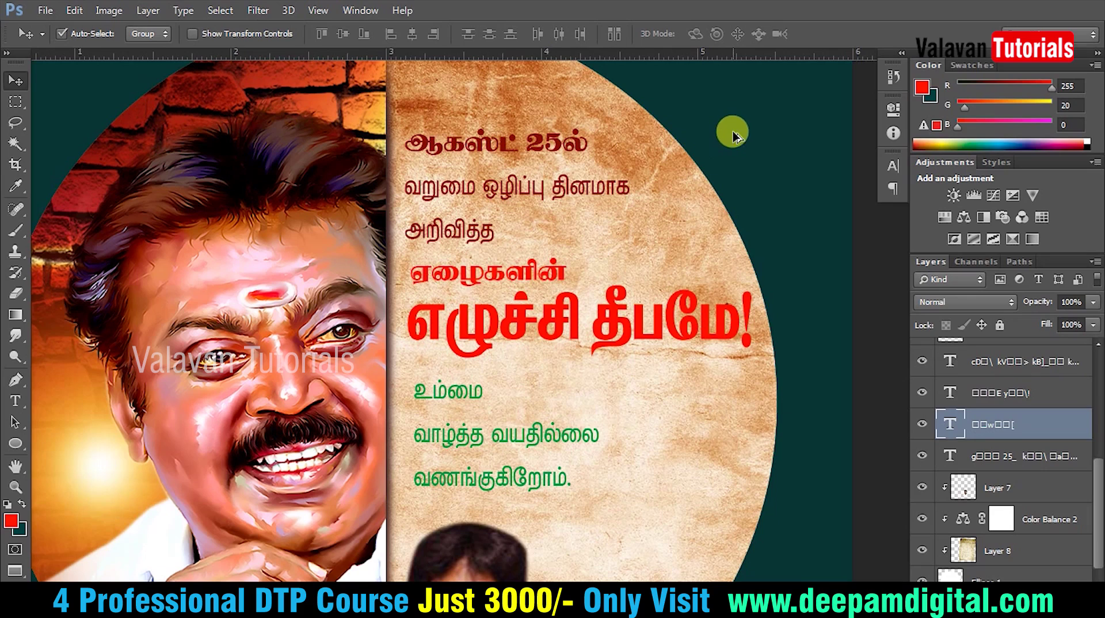
key("t")
left_click(475, 327)
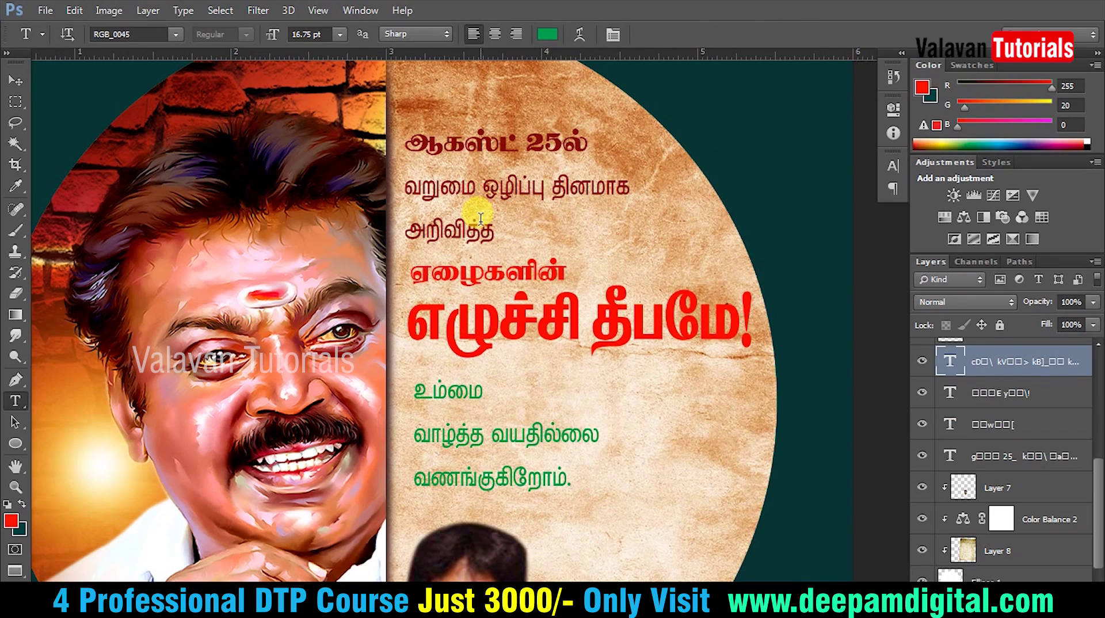
key("Escape")
key("v")
- Sample the dark red of 25ல் and recolour the green text lines dark maroon
left_click(577, 140)
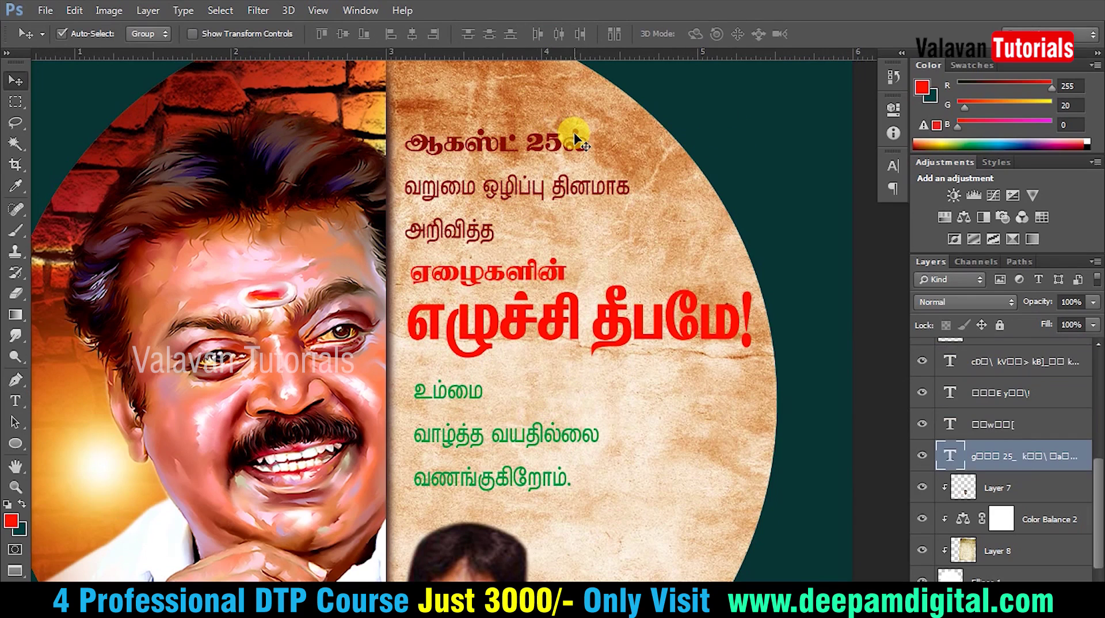
key("i")
left_click(576, 131)
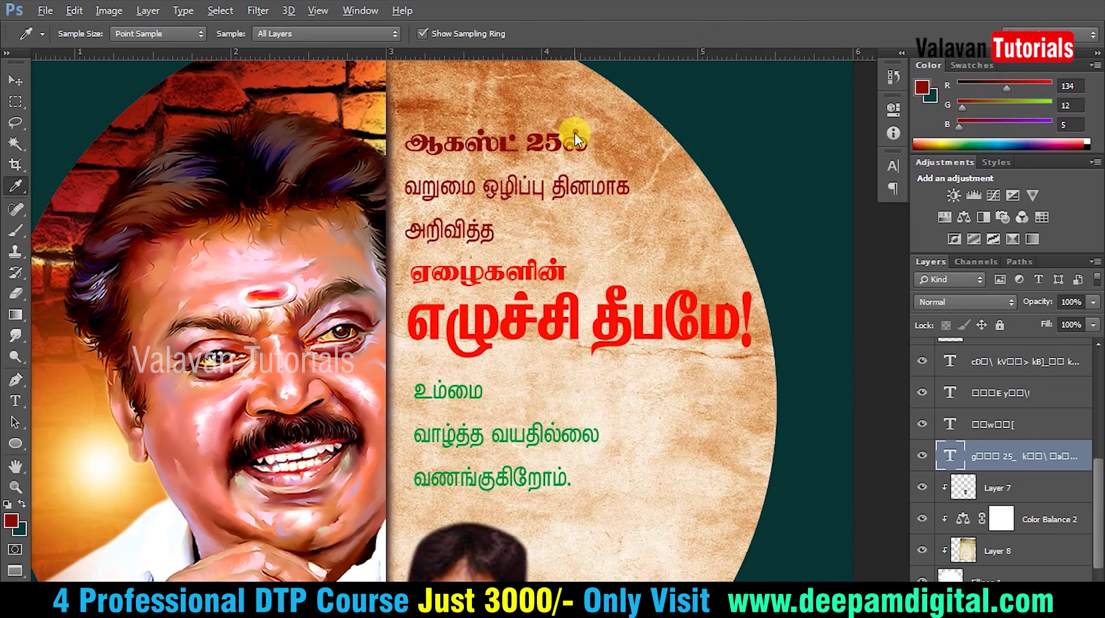
left_click(521, 439, "ctrl")
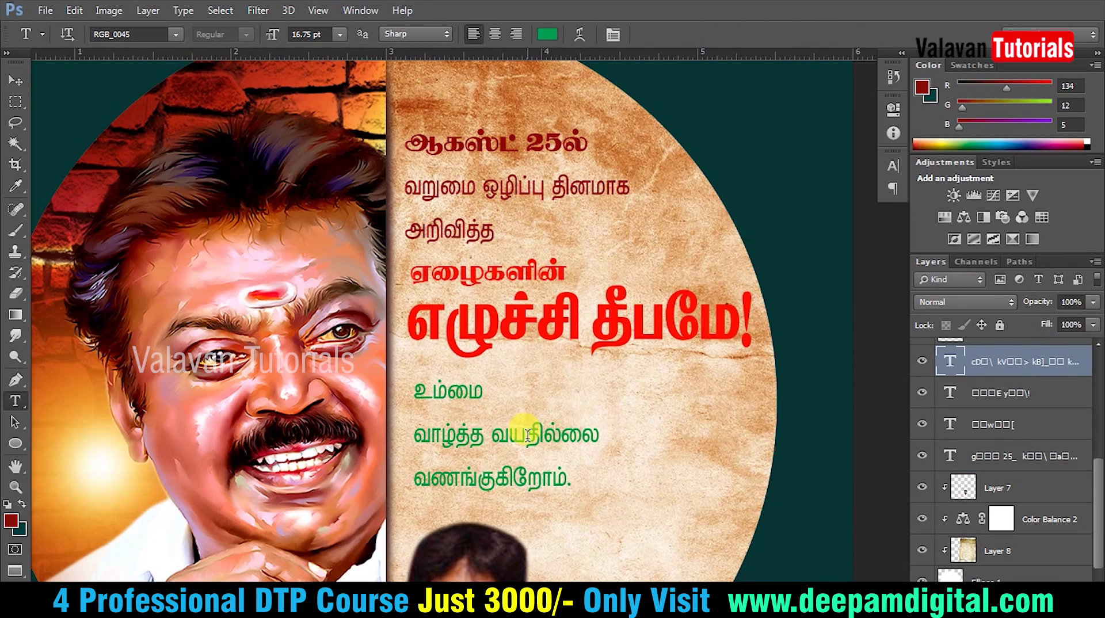
key("v")
left_click(481, 338)
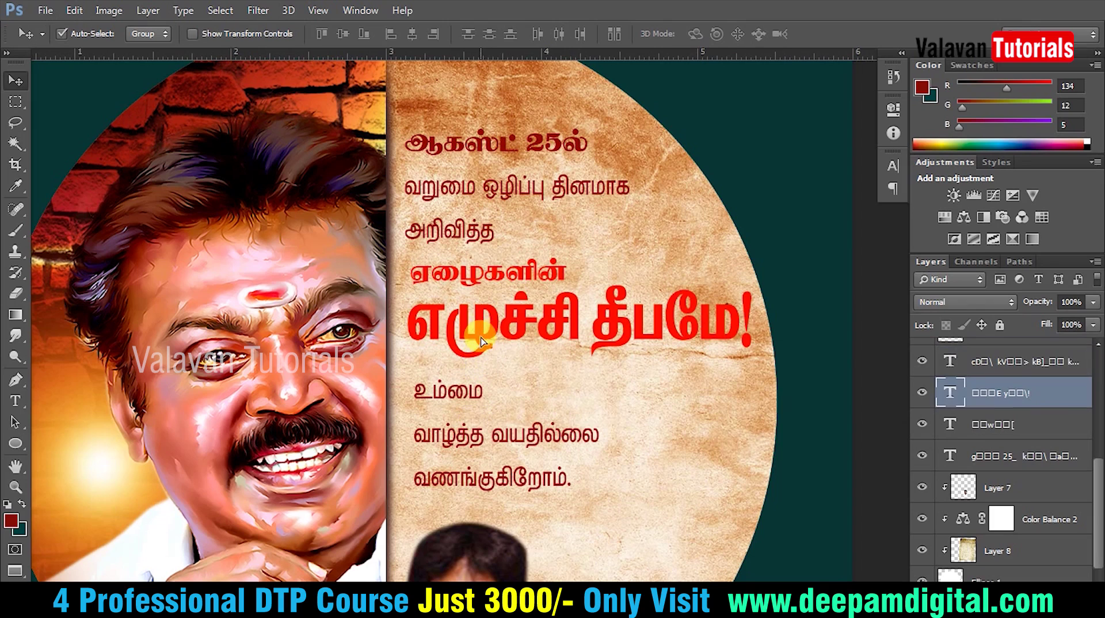
left_click(944, 608)
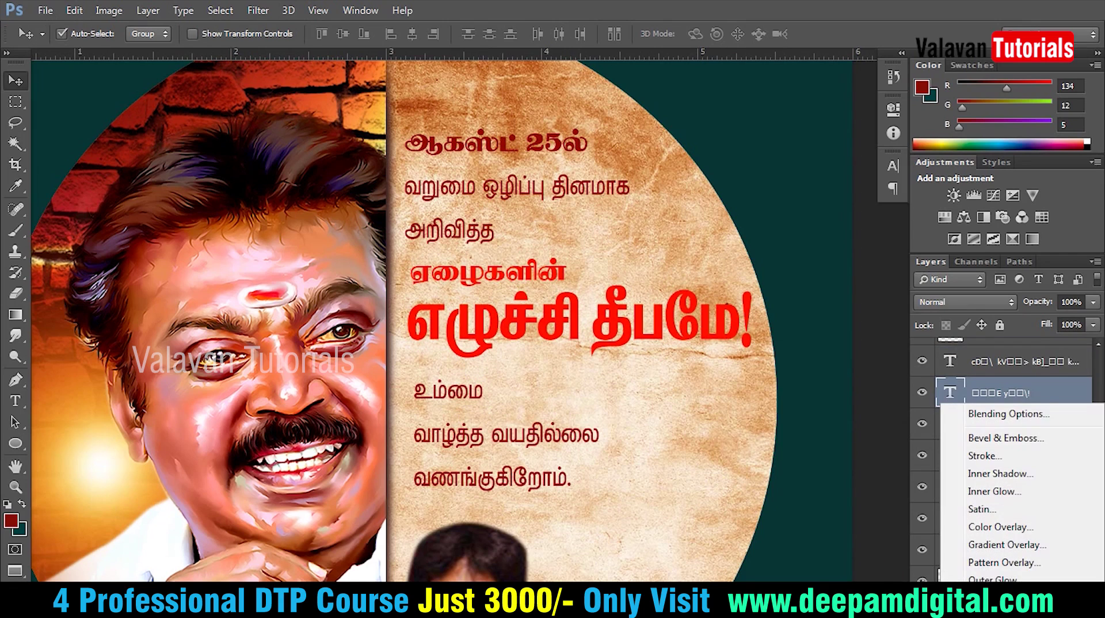
- Give the எழுச்சி தீபமே! headline an 11 px yellow (#ffff00) stroke
left_click(995, 456)
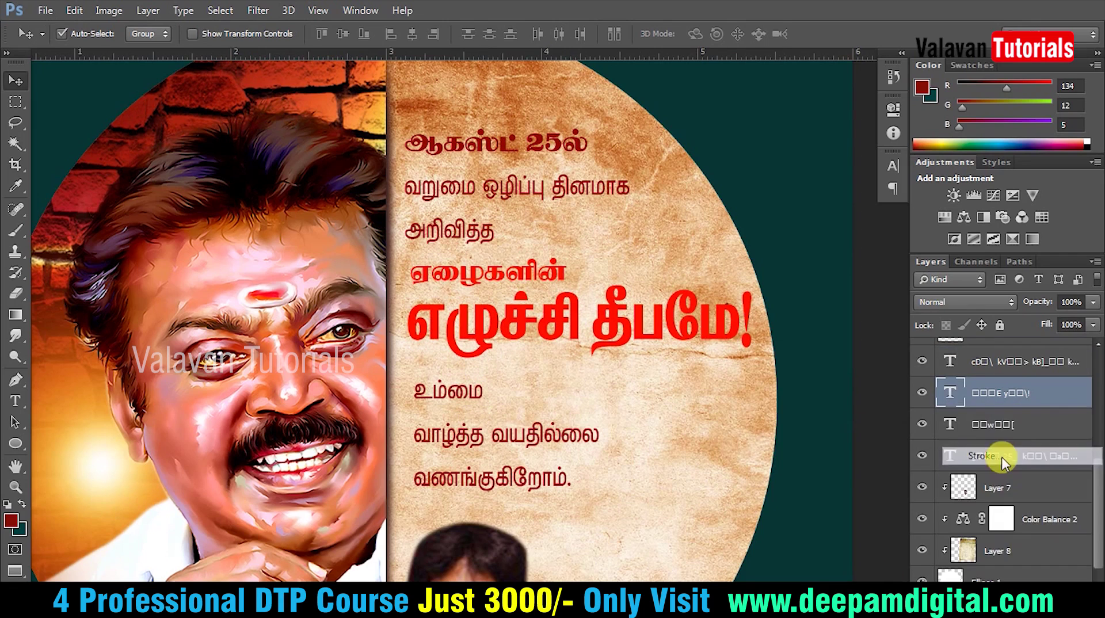
left_click(788, 231)
left_click_drag(493, 257, 144, 66)
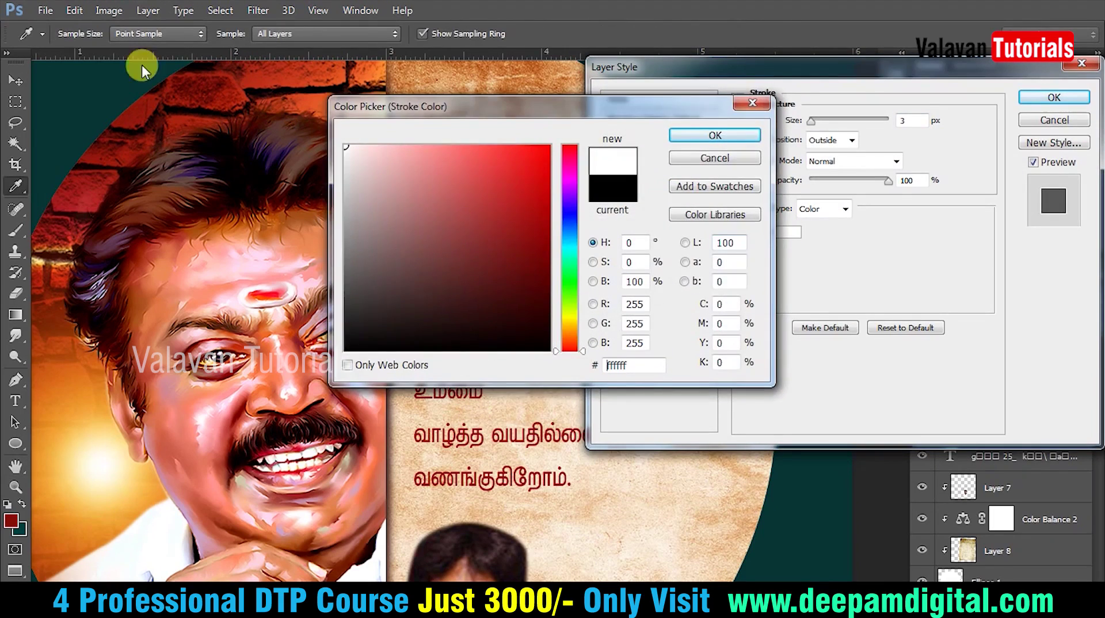
left_click(714, 133)
type("11")
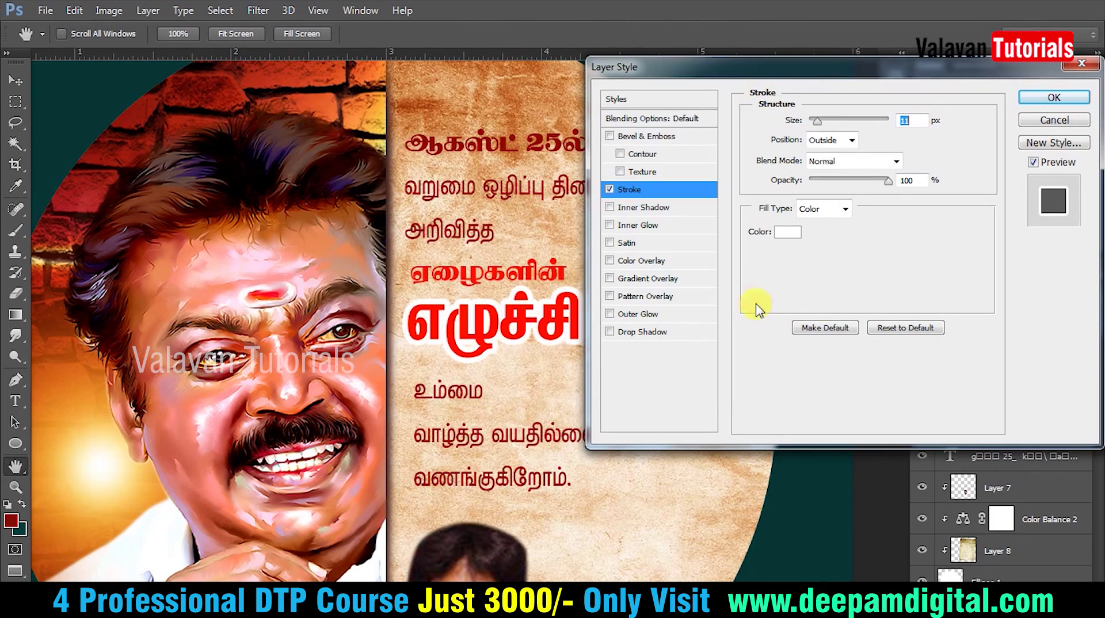
left_click(787, 233)
type("ffff00")
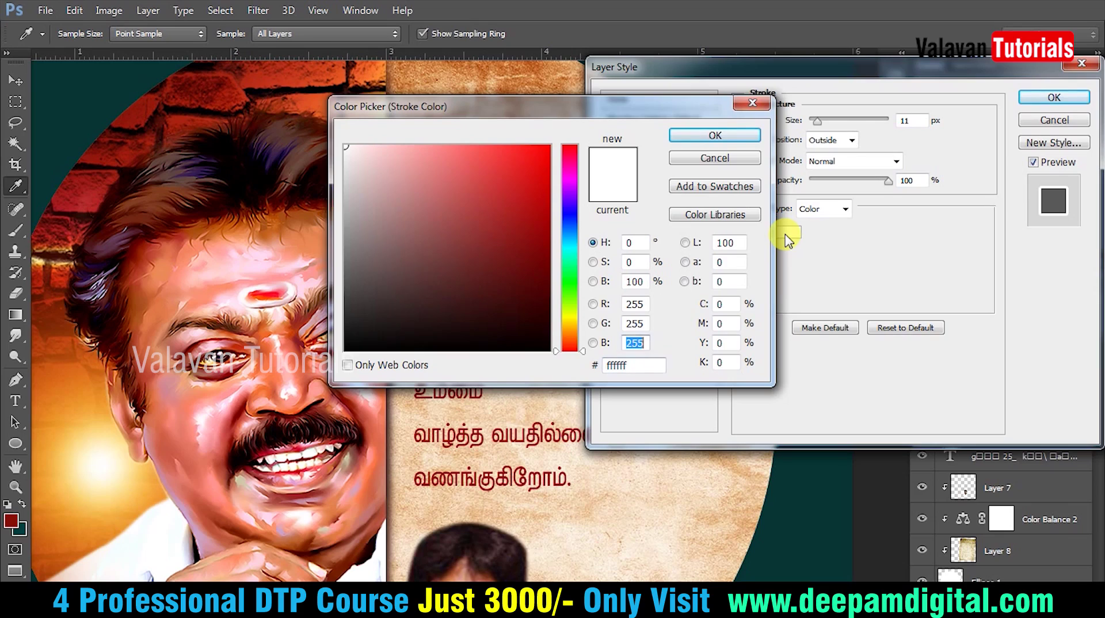
key("Return")
key("Return")
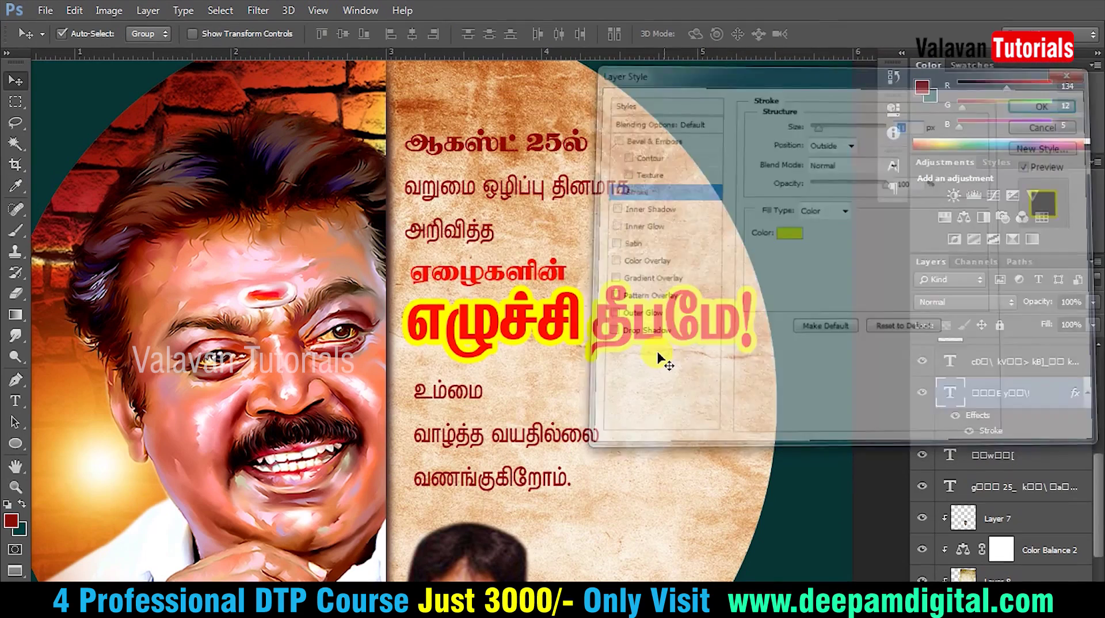
key("z")
- Add a white (#ffffff) stroke to the 25ல் text layer
left_click(459, 220)
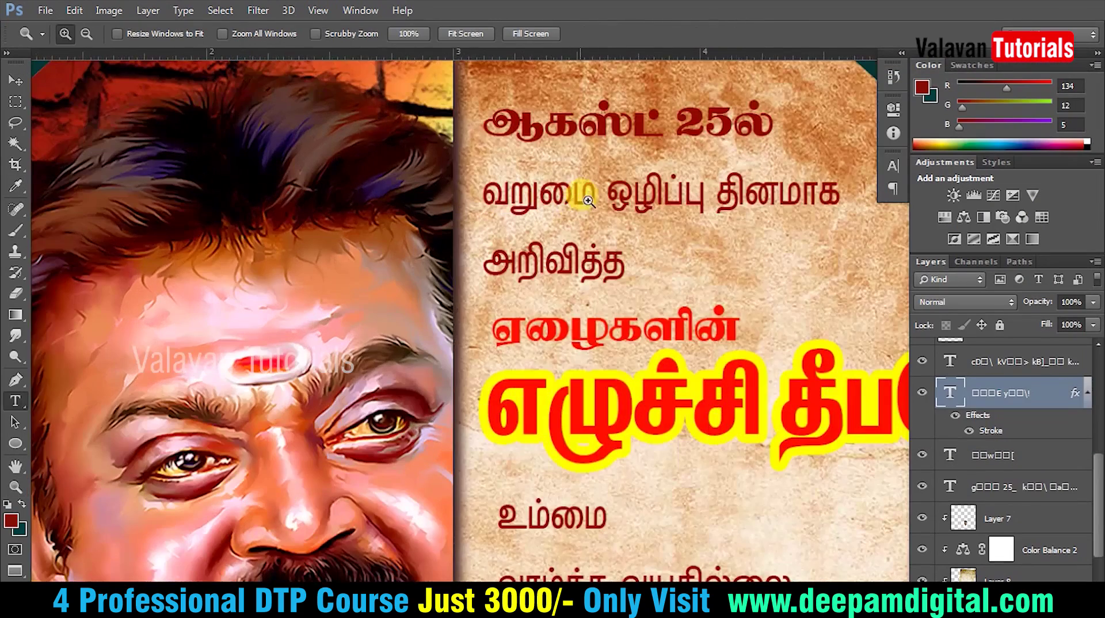
left_click(590, 199, "ctrl")
key("t")
key("alt+l")
key("y")
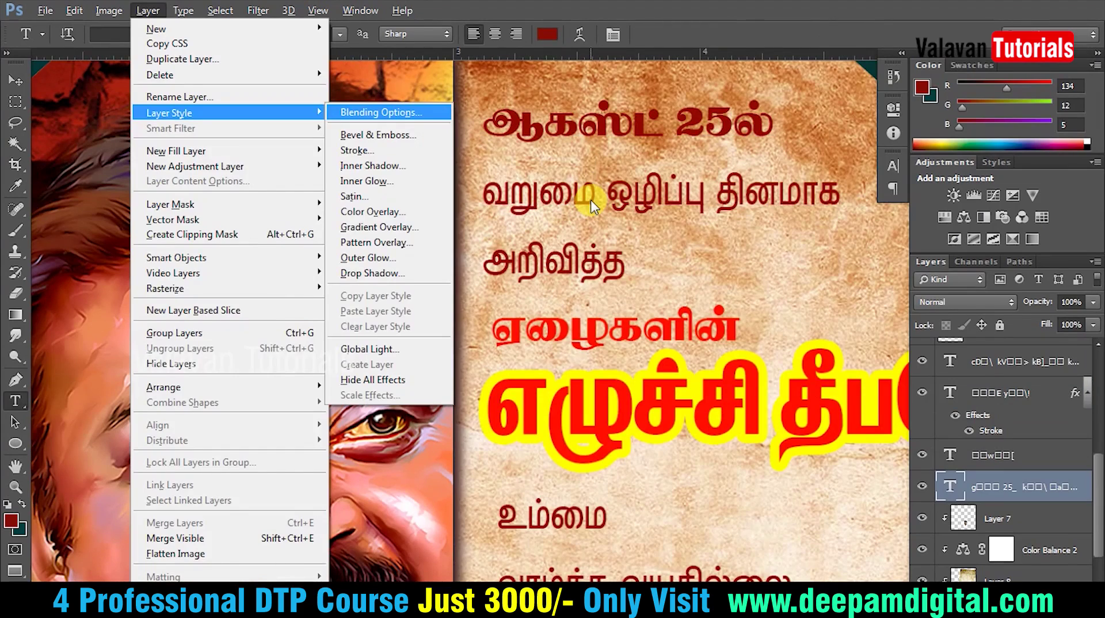
key("Return")
left_click(639, 185)
left_click(787, 232)
type("ffffff")
key("Return")
key("Return")
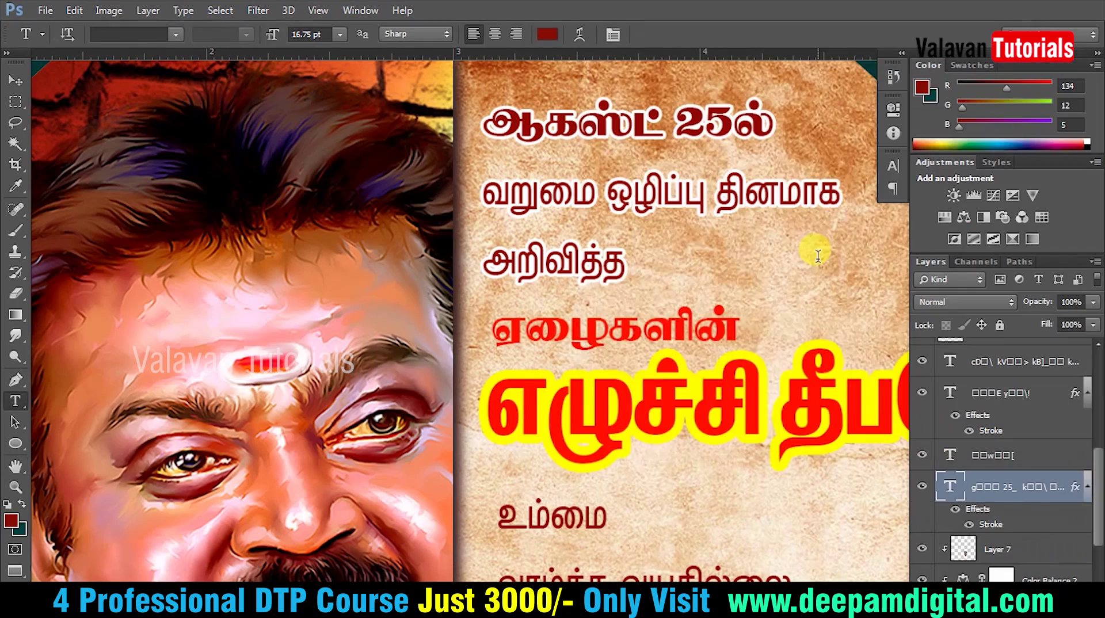
- Paste the stroke layer style onto the ஏழைகளின் and top text line layers
key("ctrl+minus")
key("ctrl+minus")
key("ctrl+minus")
key("alt+l")
key("Escape")
left_click(626, 265, "ctrl")
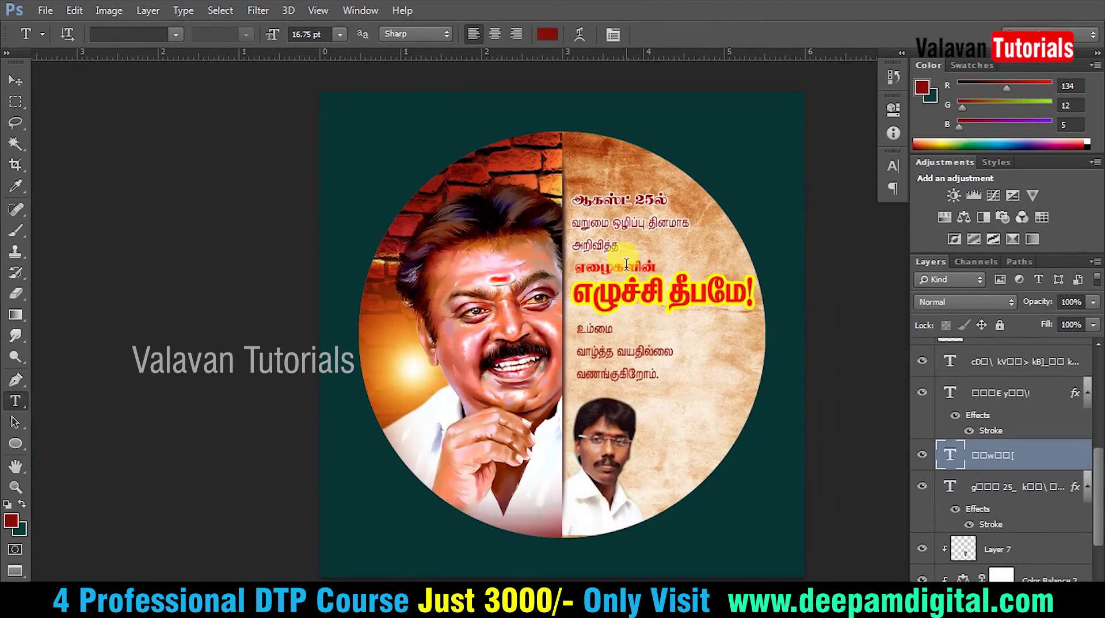
key("alt+l")
key("y")
key("p")
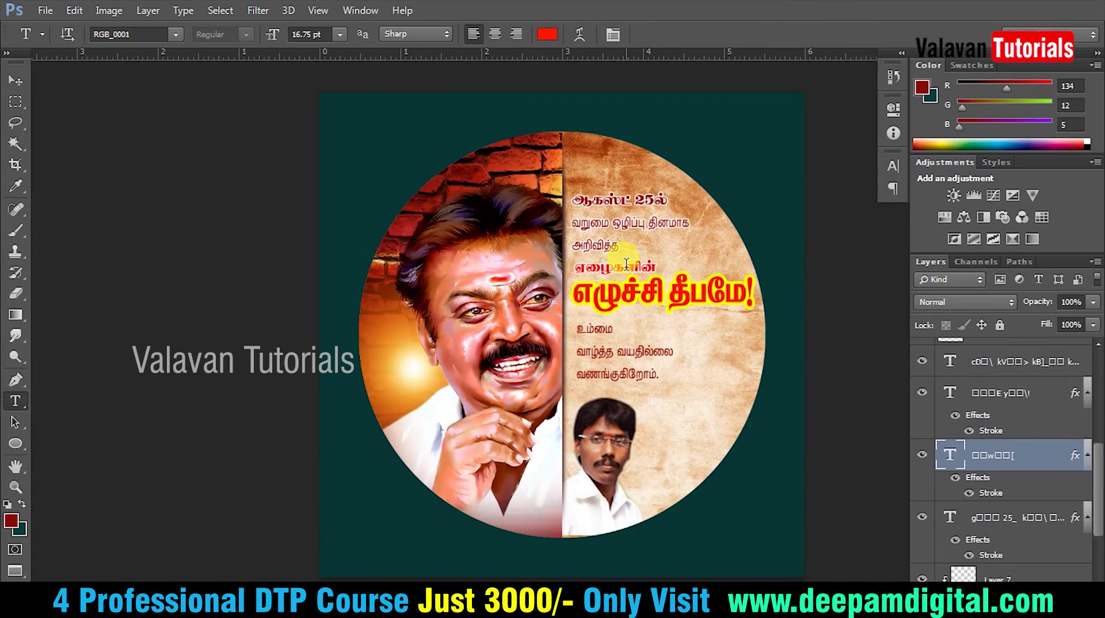
left_click(635, 352, "ctrl")
key("alt+l")
key("y")
key("p")
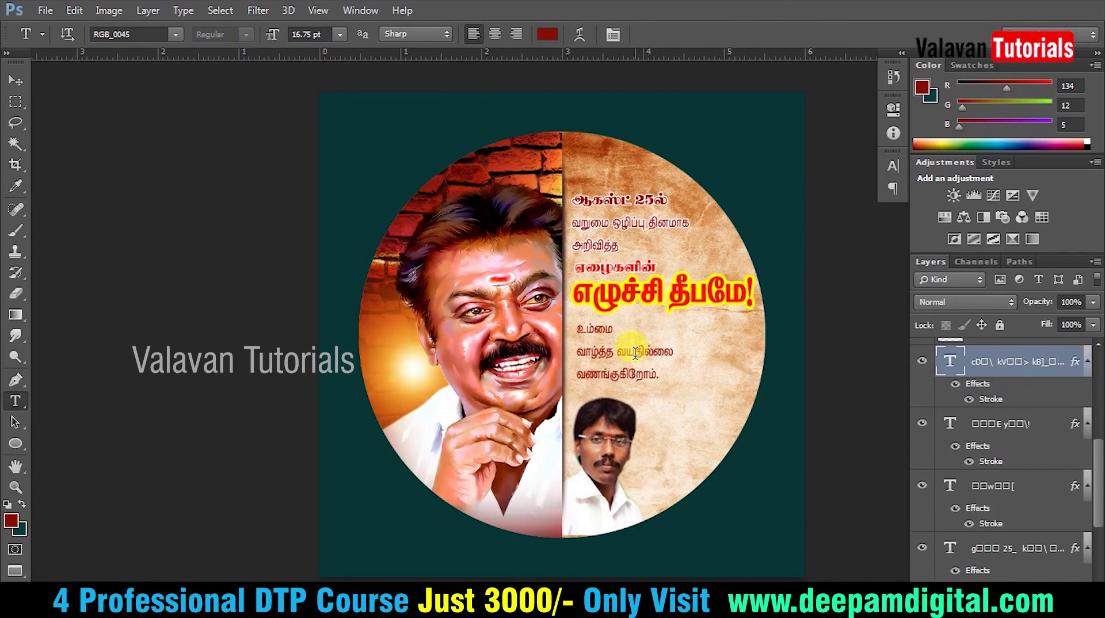
key("Tab")
key("ctrl+minus")
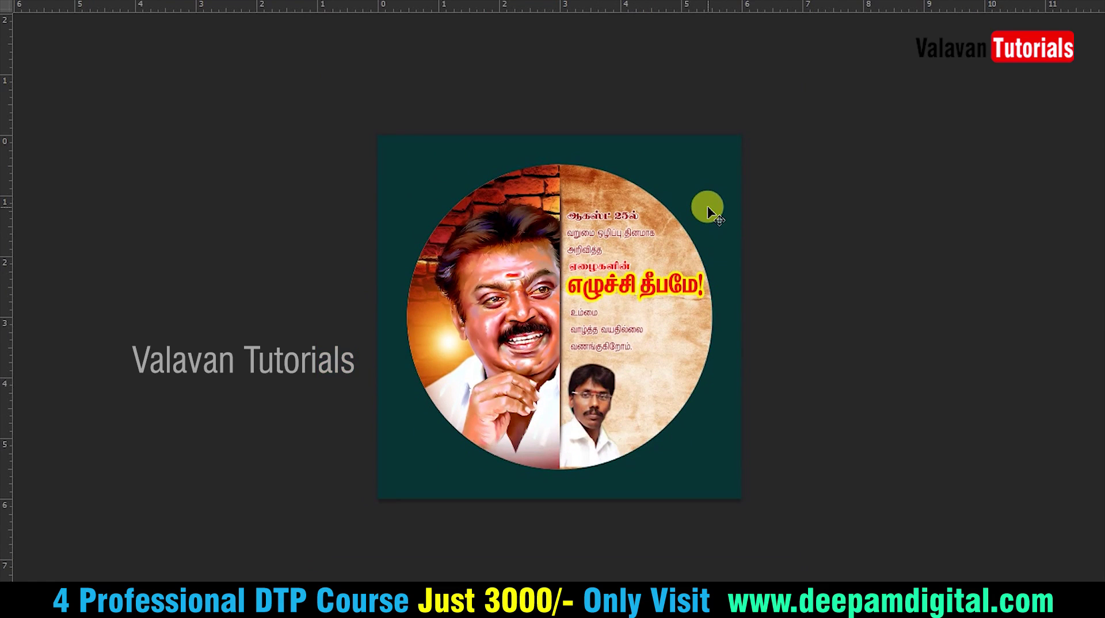
- Select the Background layer and fill it with the dark red 860c05 foreground colour
key("Tab")
left_click(10, 521)
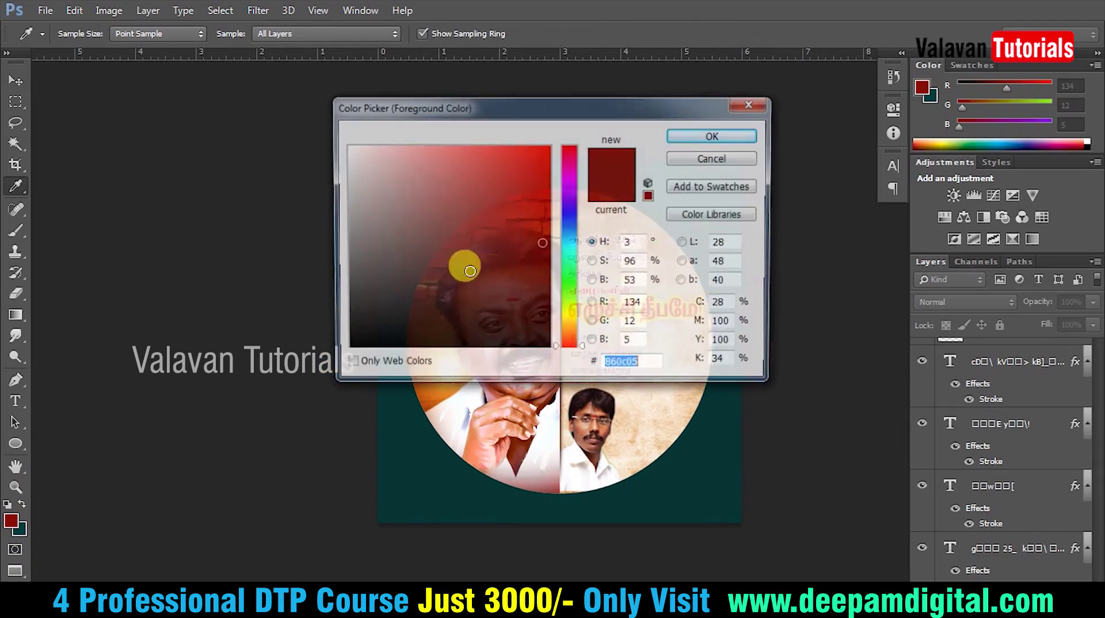
right_click(734, 214)
left_click(735, 218)
right_click(712, 183)
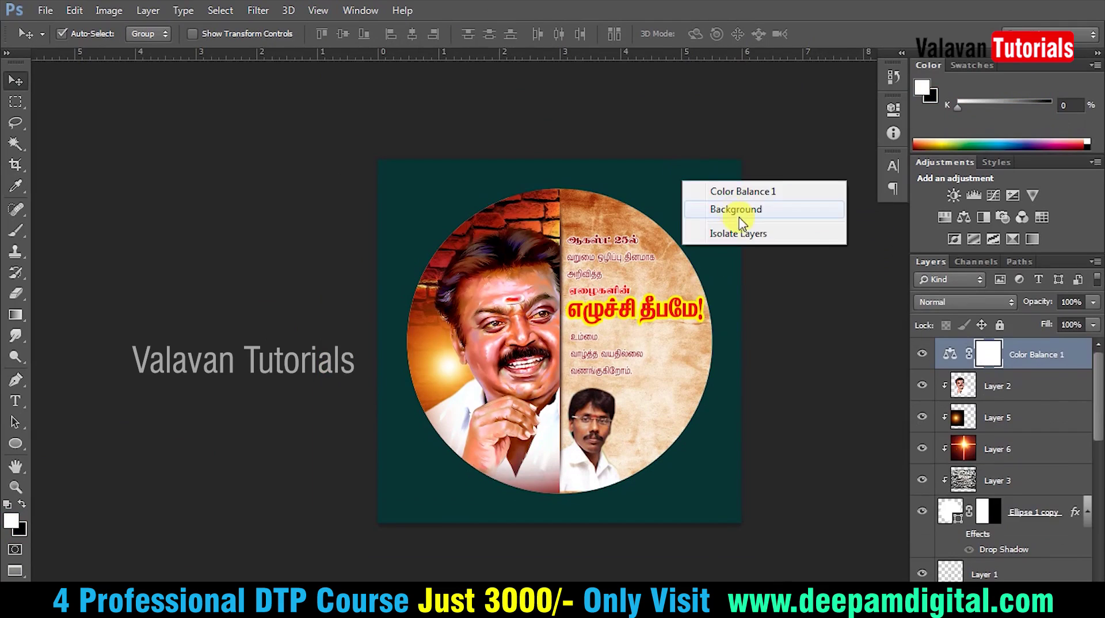
left_click(743, 212)
key("alt+BackSpace")
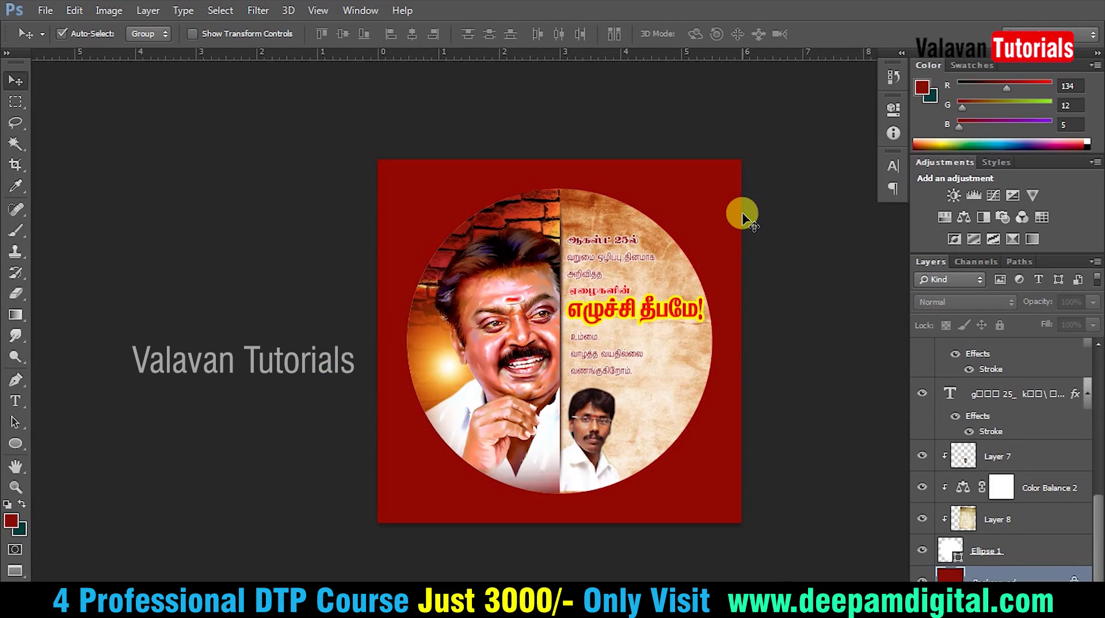
key("ctrl+plus")
left_click(1010, 549)
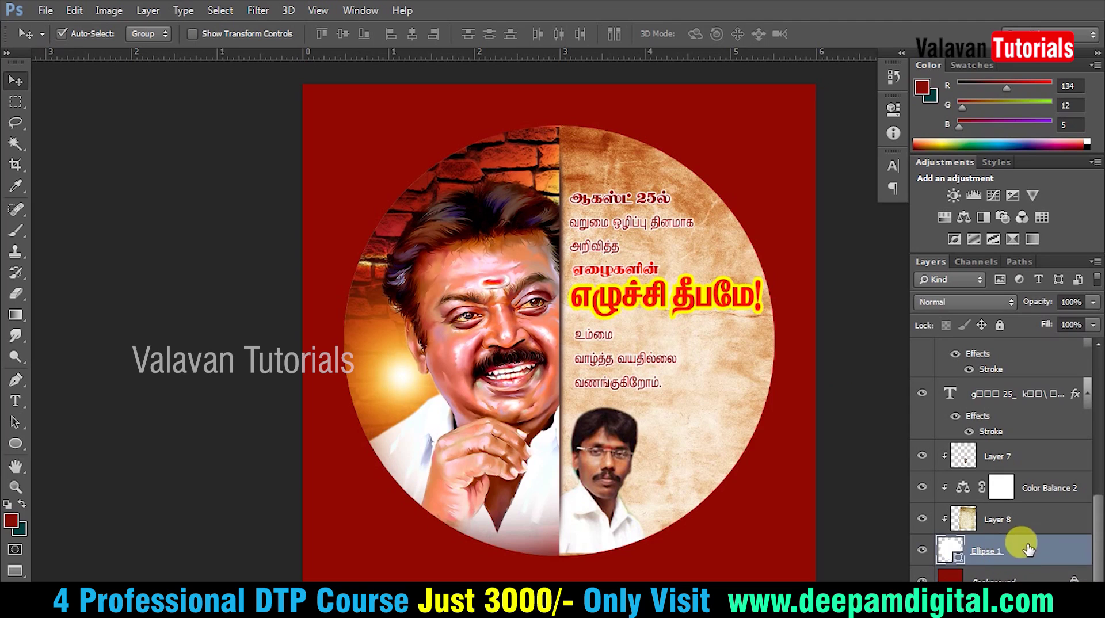
left_click(944, 587)
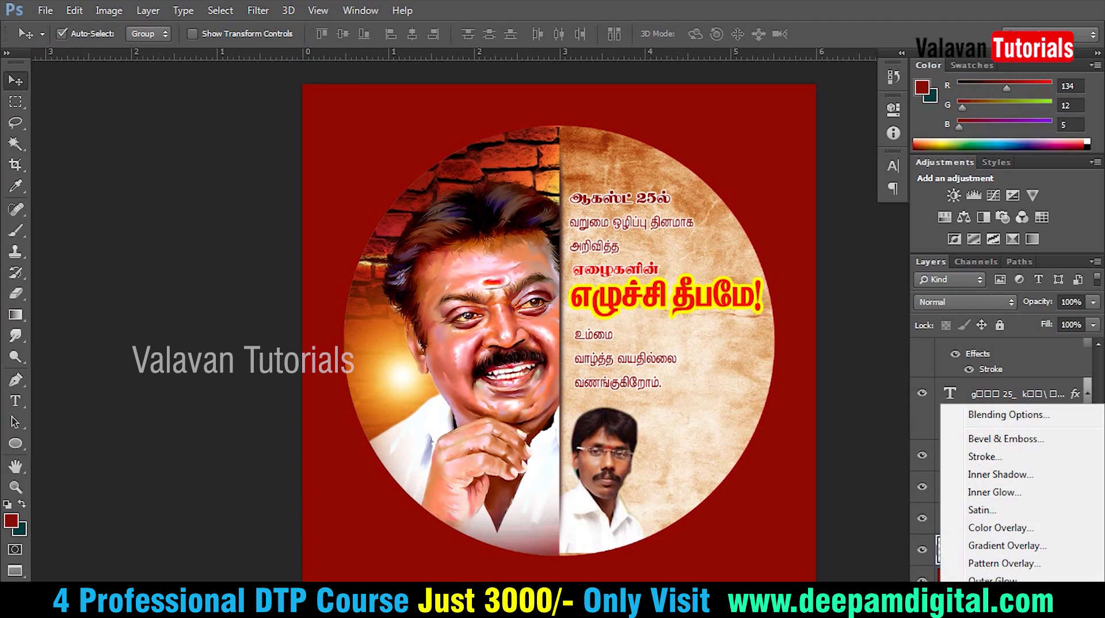
- Give Ellipse 1 a drop shadow and nudge the organizer photo slightly left and down
left_click(990, 598)
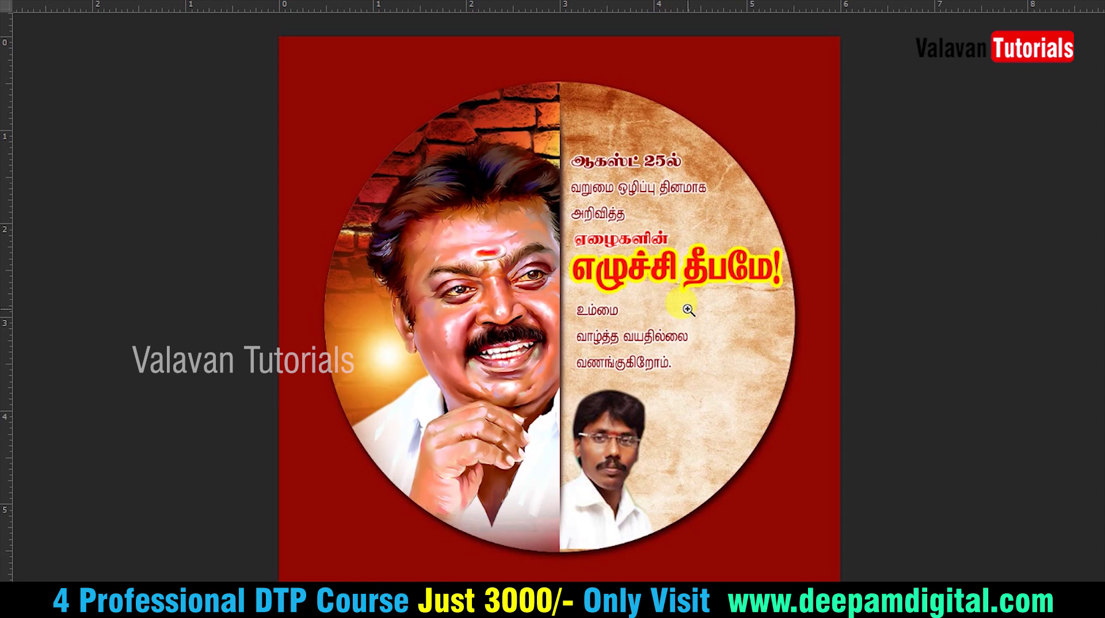
left_click_drag(604, 426, 597, 436)
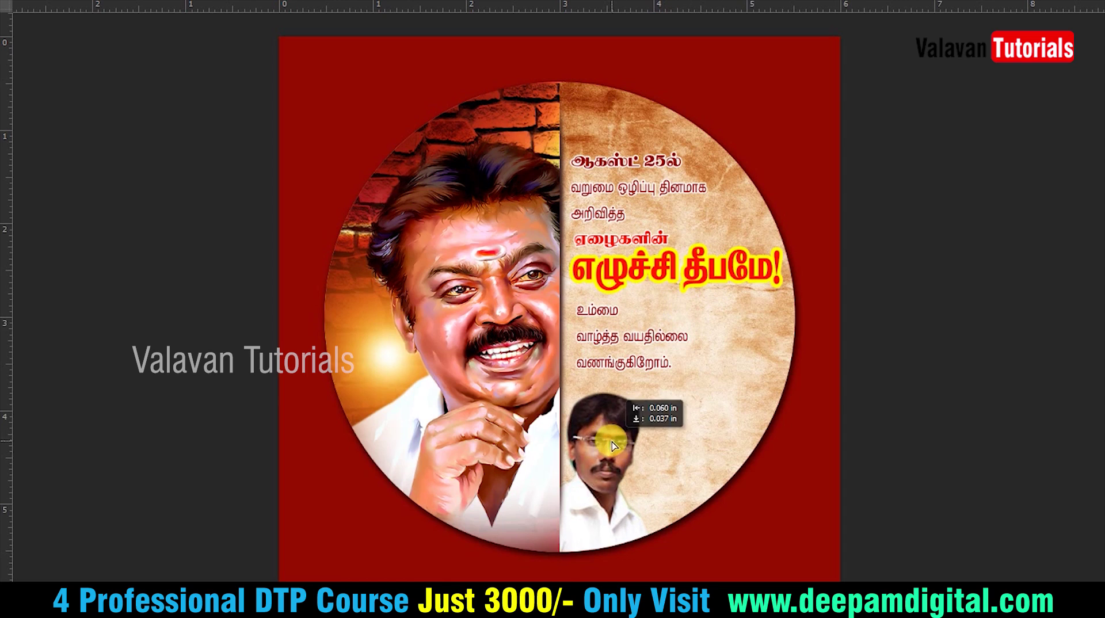